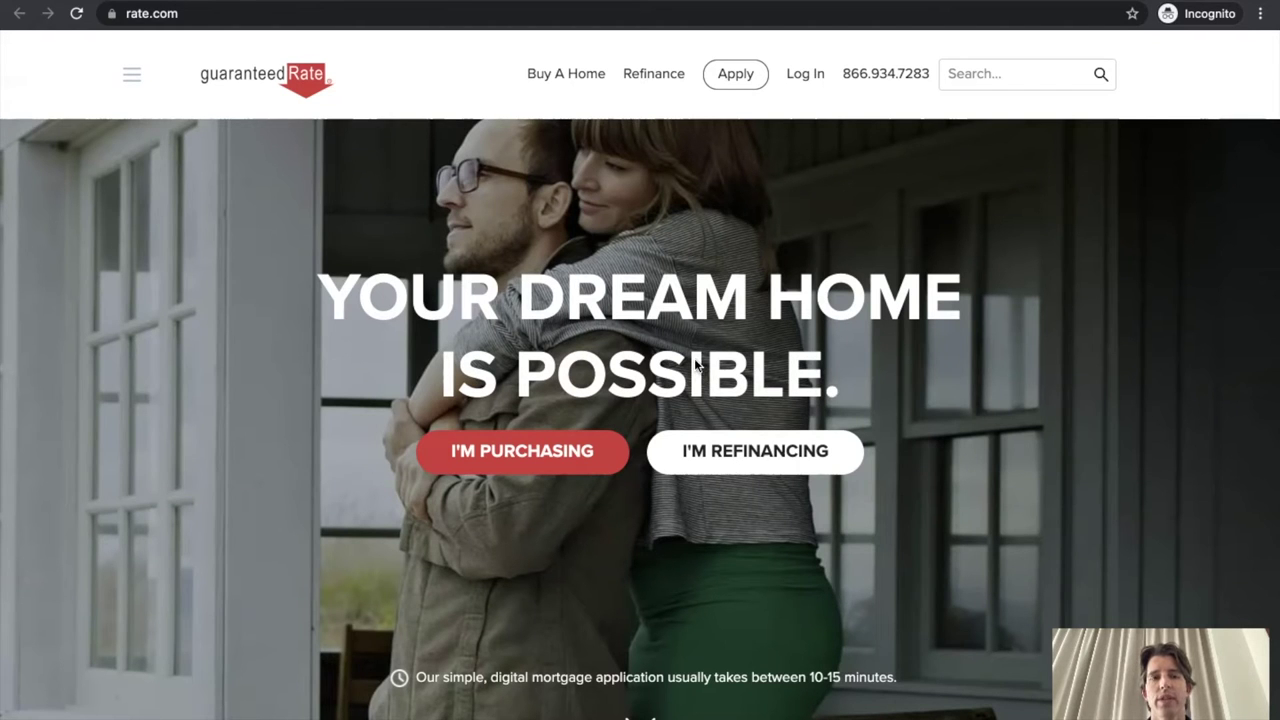
- Scroll through the homepage and briefly open and close the site navigation menu
{"action": "scroll", "coordinate": [696, 366], "scroll_direction": "down", "scroll_amount": 3}
{"action": "scroll", "coordinate": [696, 366], "scroll_direction": "down", "scroll_amount": 3}
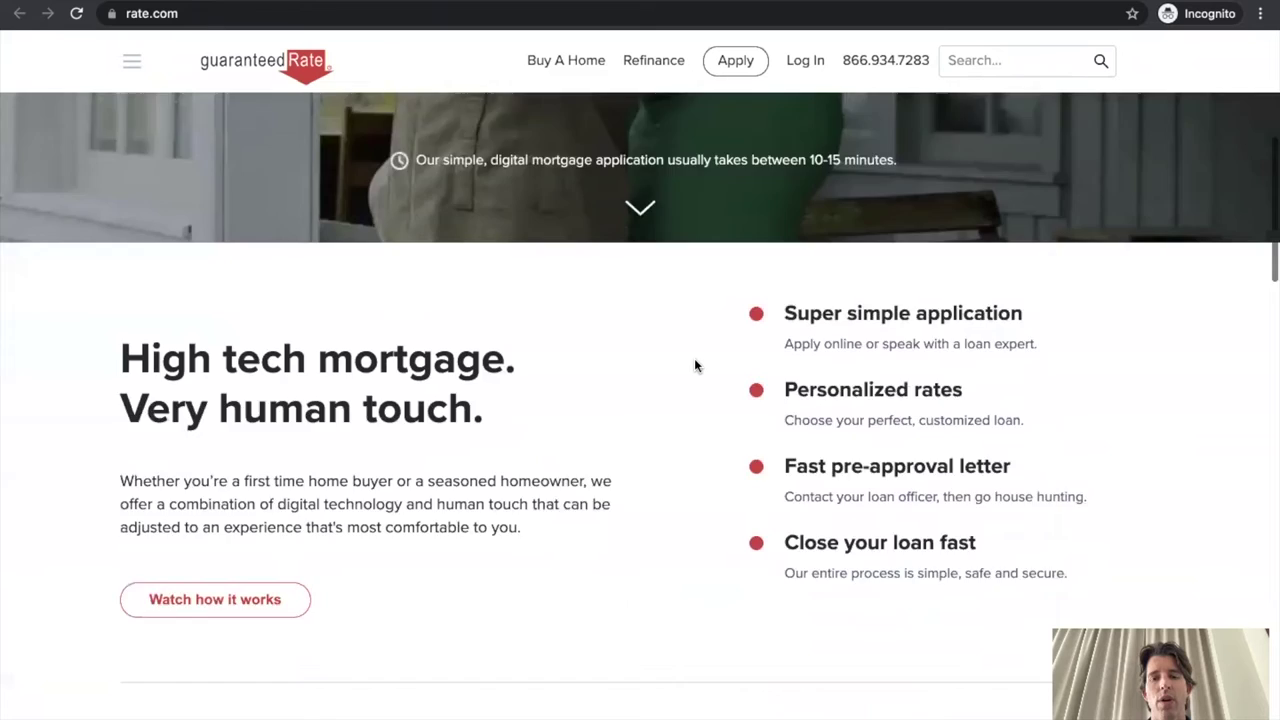
{"action": "scroll", "coordinate": [696, 366], "scroll_direction": "down", "scroll_amount": 1}
{"action": "scroll", "coordinate": [696, 366], "scroll_direction": "down", "scroll_amount": 2}
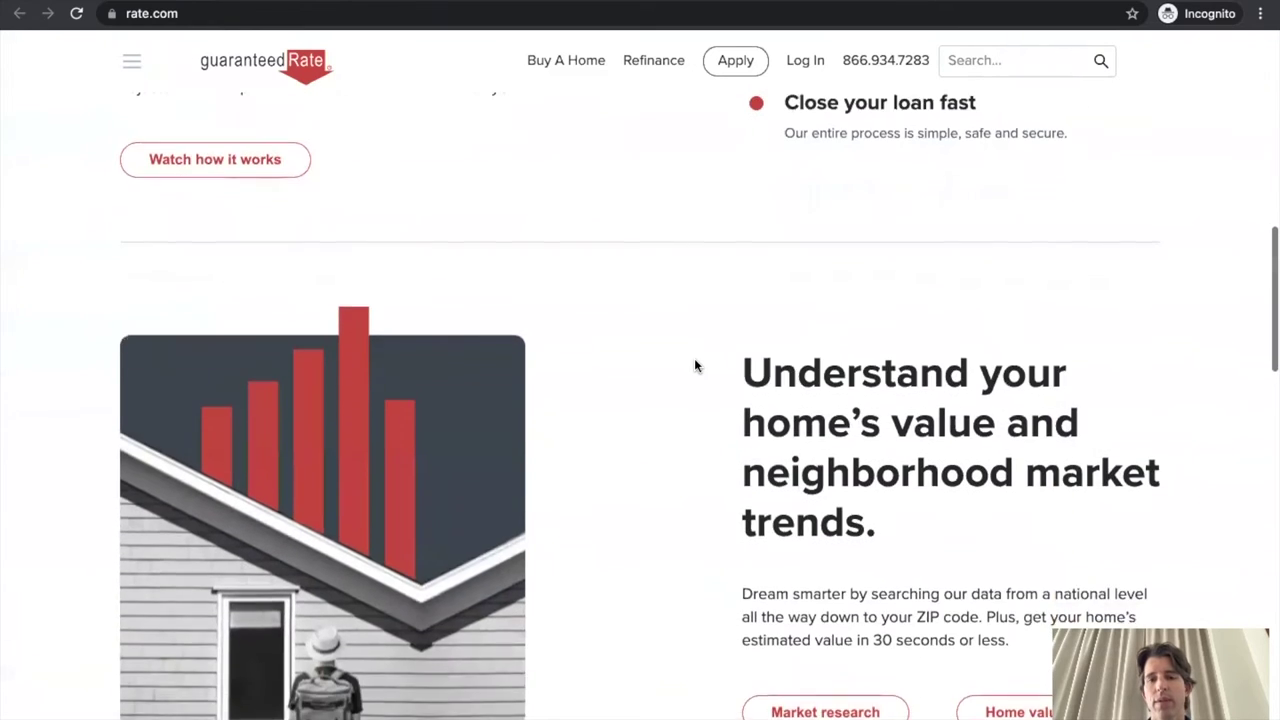
{"action": "scroll", "coordinate": [696, 366], "scroll_direction": "down", "scroll_amount": 1}
{"action": "scroll", "coordinate": [694, 365], "scroll_direction": "down", "scroll_amount": 2}
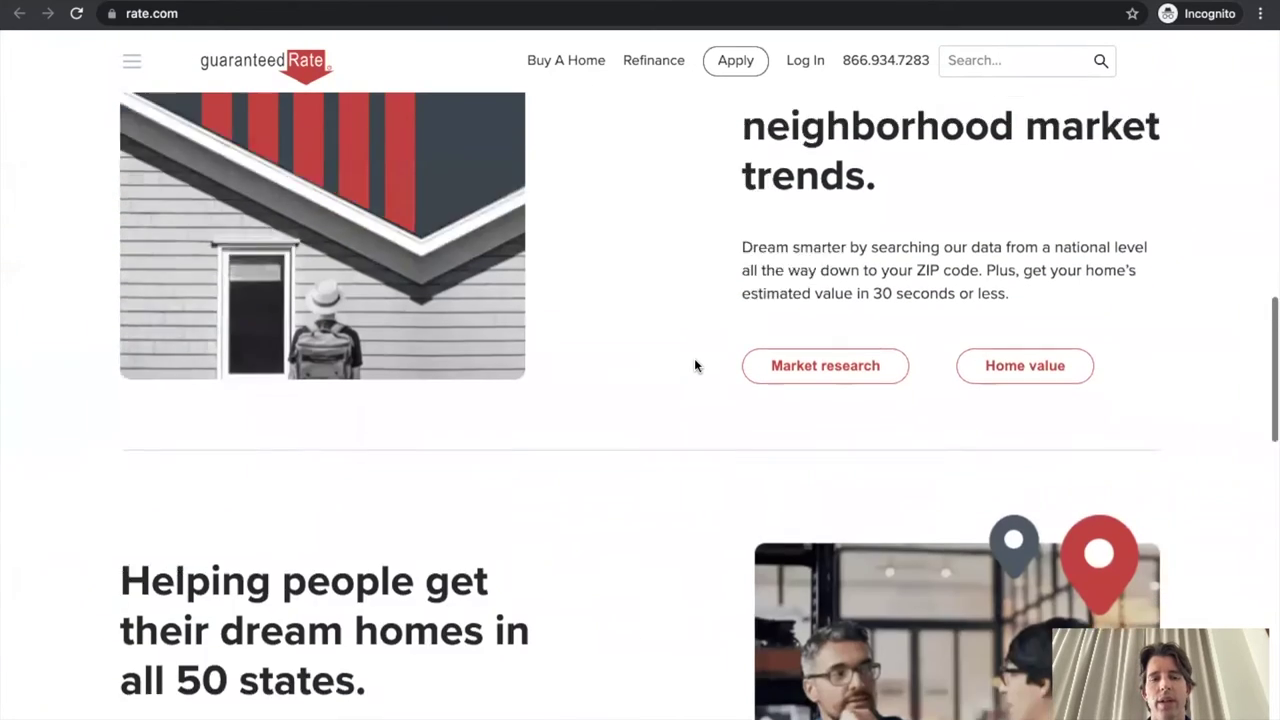
{"action": "scroll", "coordinate": [694, 365], "scroll_direction": "down", "scroll_amount": 3}
{"action": "scroll", "coordinate": [694, 365], "scroll_direction": "down", "scroll_amount": 4}
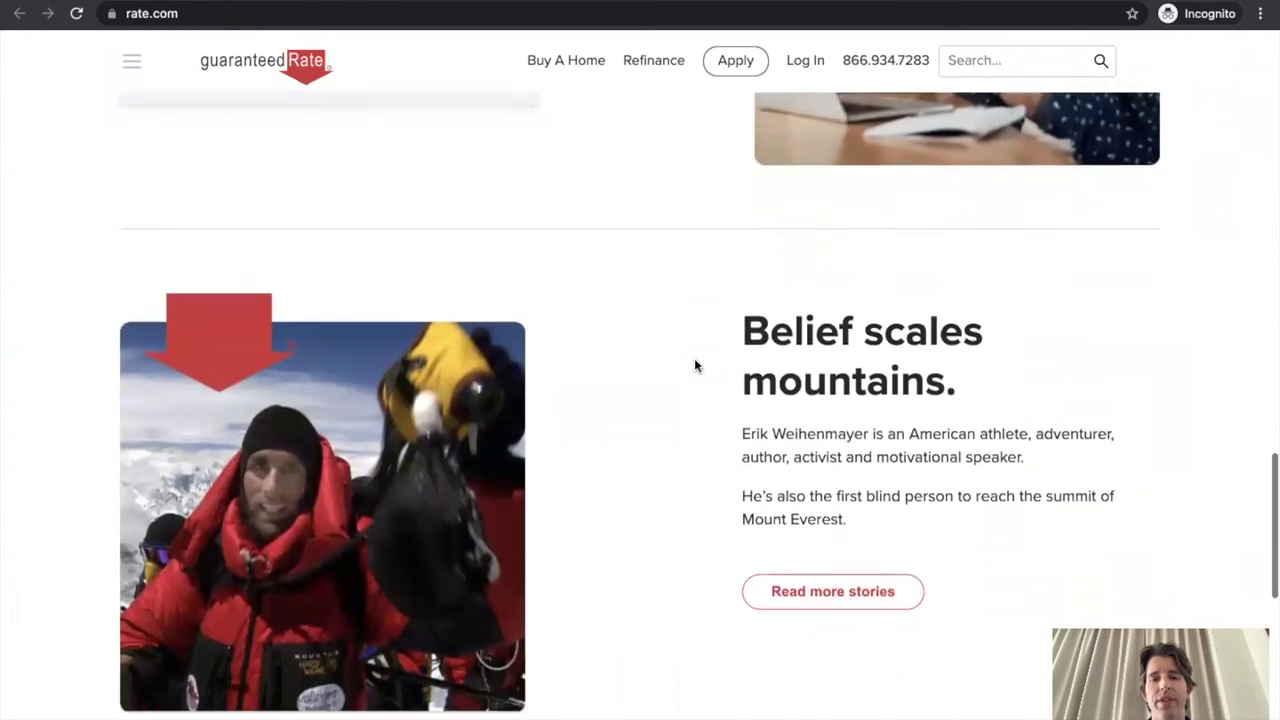
{"action": "scroll", "coordinate": [694, 365], "scroll_direction": "down", "scroll_amount": 3}
{"action": "scroll", "coordinate": [695, 365], "scroll_direction": "up", "scroll_amount": 5}
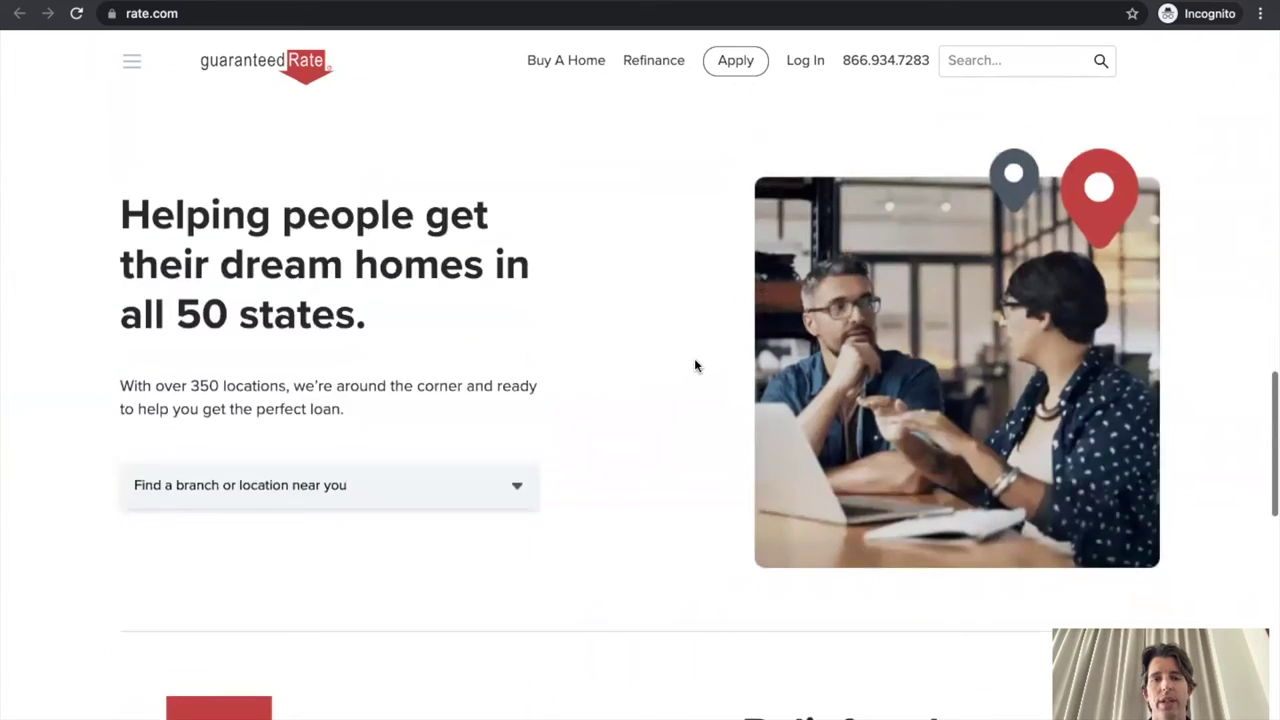
{"action": "scroll", "coordinate": [695, 365], "scroll_direction": "up", "scroll_amount": 2}
{"action": "scroll", "coordinate": [695, 365], "scroll_direction": "up", "scroll_amount": 5}
{"action": "scroll", "coordinate": [694, 365], "scroll_direction": "up", "scroll_amount": 2}
{"action": "scroll", "coordinate": [694, 364], "scroll_direction": "up", "scroll_amount": 3}
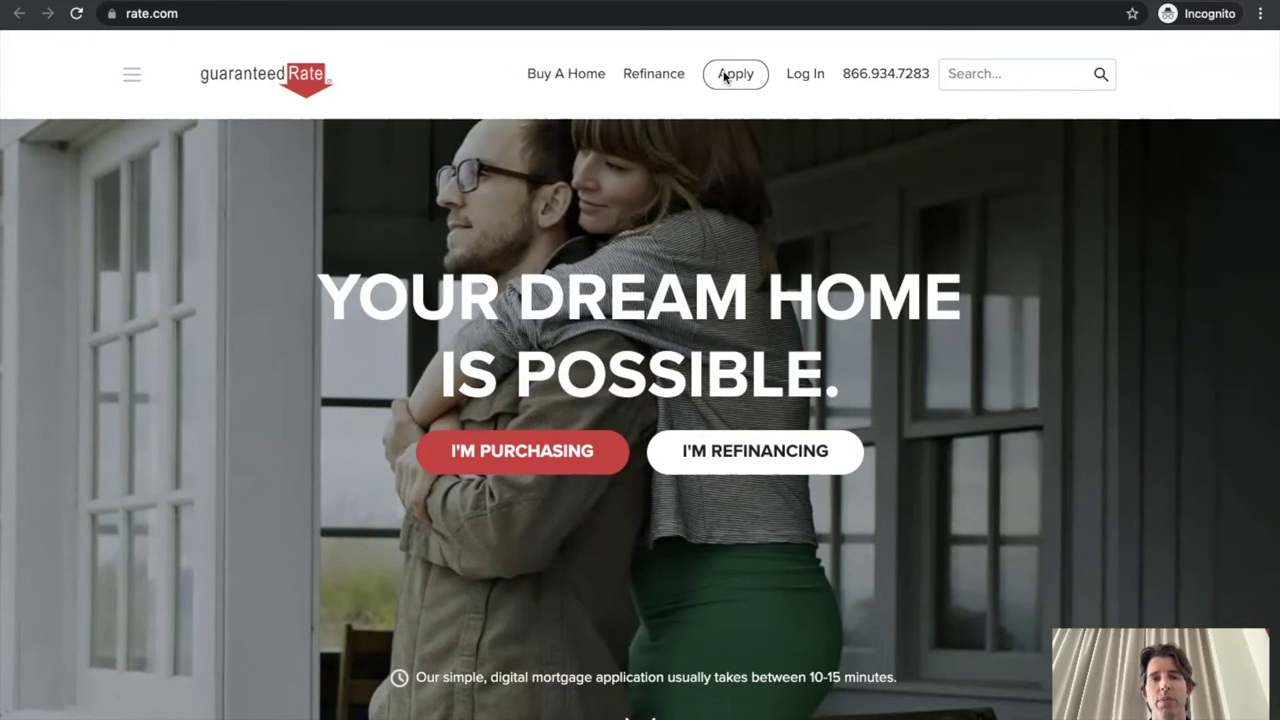
{"action": "left_click", "coordinate": [133, 78]}
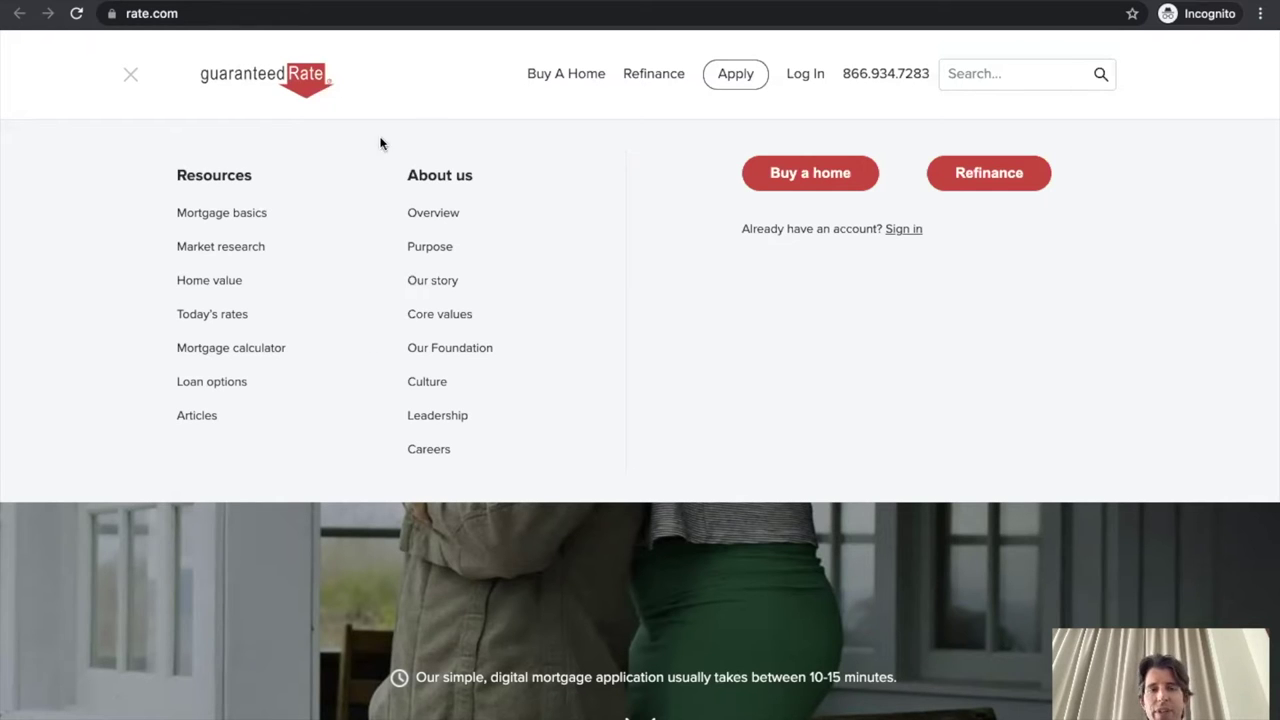
{"action": "left_click", "coordinate": [131, 74]}
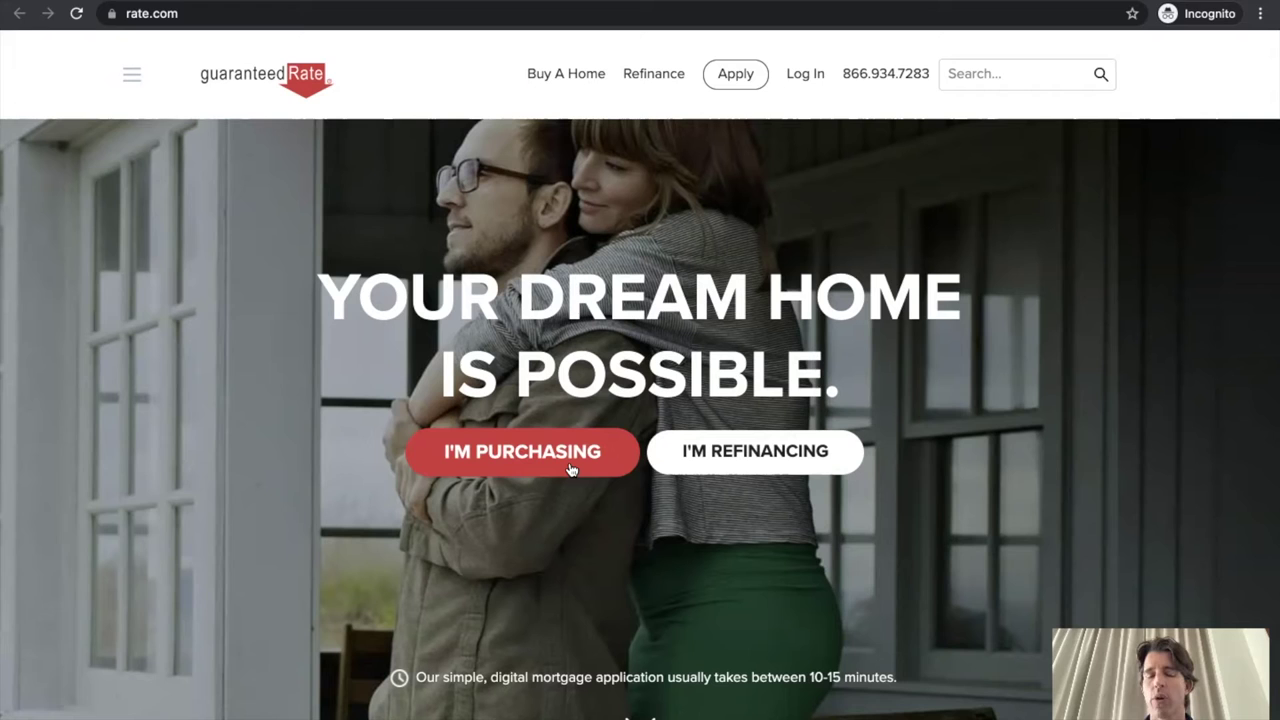
- Start a purchase application choosing Buy a Home and 'I'm ready to make an offer!'
{"action": "left_click", "coordinate": [572, 468]}
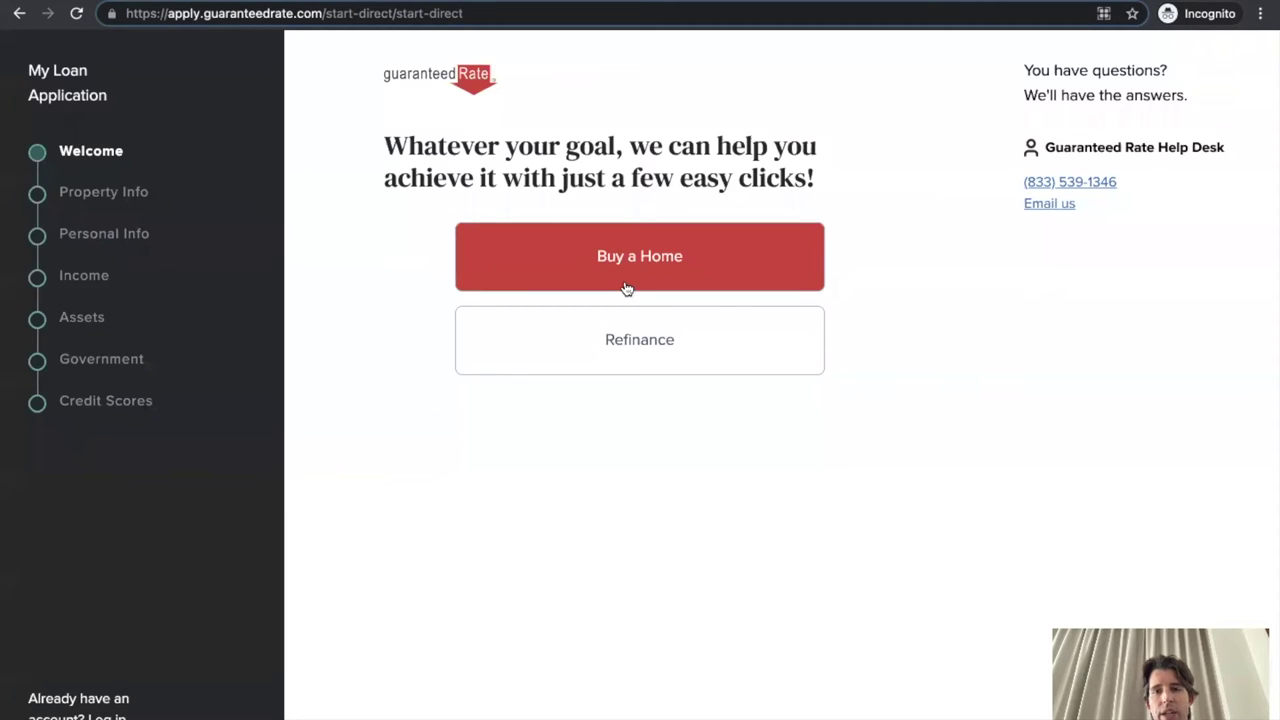
{"action": "left_click", "coordinate": [546, 260]}
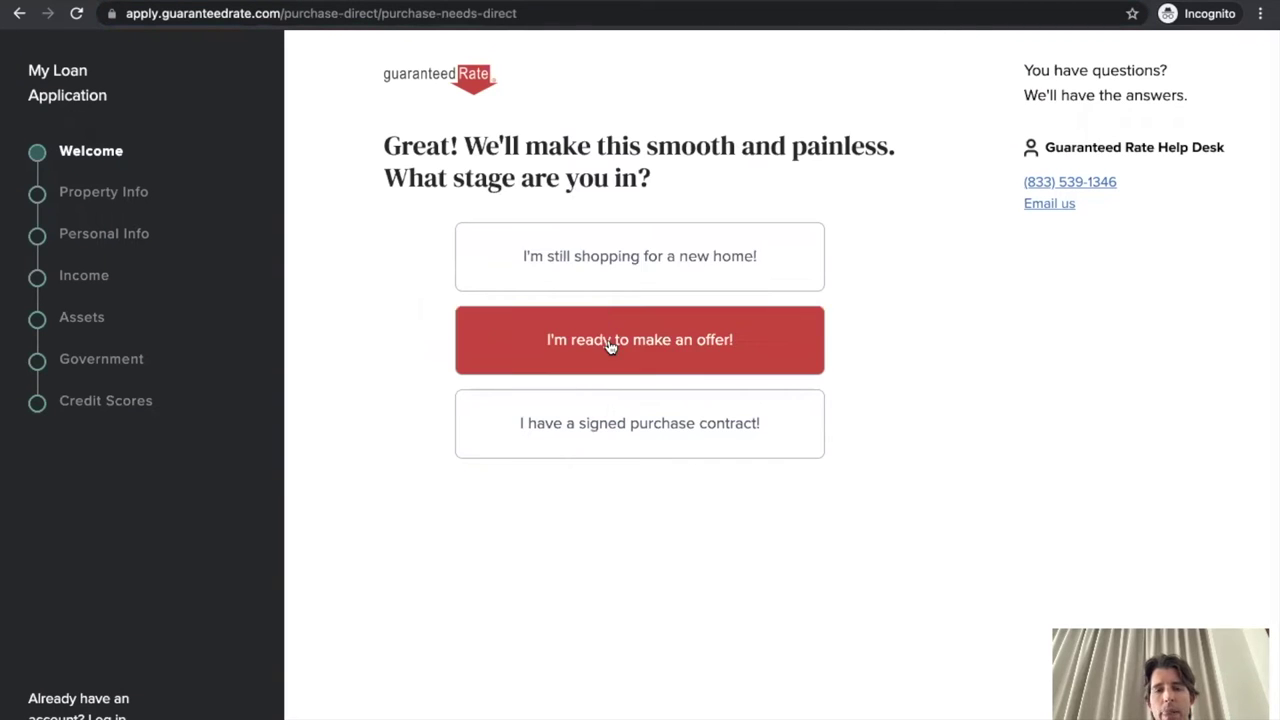
{"action": "left_click", "coordinate": [622, 268]}
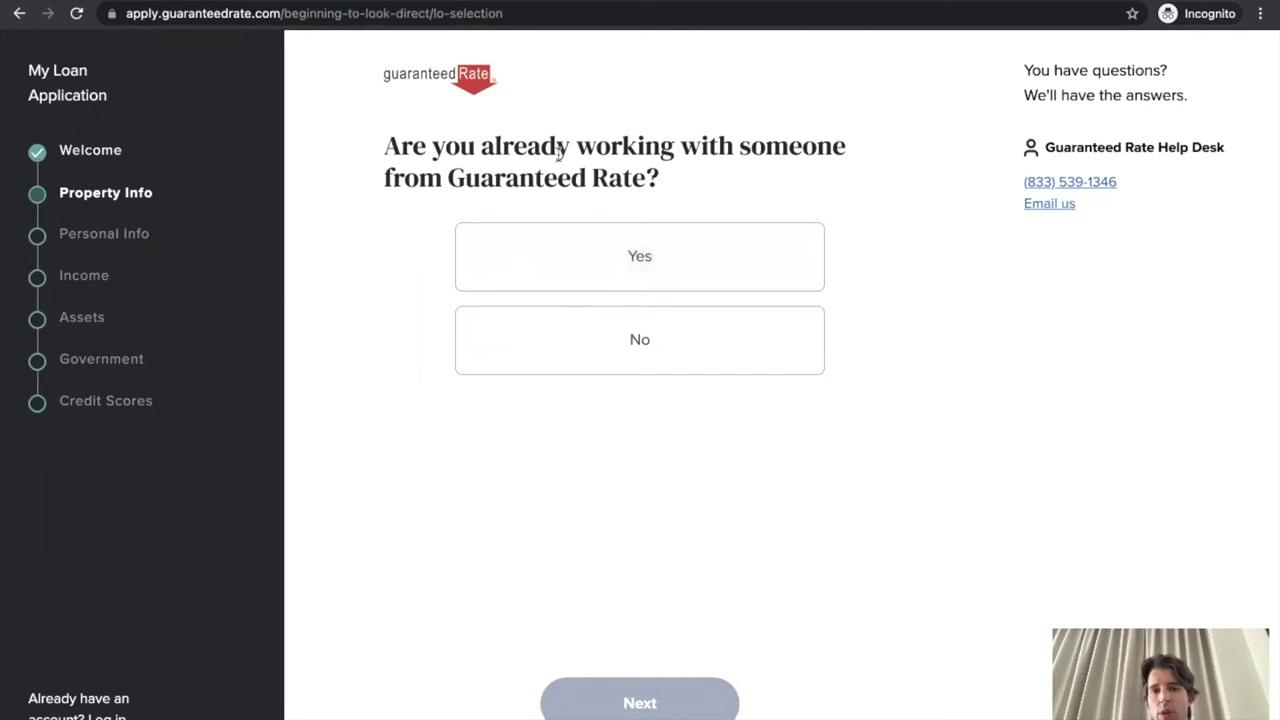
- Try searching for a loan officer by name, then answer No to working with someone
{"action": "left_click", "coordinate": [652, 244]}
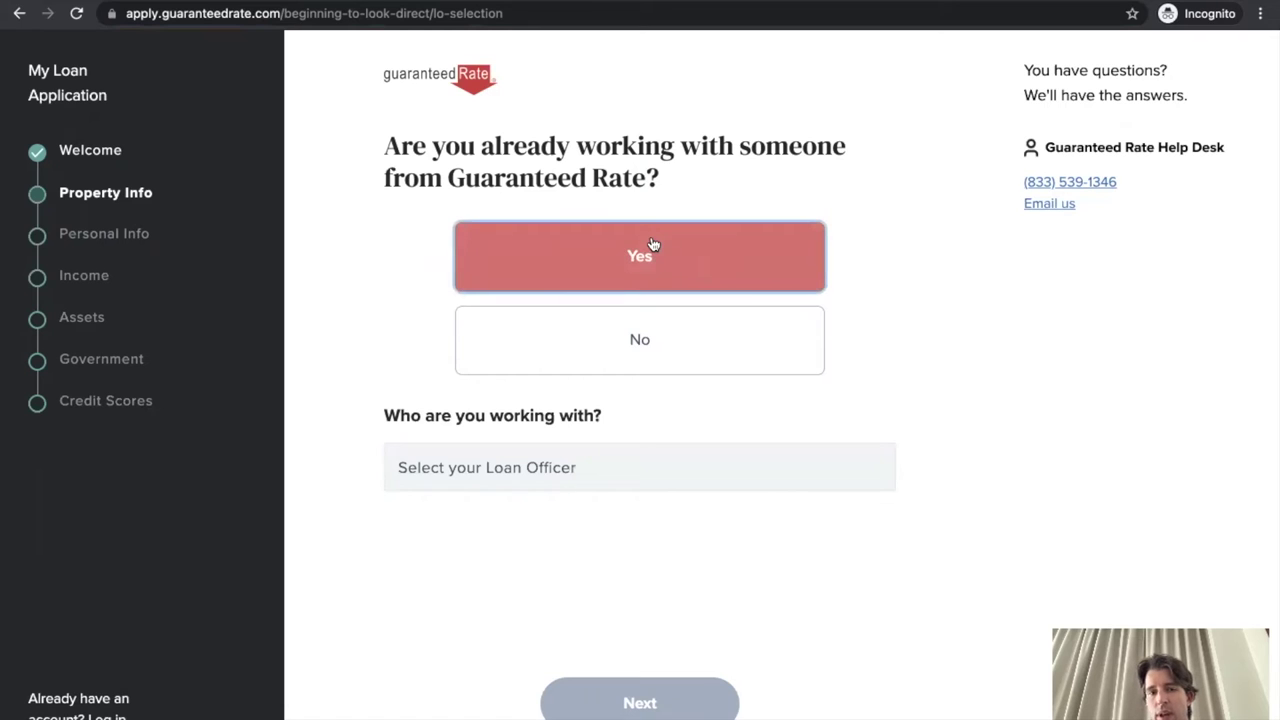
{"action": "left_click", "coordinate": [553, 464]}
{"action": "type", "text": "mi"}
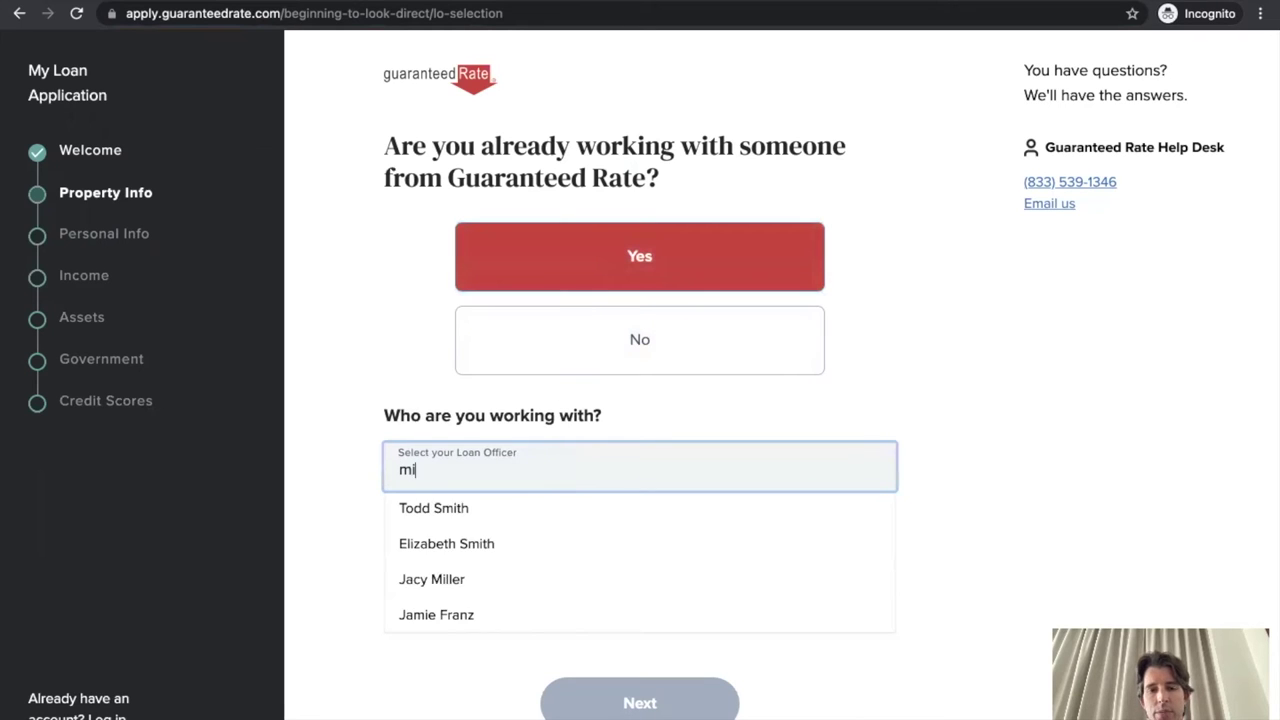
{"action": "type", "text": "ch"}
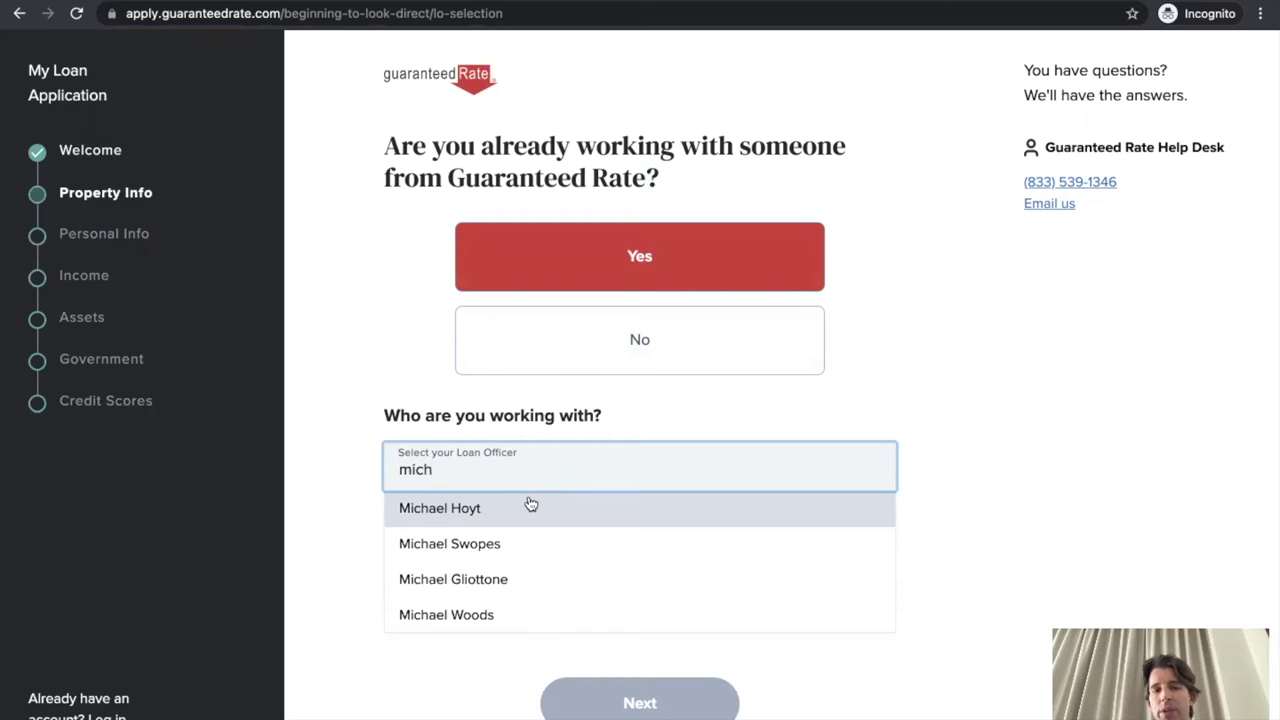
{"action": "left_click", "coordinate": [530, 507]}
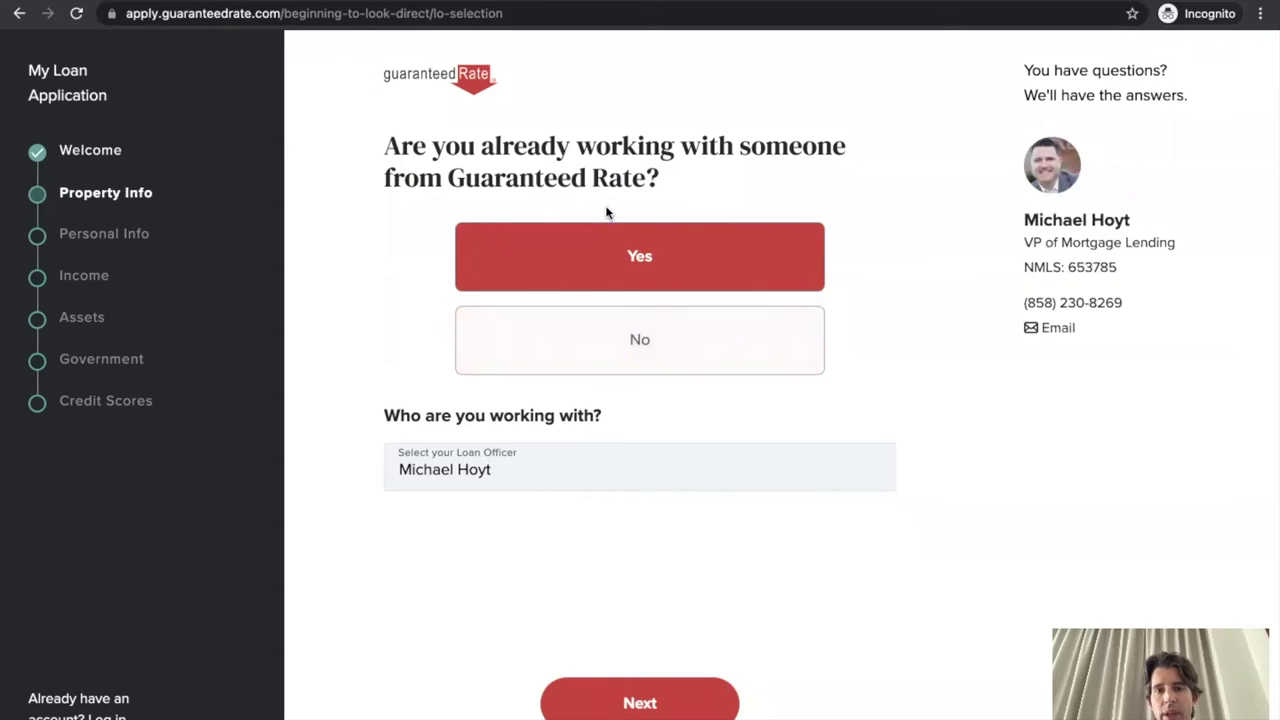
{"action": "left_click", "coordinate": [620, 338]}
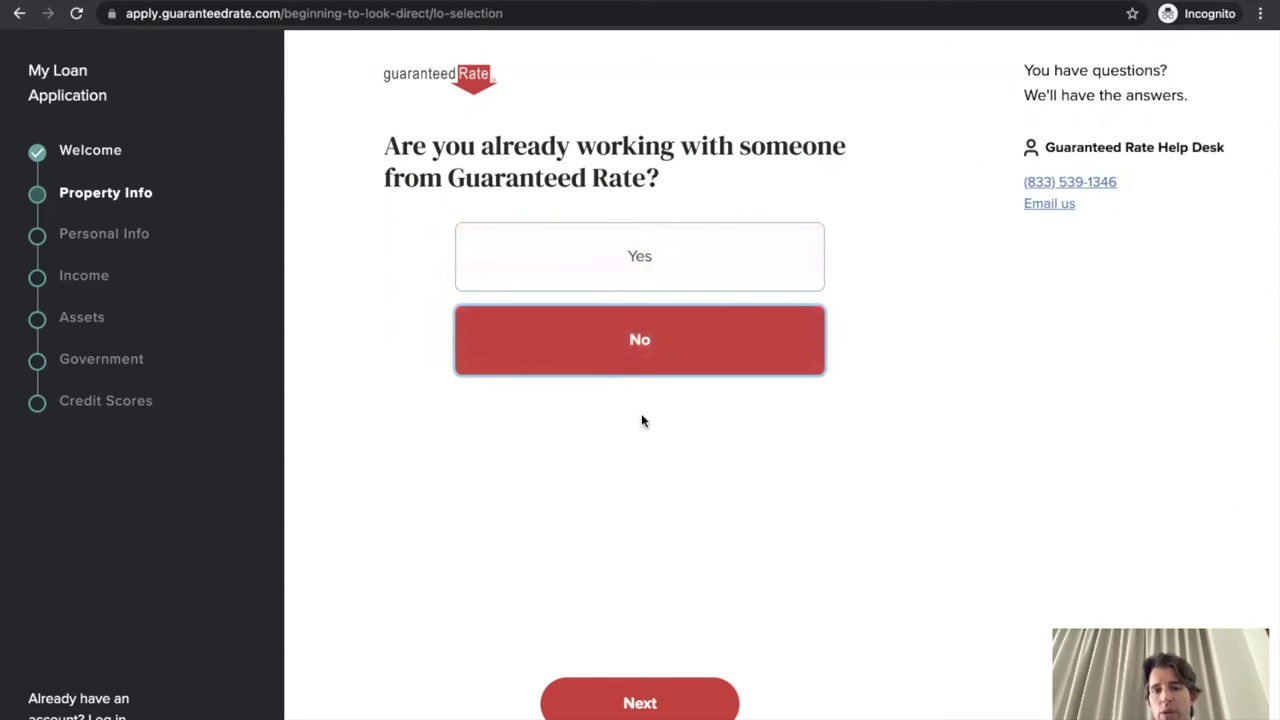
- Set the search location to Miami, Florida, zip code 33130
{"action": "key", "text": "Return"}
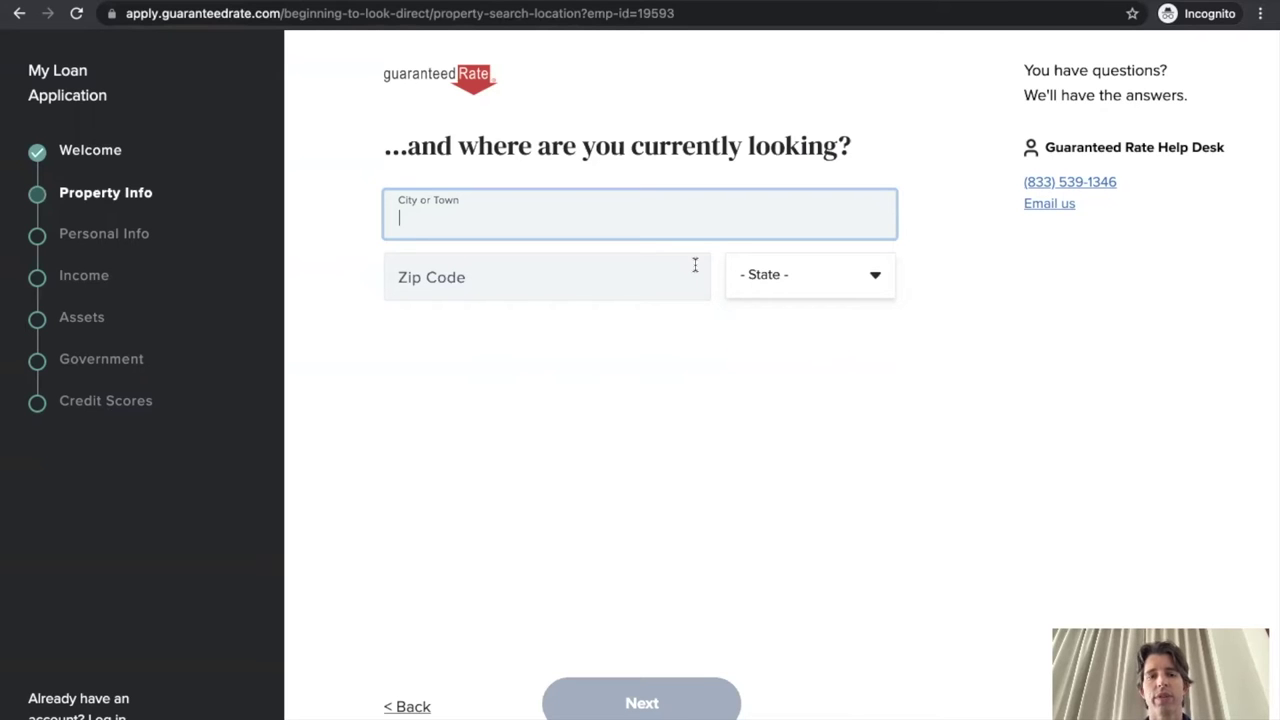
{"action": "type", "text": "miam"}
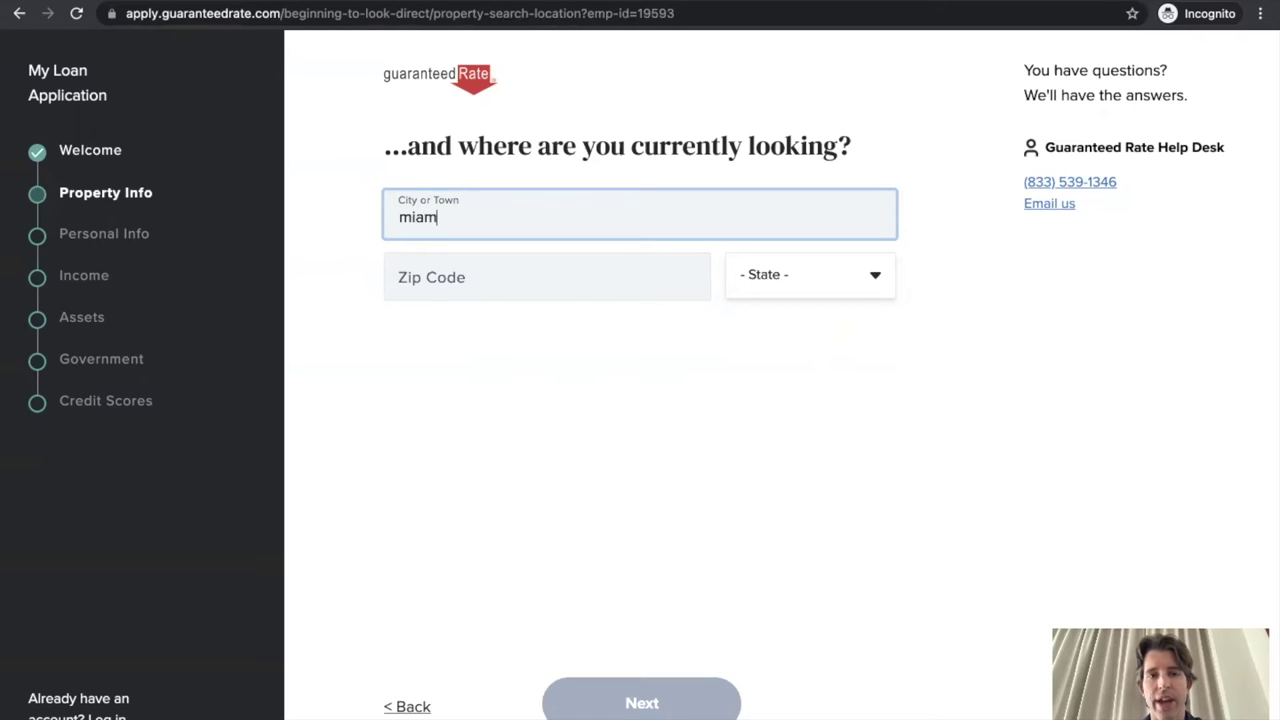
{"action": "left_click", "coordinate": [666, 256]}
{"action": "left_click", "coordinate": [606, 260]}
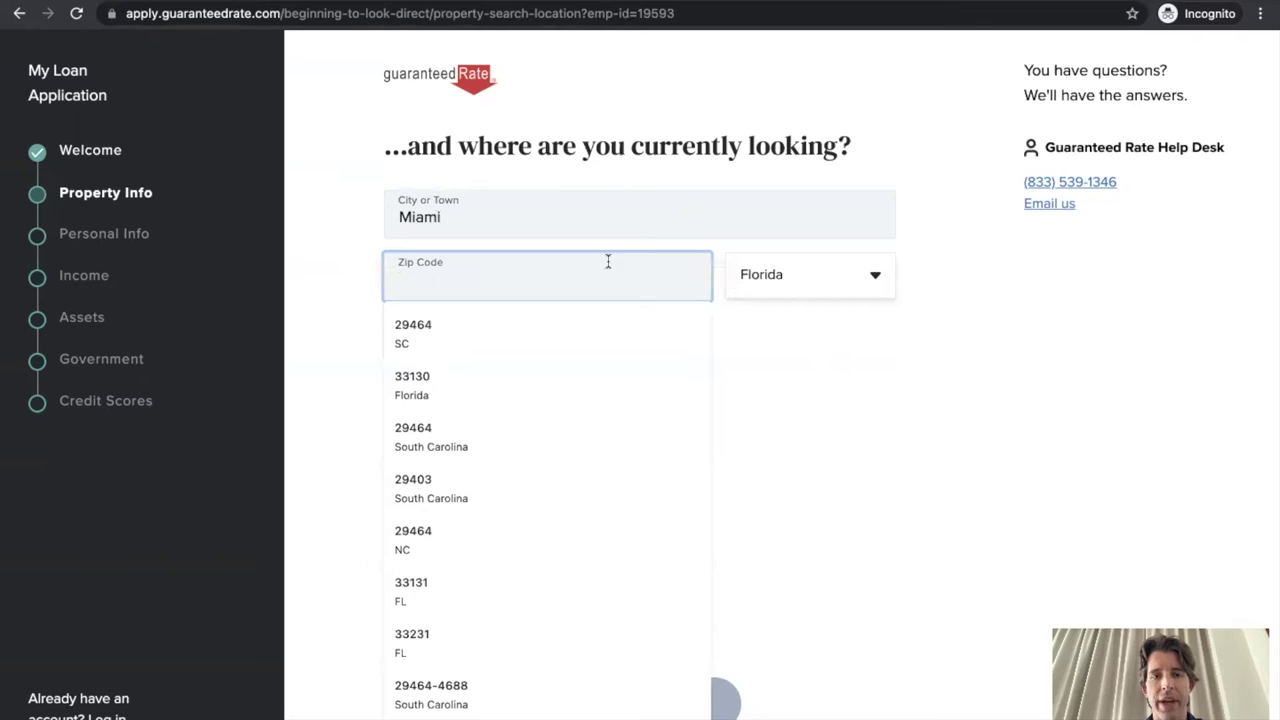
{"action": "type", "text": "33130"}
{"action": "key", "text": "Tab"}
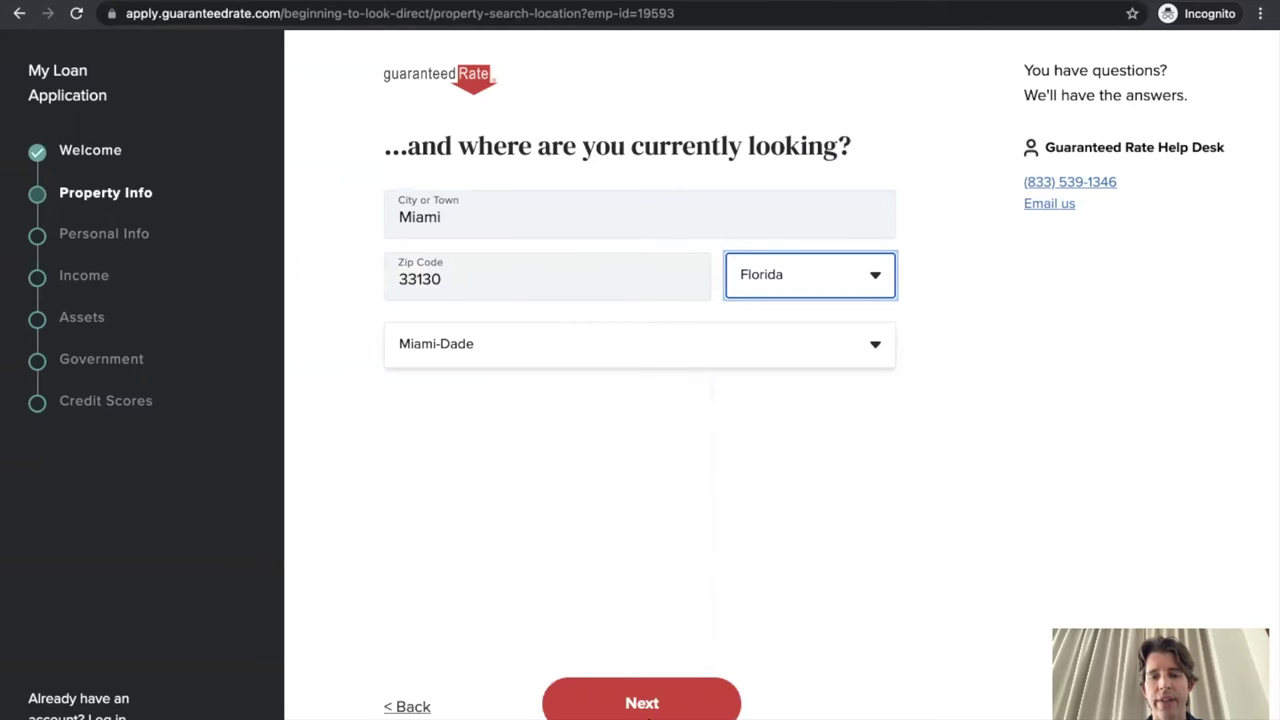
- Enter a $600,000 home price, $120,000 (20%) down payment, and Excellent (740+) credit
{"action": "left_click", "coordinate": [645, 712]}
{"action": "type", "text": "$6"}
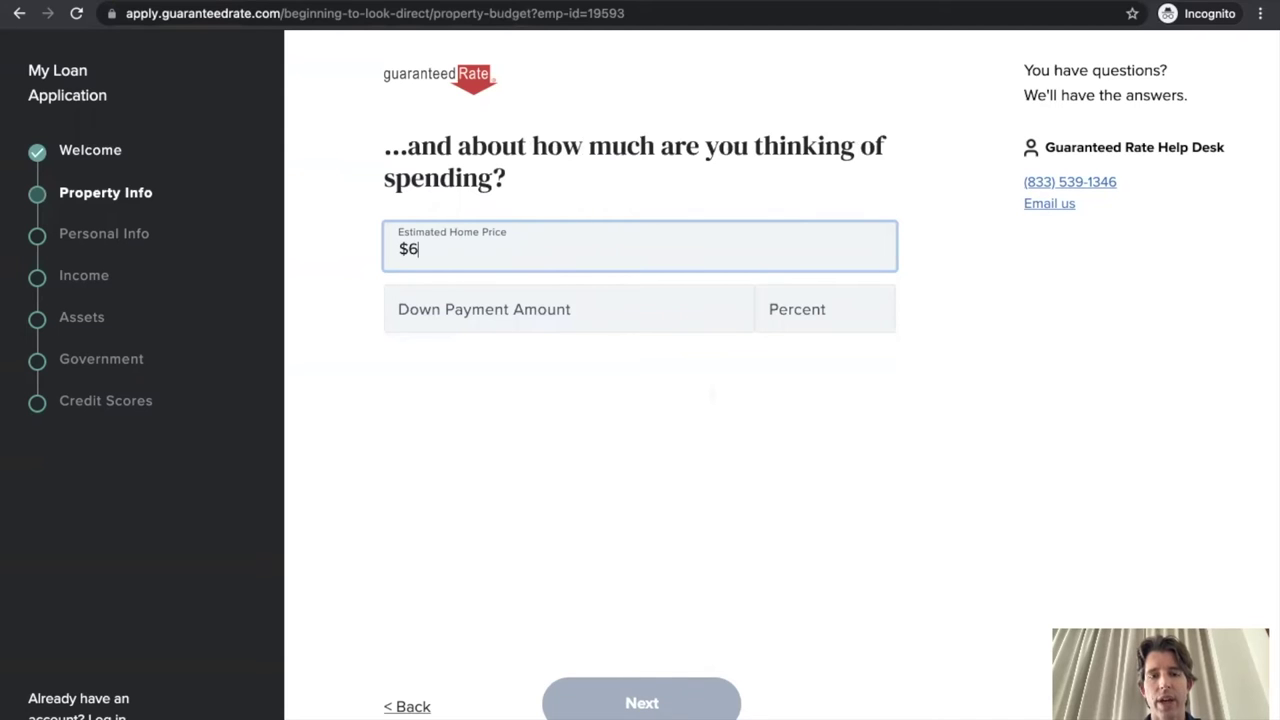
{"action": "type", "text": "00,000"}
{"action": "key", "text": "Tab"}
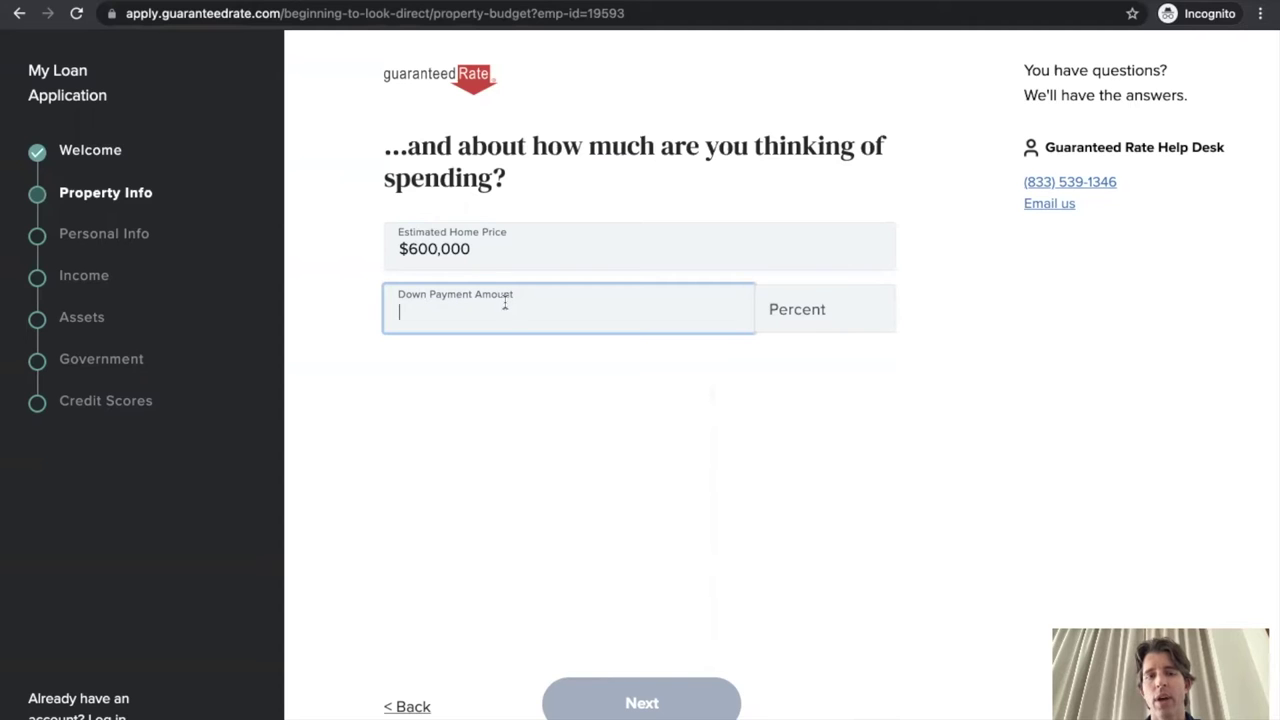
{"action": "type", "text": "12"}
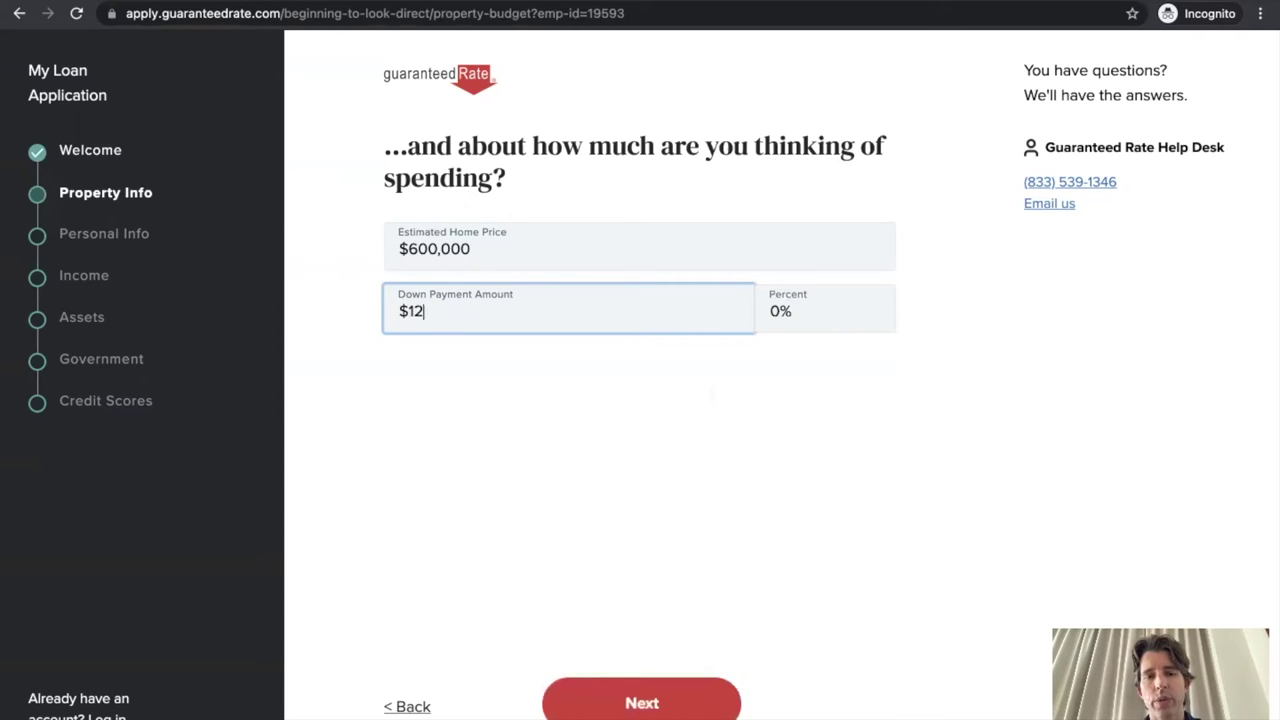
{"action": "type", "text": "0,000"}
{"action": "left_click", "coordinate": [792, 293]}
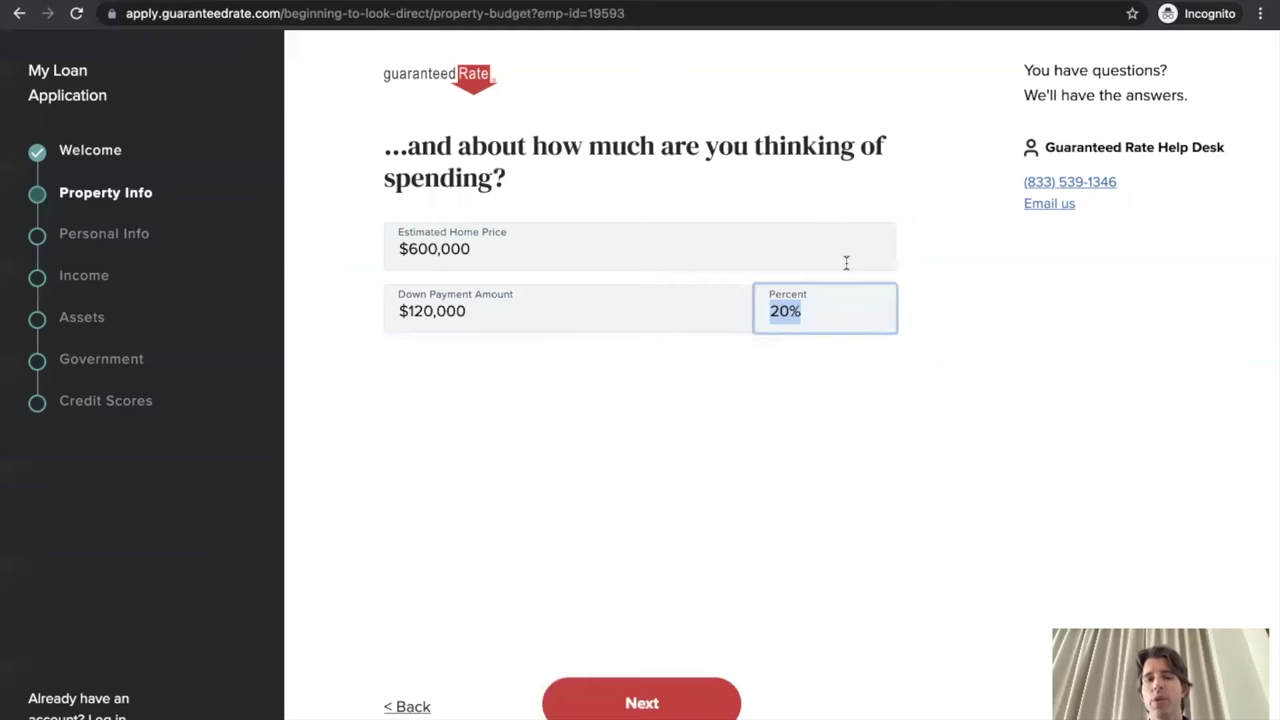
{"action": "left_click", "coordinate": [641, 710]}
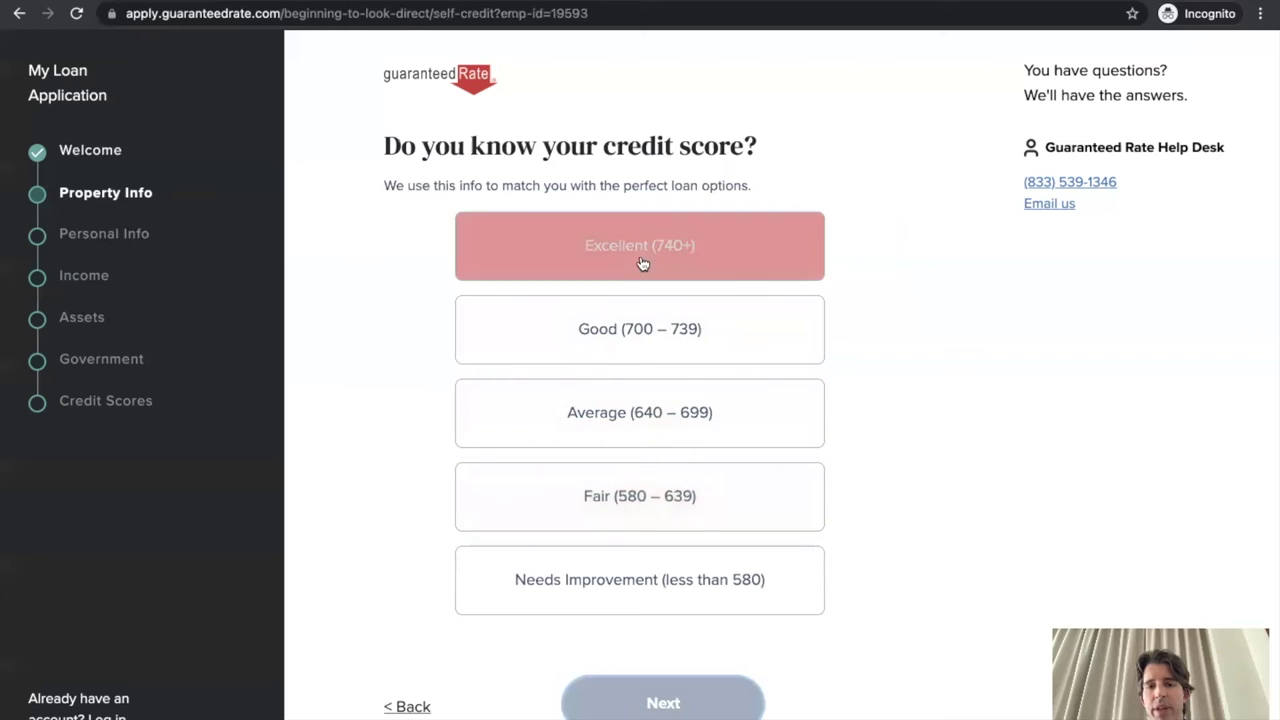
{"action": "left_click", "coordinate": [642, 263]}
{"action": "left_click", "coordinate": [668, 700]}
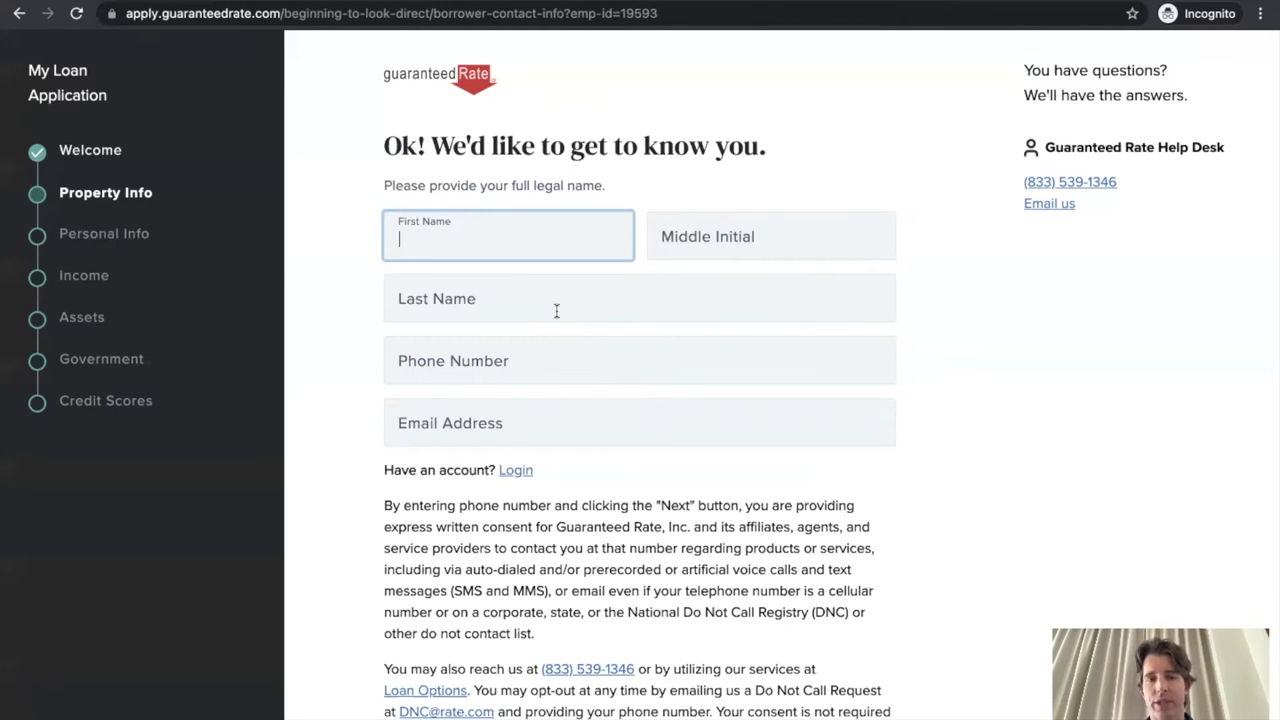
- Enter the contact's first and last name, skipping the middle initial
{"action": "key", "text": "Tab"}
{"action": "key", "text": "Tab"}
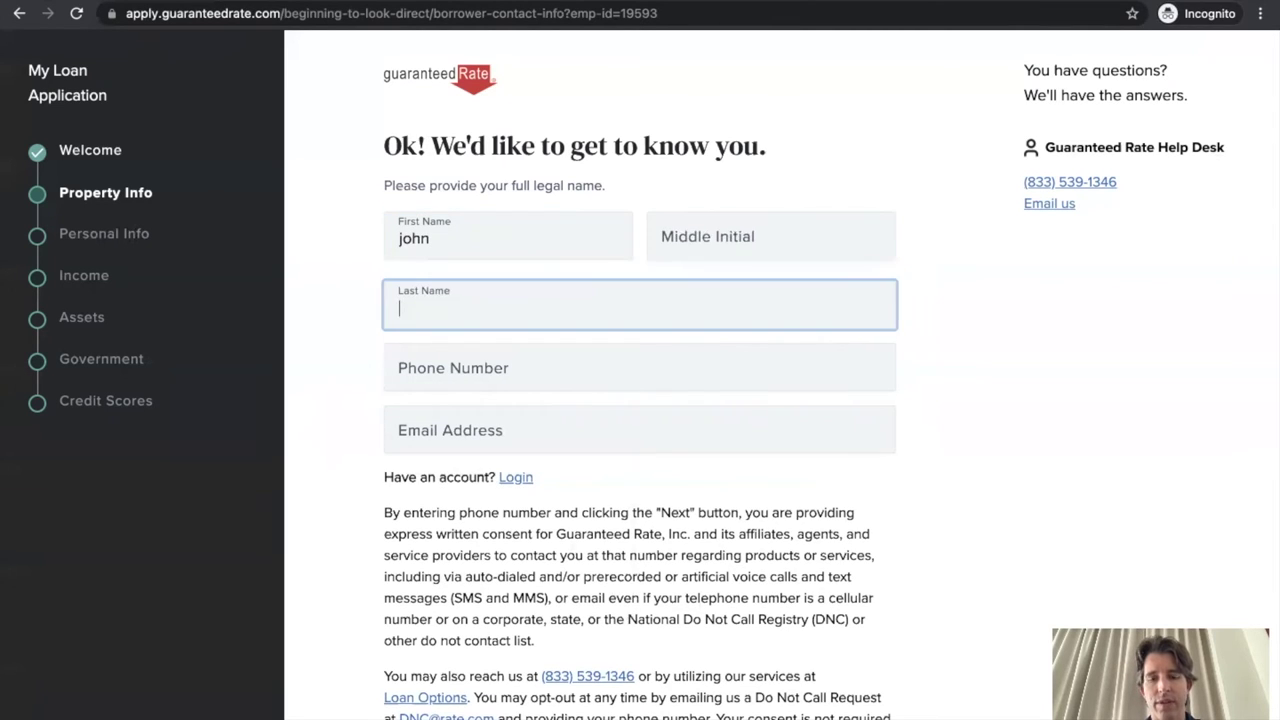
{"action": "key", "text": "Tab"}
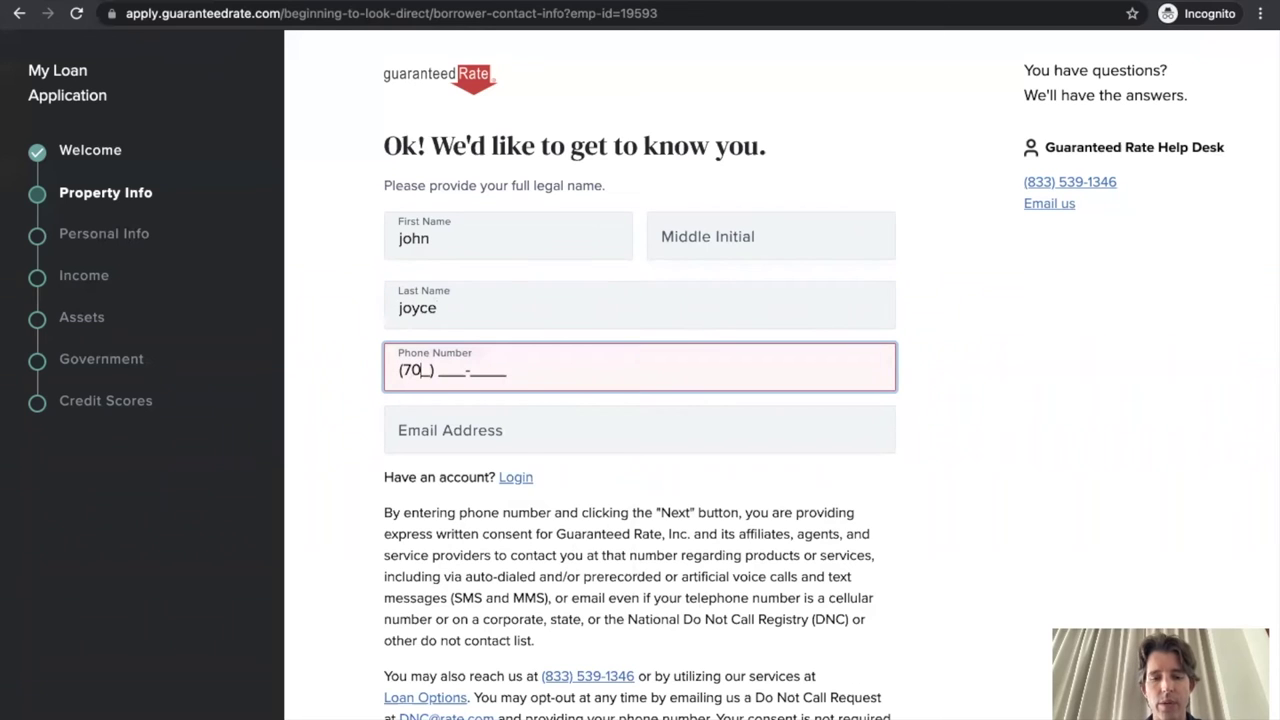
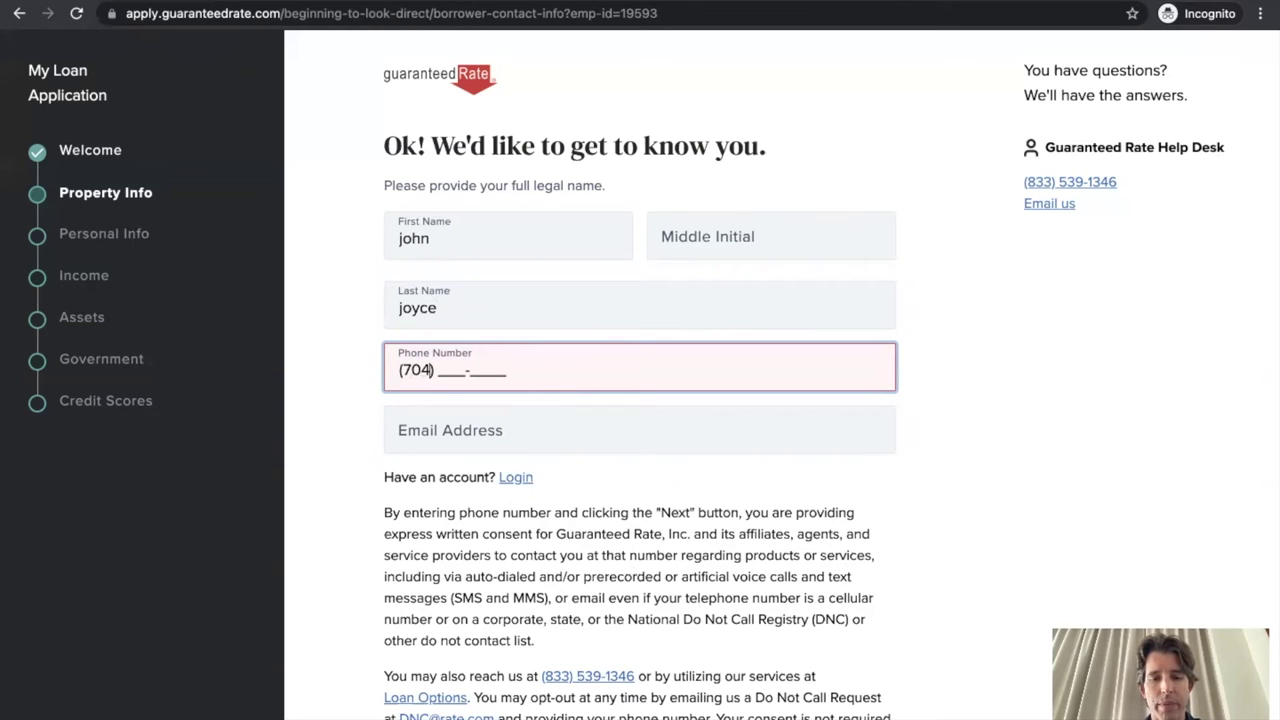
- Enter the phone number and e-mail address, then submit the contact details
{"action": "key", "text": "Tab"}
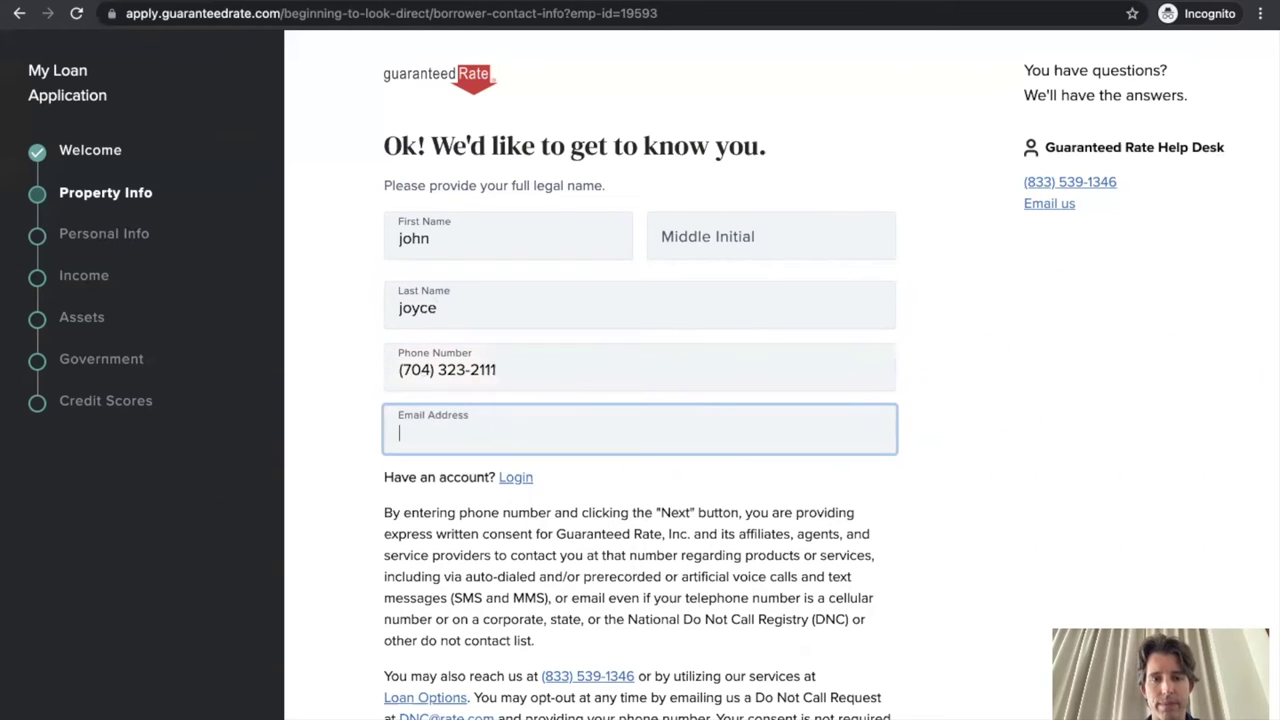
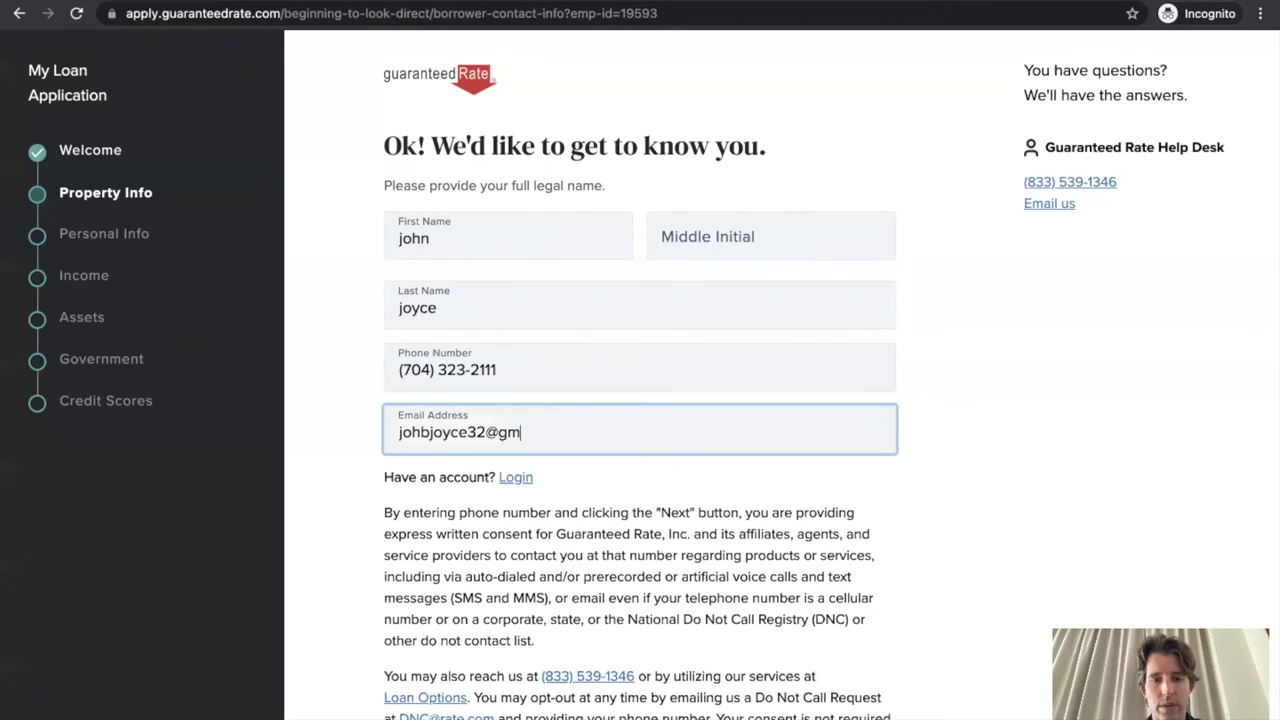
{"action": "scroll", "coordinate": [820, 508], "scroll_direction": "down", "scroll_amount": 3}
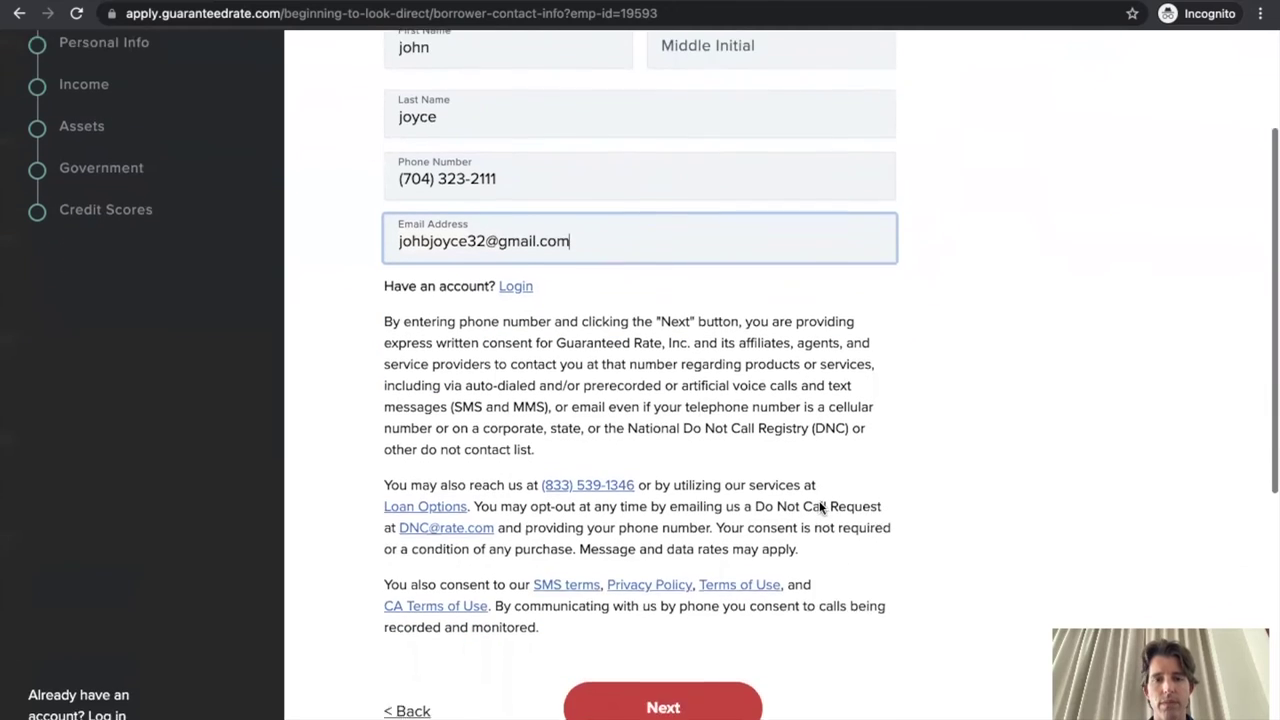
{"action": "left_click", "coordinate": [671, 665]}
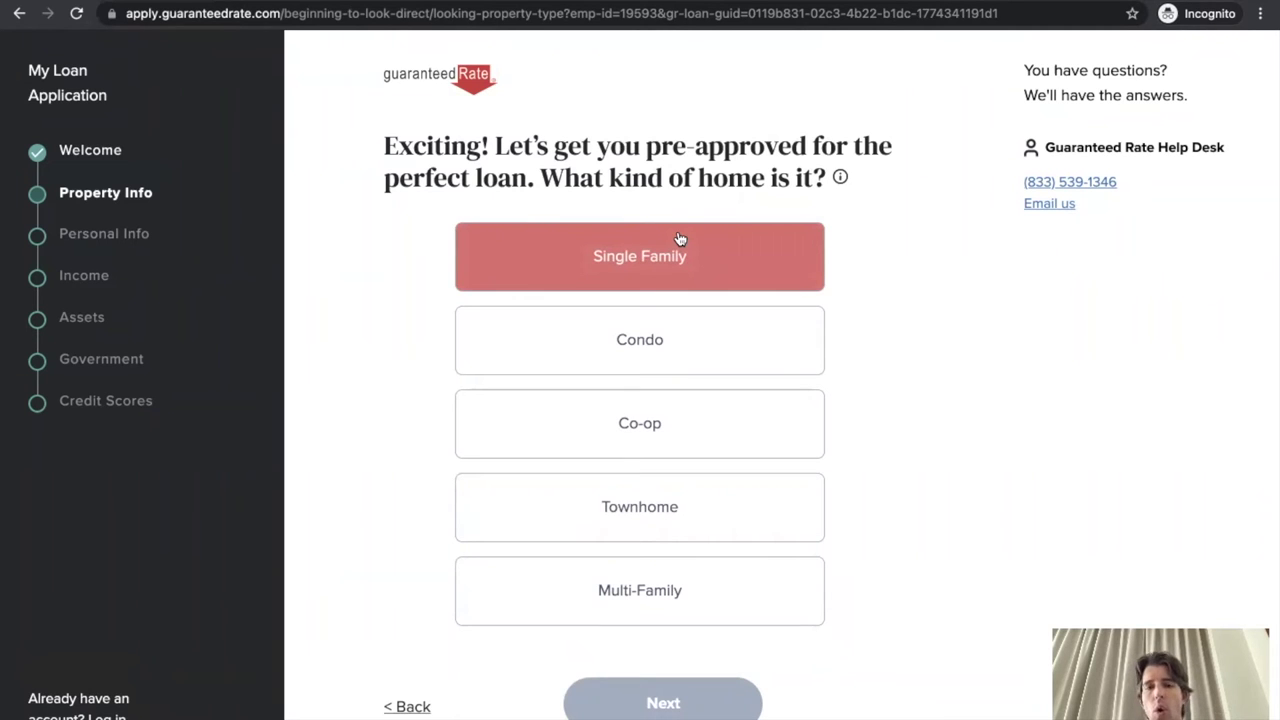
- Answer Single Family, Primary Residence, and No to US military service
{"action": "left_click", "coordinate": [680, 255]}
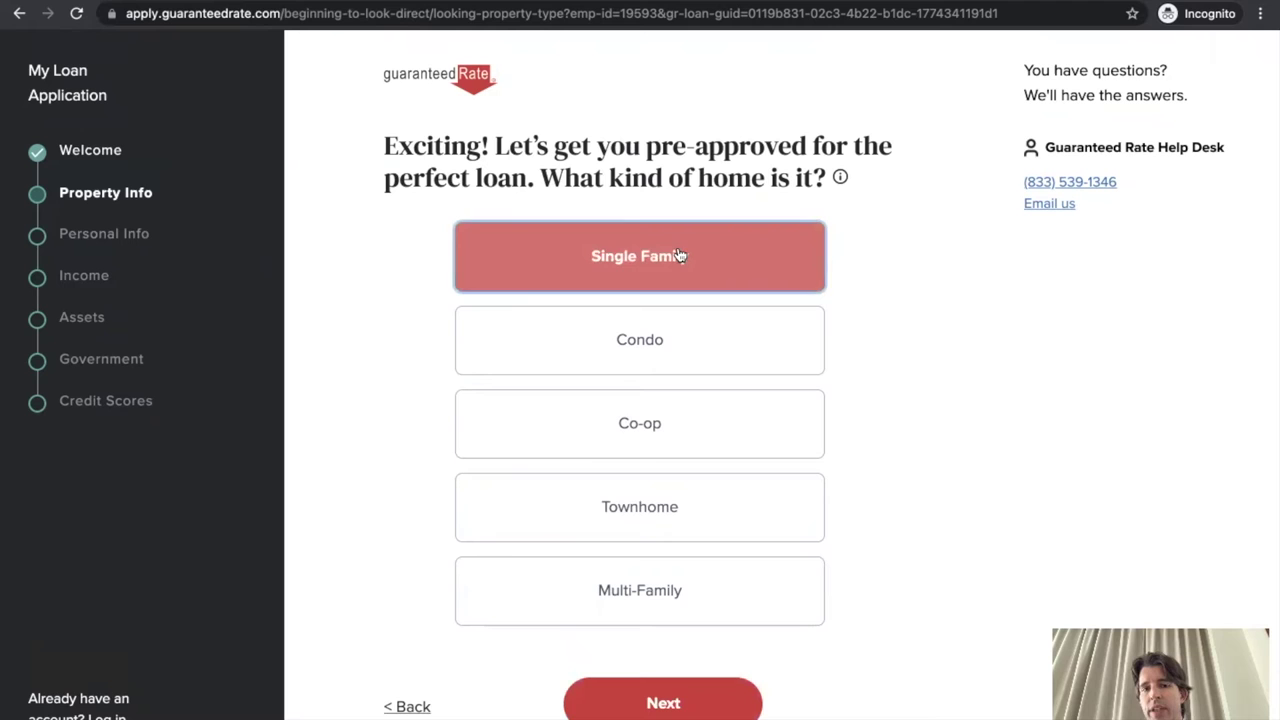
{"action": "left_click", "coordinate": [668, 708]}
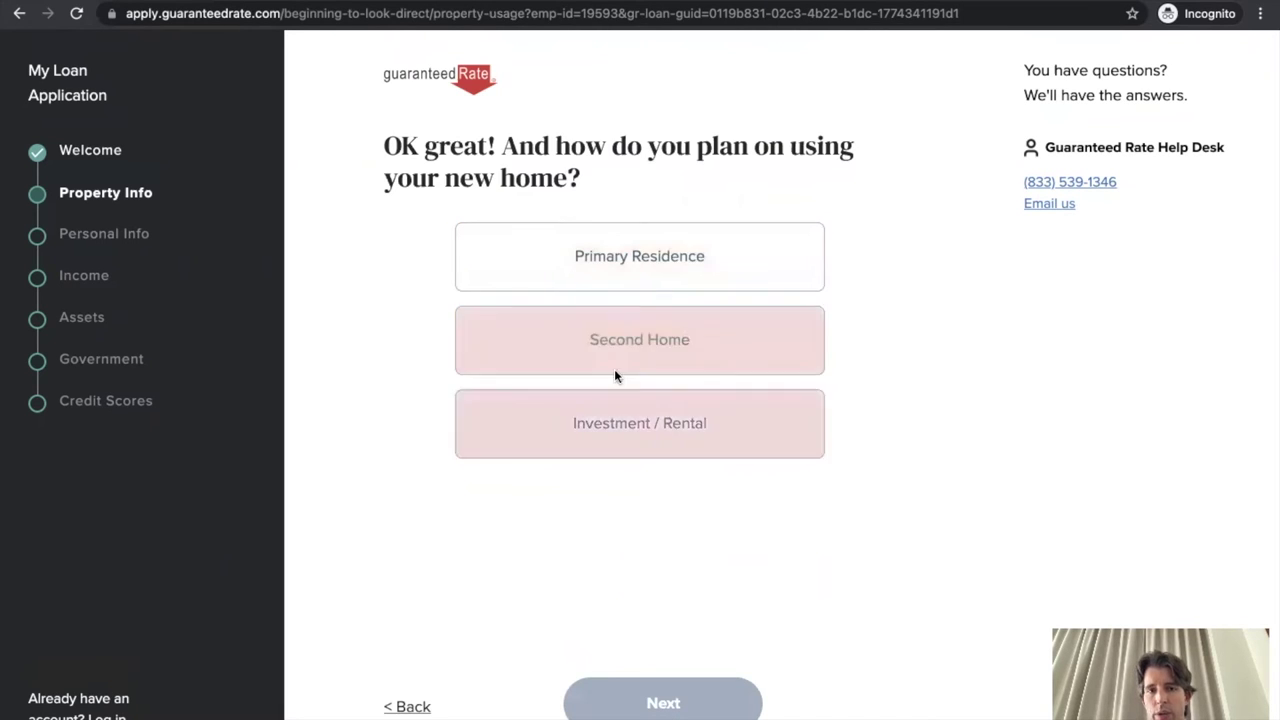
{"action": "left_click", "coordinate": [640, 255]}
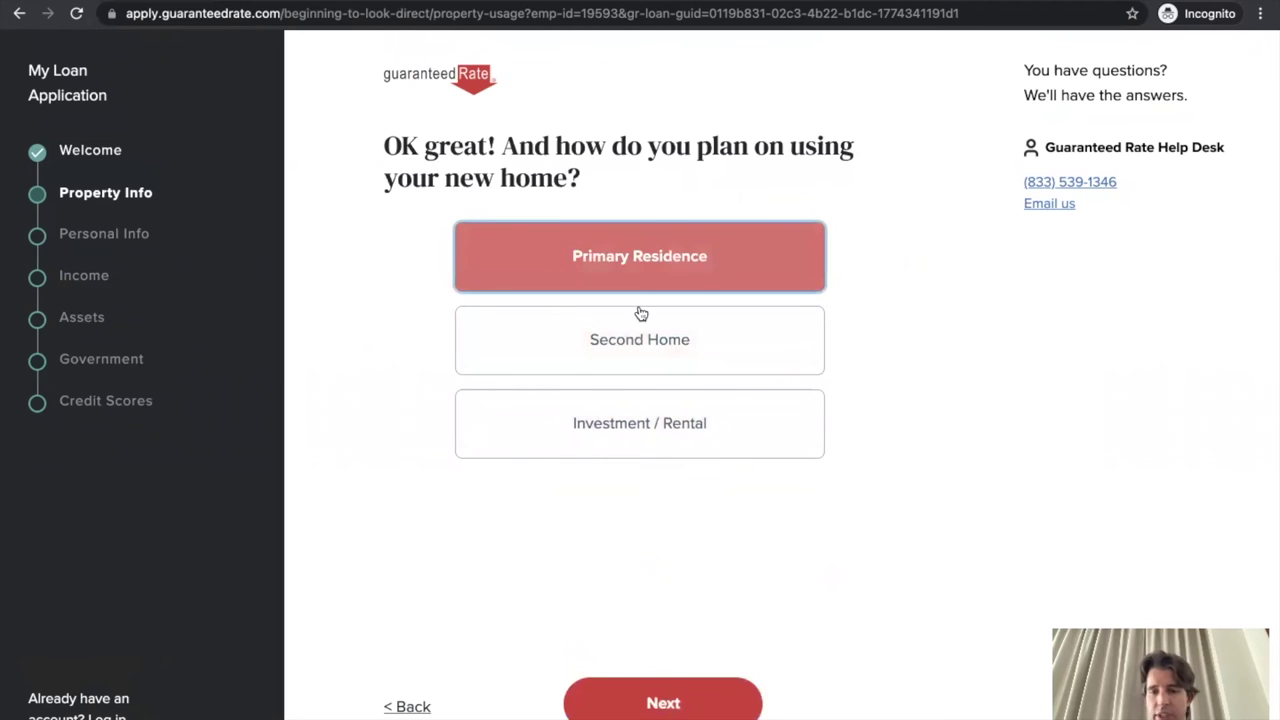
{"action": "left_click", "coordinate": [670, 704]}
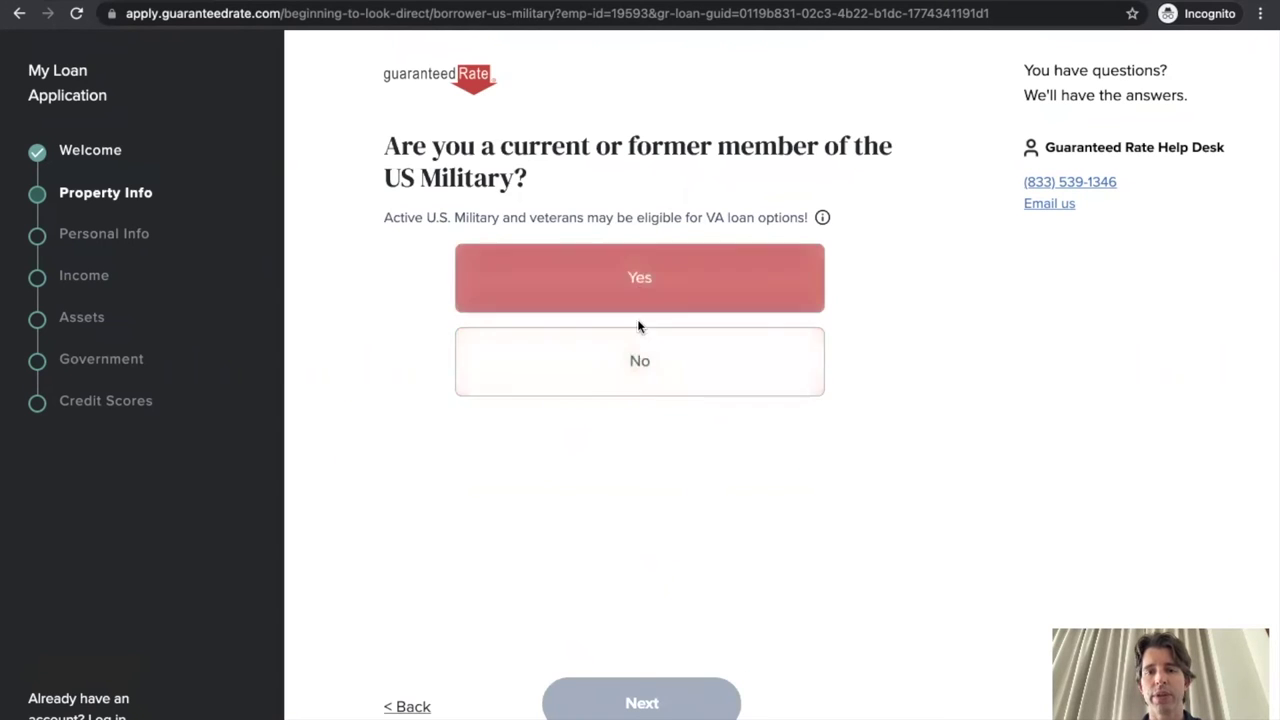
{"action": "left_click", "coordinate": [640, 362]}
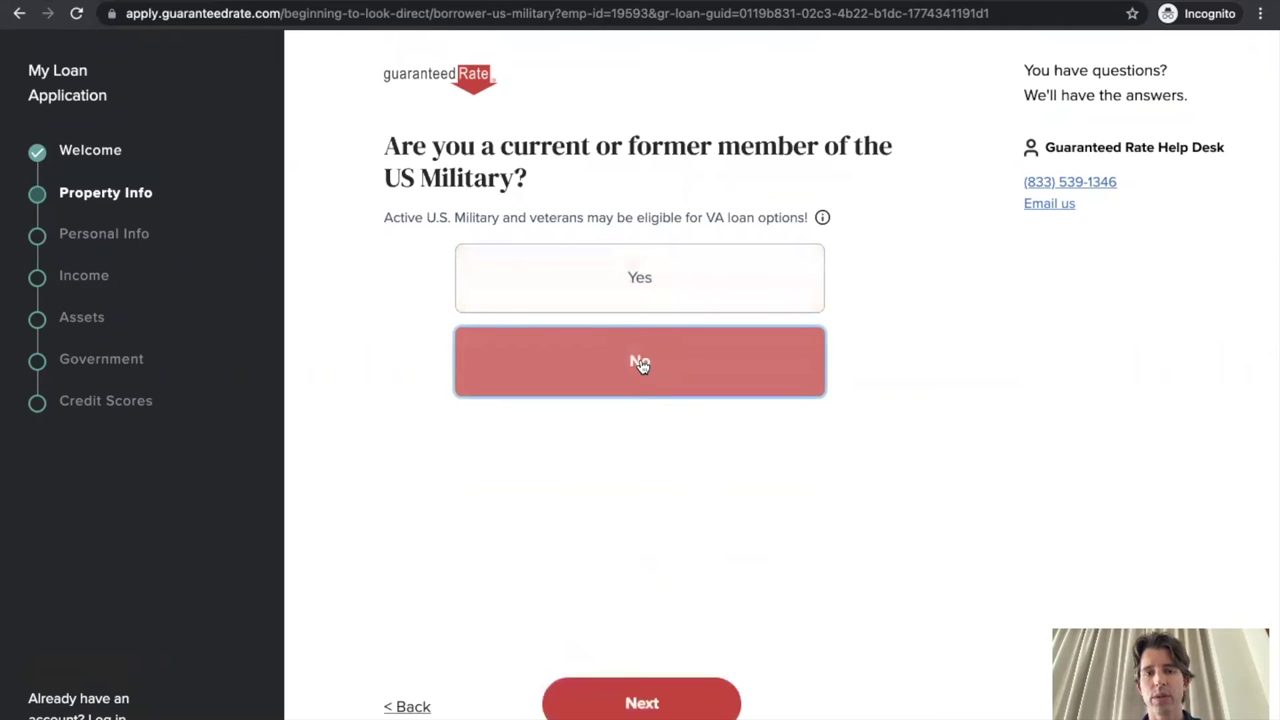
{"action": "left_click", "coordinate": [656, 710]}
- Expand the Intended Property details, look through the fields, and close them unchanged
{"action": "scroll", "coordinate": [593, 355], "scroll_direction": "down", "scroll_amount": 1}
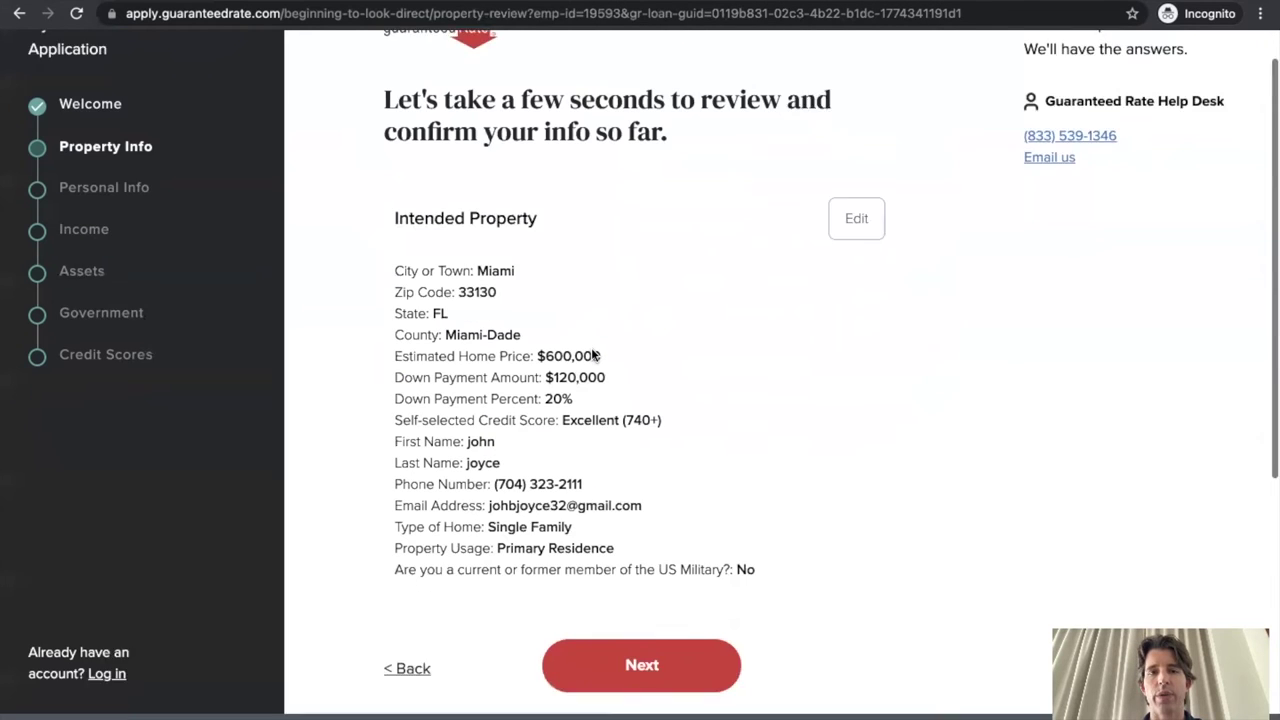
{"action": "scroll", "coordinate": [593, 355], "scroll_direction": "down", "scroll_amount": 1}
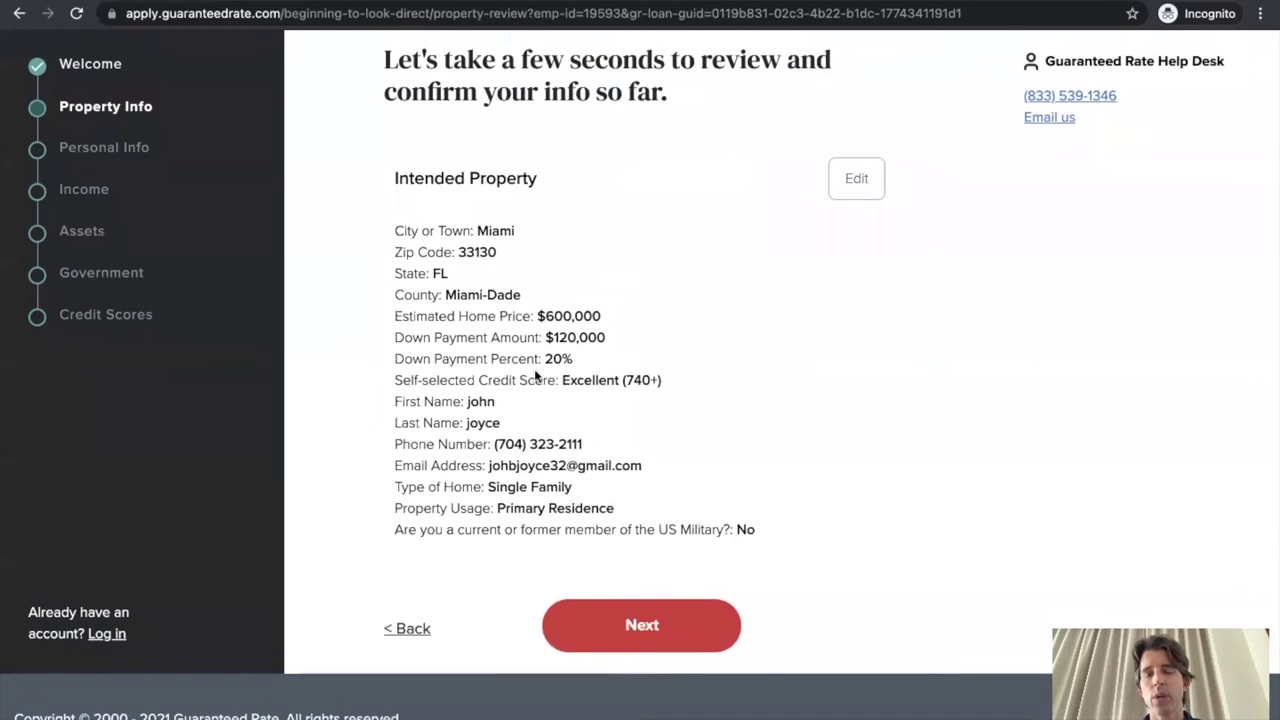
{"action": "left_click", "coordinate": [856, 186]}
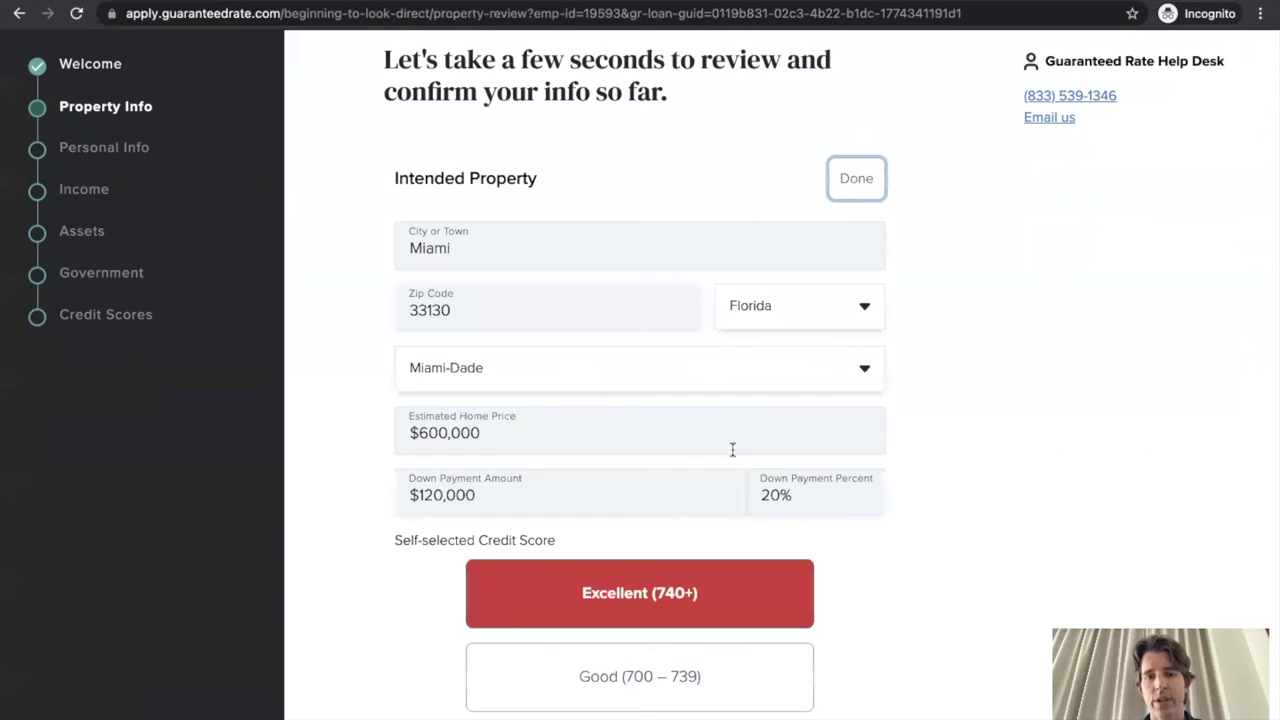
{"action": "scroll", "coordinate": [732, 450], "scroll_direction": "down", "scroll_amount": 1}
{"action": "scroll", "coordinate": [732, 460], "scroll_direction": "down", "scroll_amount": 1}
{"action": "scroll", "coordinate": [734, 470], "scroll_direction": "down", "scroll_amount": 1}
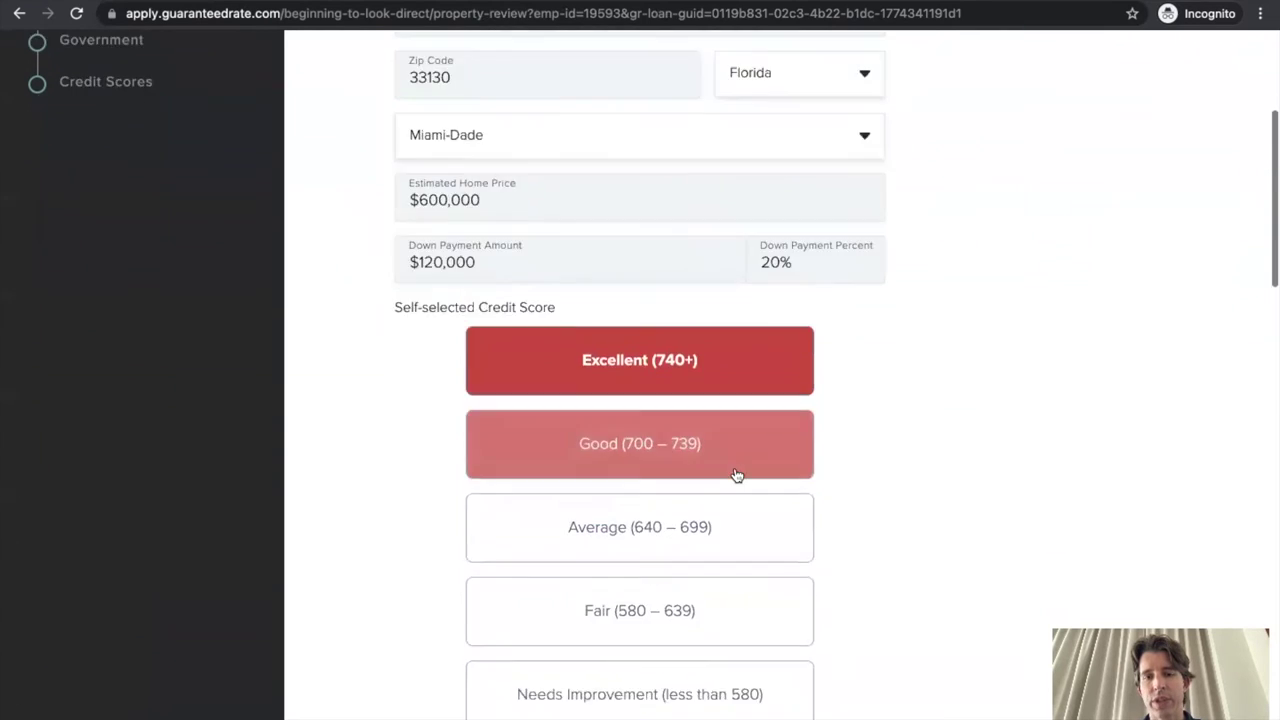
{"action": "scroll", "coordinate": [736, 475], "scroll_direction": "down", "scroll_amount": 4}
{"action": "scroll", "coordinate": [735, 474], "scroll_direction": "down", "scroll_amount": 1}
{"action": "scroll", "coordinate": [735, 474], "scroll_direction": "down", "scroll_amount": 3}
{"action": "scroll", "coordinate": [735, 474], "scroll_direction": "up", "scroll_amount": 7}
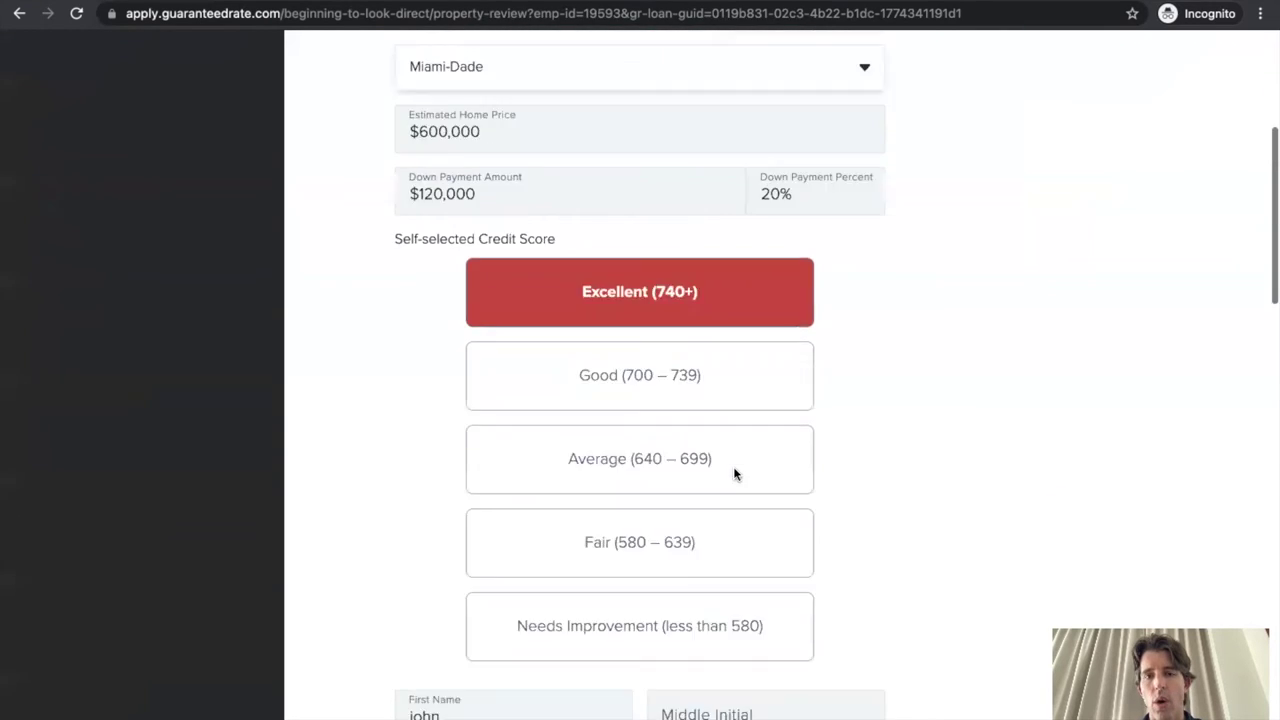
{"action": "scroll", "coordinate": [735, 474], "scroll_direction": "up", "scroll_amount": 5}
{"action": "left_click", "coordinate": [856, 266]}
- Confirm the reviewed property info and continue to account creation
{"action": "scroll", "coordinate": [704, 255], "scroll_direction": "down", "scroll_amount": 5}
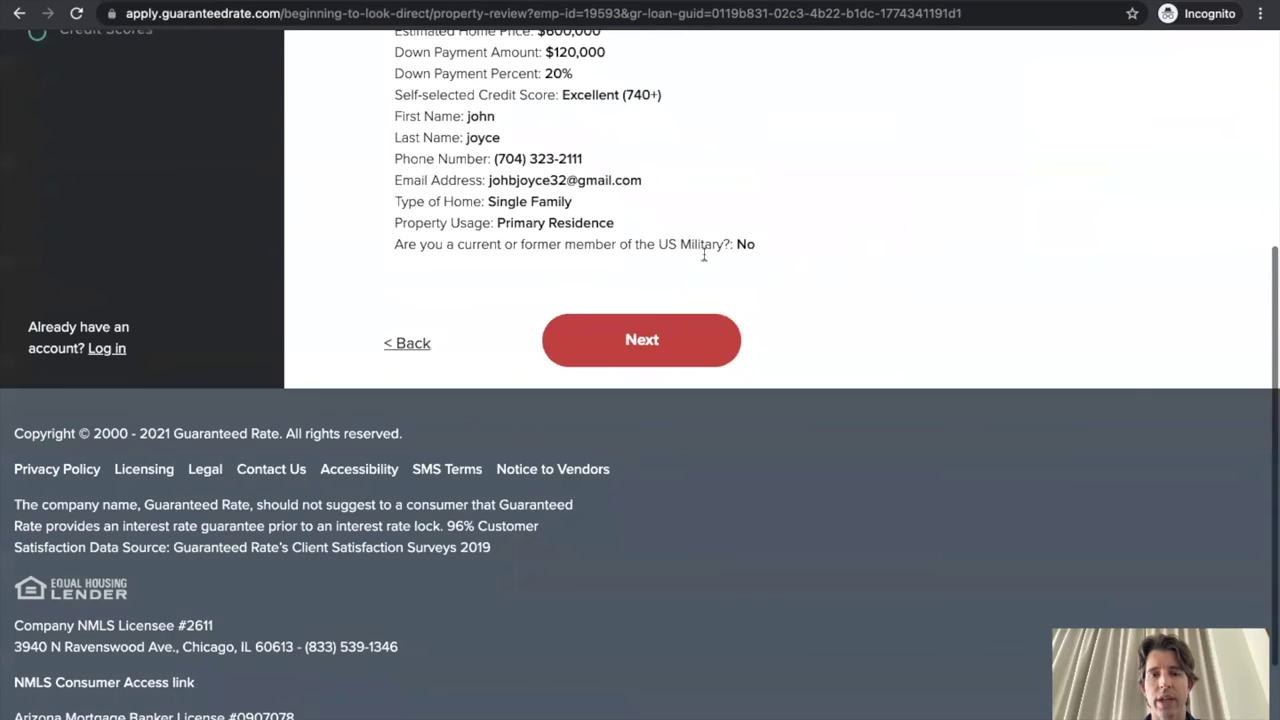
{"action": "scroll", "coordinate": [640, 340], "scroll_direction": "up", "scroll_amount": 3}
{"action": "left_click", "coordinate": [644, 581]}
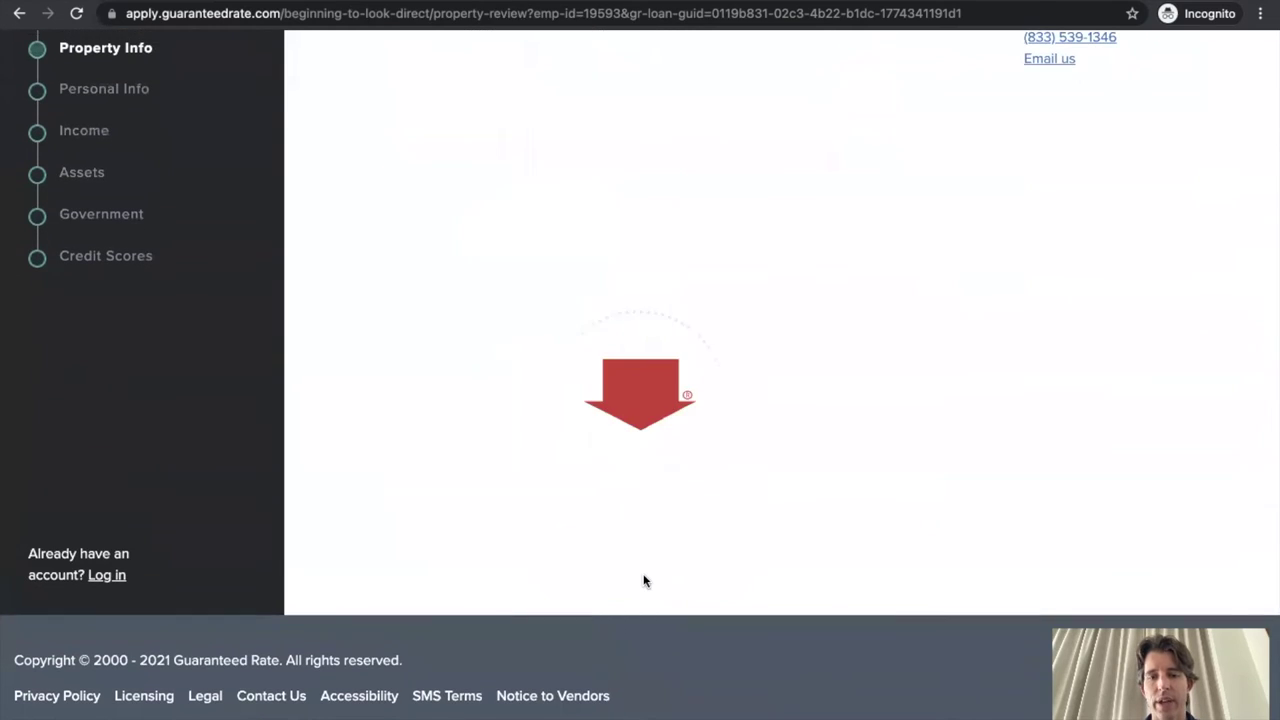
- Scroll through the prefilled create-account form, leaving both password fields empty
{"action": "scroll", "coordinate": [641, 555], "scroll_direction": "down", "scroll_amount": 1}
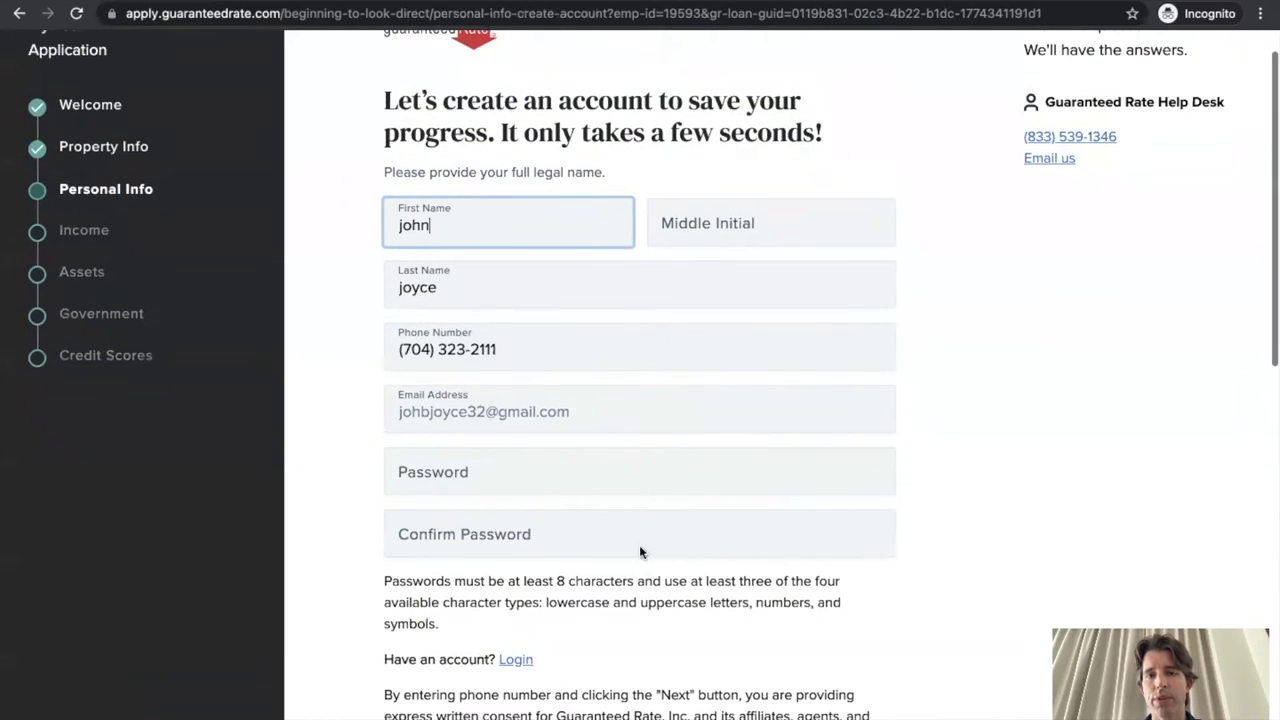
{"action": "scroll", "coordinate": [604, 177], "scroll_direction": "down", "scroll_amount": 2}
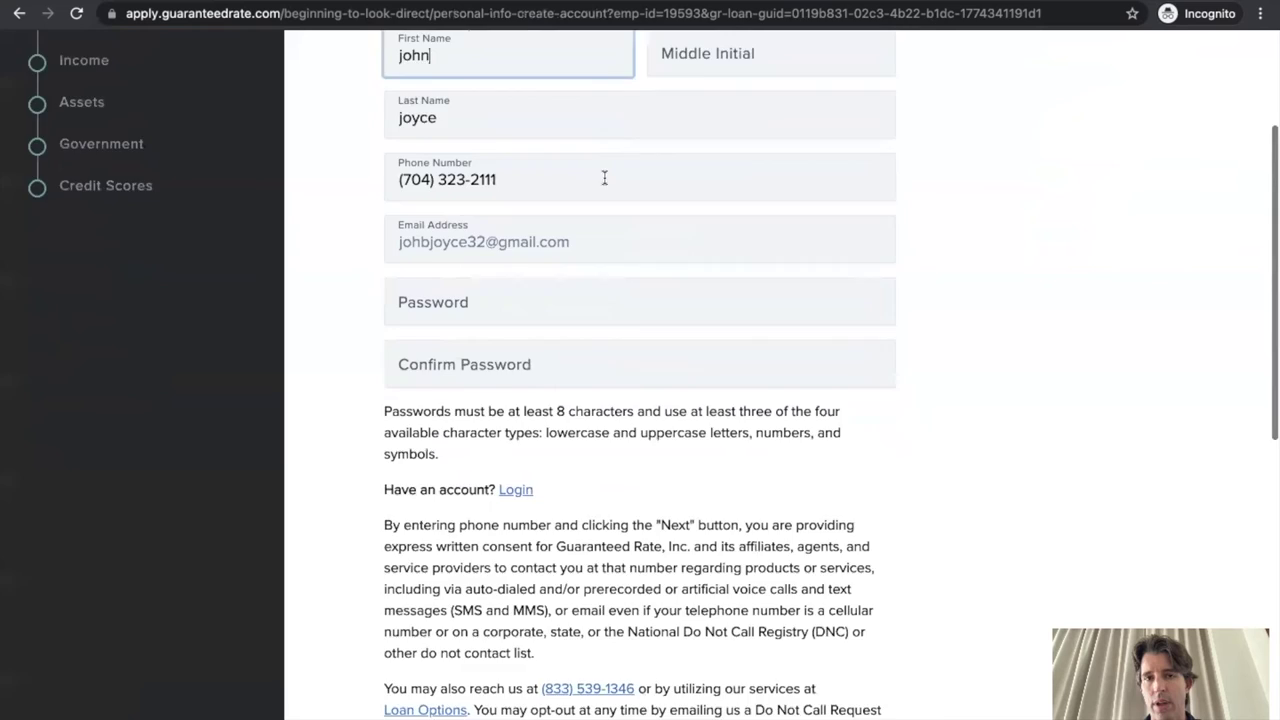
{"action": "scroll", "coordinate": [604, 177], "scroll_direction": "down", "scroll_amount": 2}
{"action": "scroll", "coordinate": [604, 180], "scroll_direction": "up", "scroll_amount": 3}
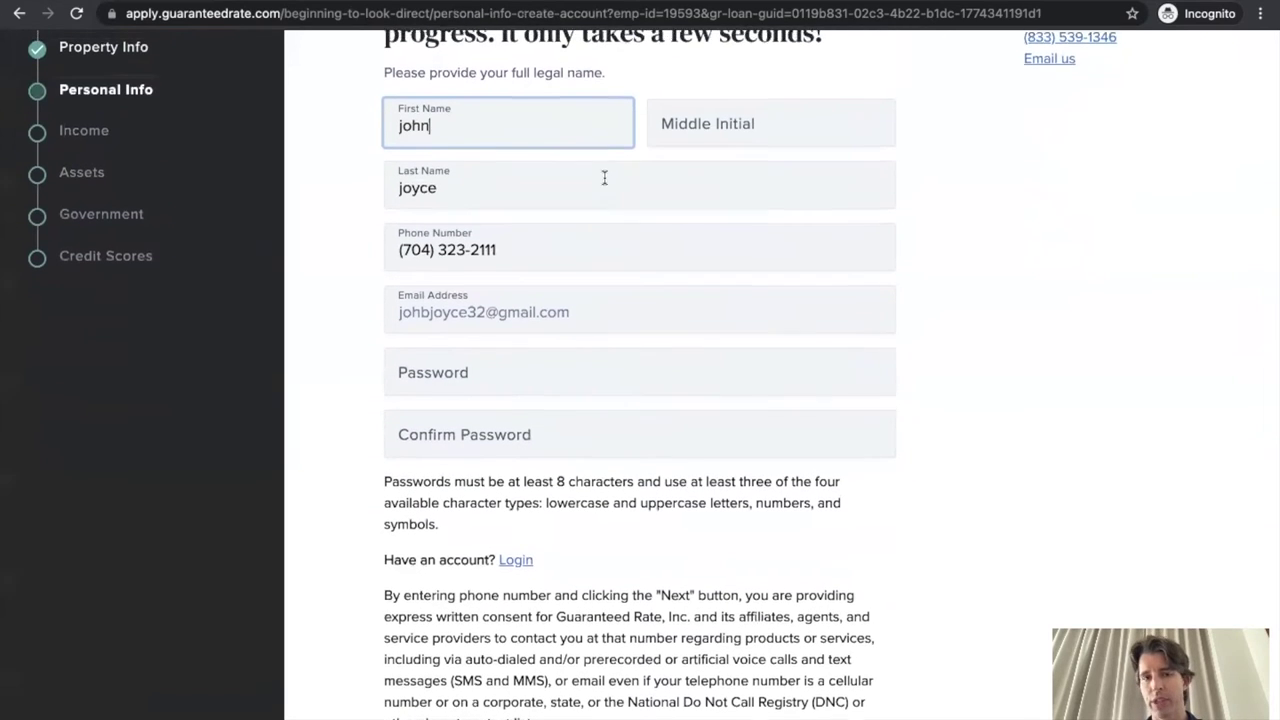
{"action": "scroll", "coordinate": [604, 177], "scroll_direction": "up", "scroll_amount": 2}
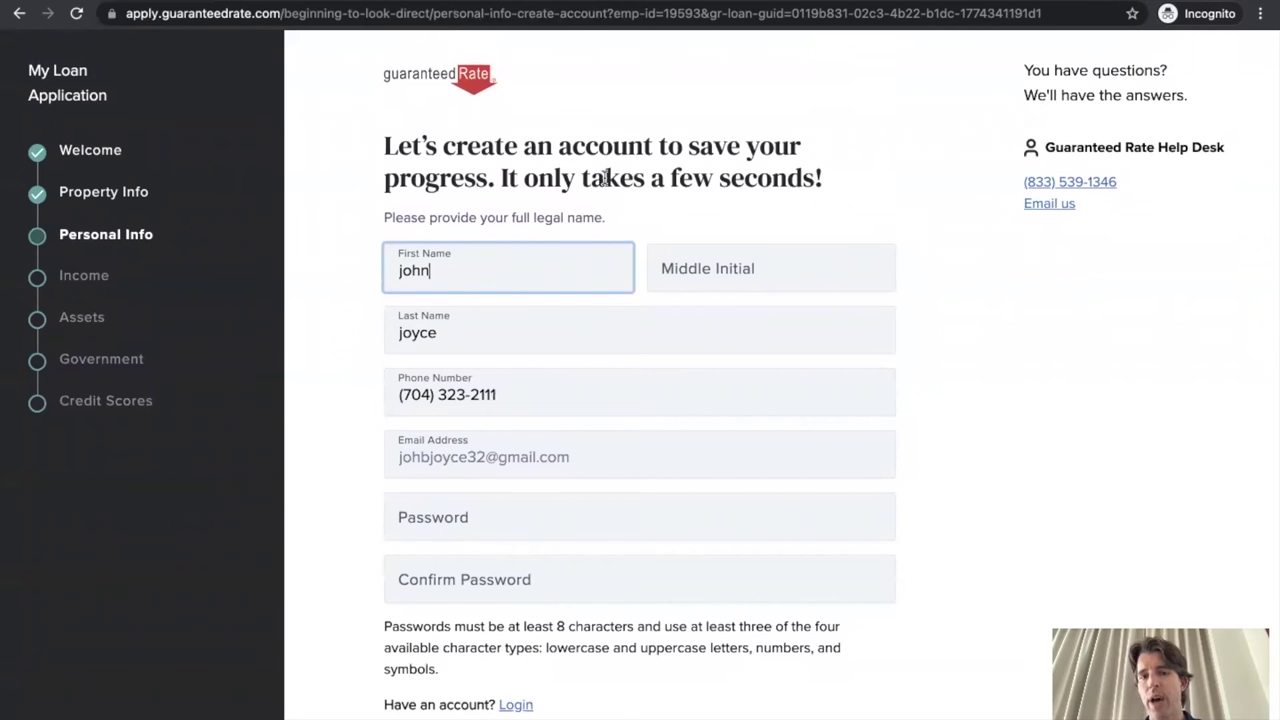
{"action": "scroll", "coordinate": [604, 177], "scroll_direction": "down", "scroll_amount": 1}
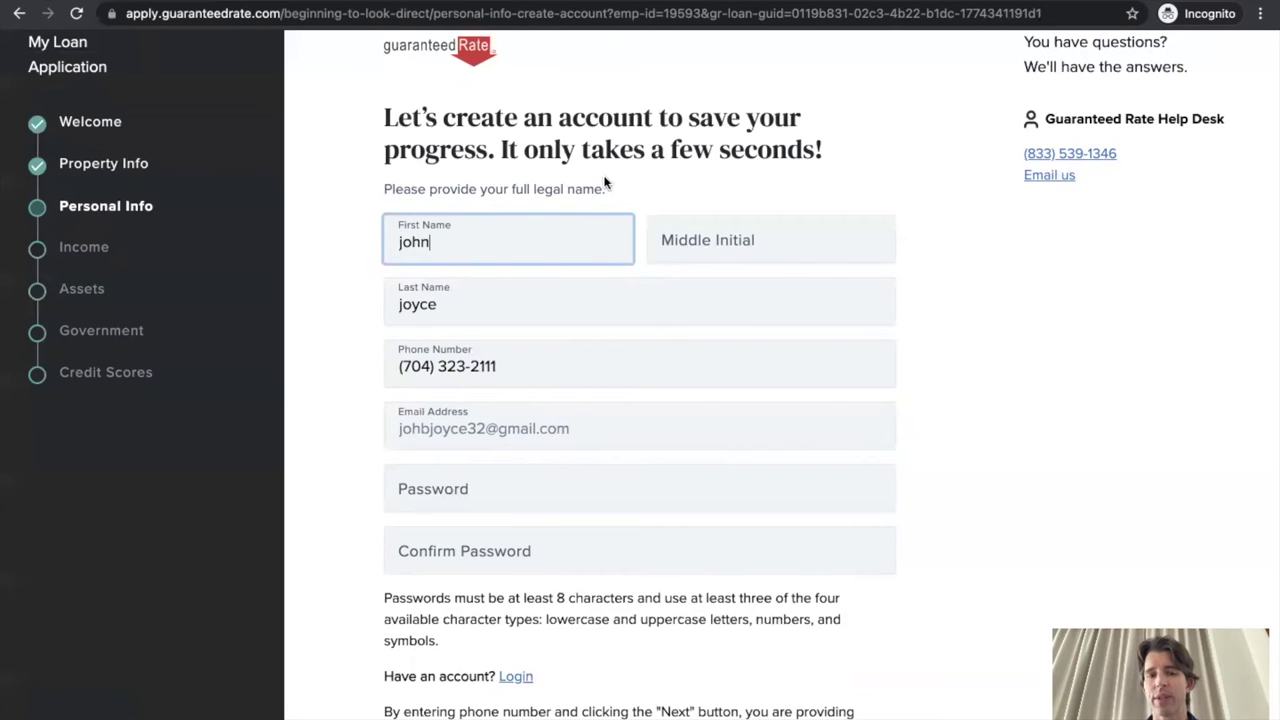
{"action": "scroll", "coordinate": [604, 183], "scroll_direction": "down", "scroll_amount": 2}
{"action": "scroll", "coordinate": [604, 183], "scroll_direction": "down", "scroll_amount": 3}
{"action": "scroll", "coordinate": [604, 183], "scroll_direction": "down", "scroll_amount": 1}
{"action": "scroll", "coordinate": [604, 200], "scroll_direction": "down", "scroll_amount": 1}
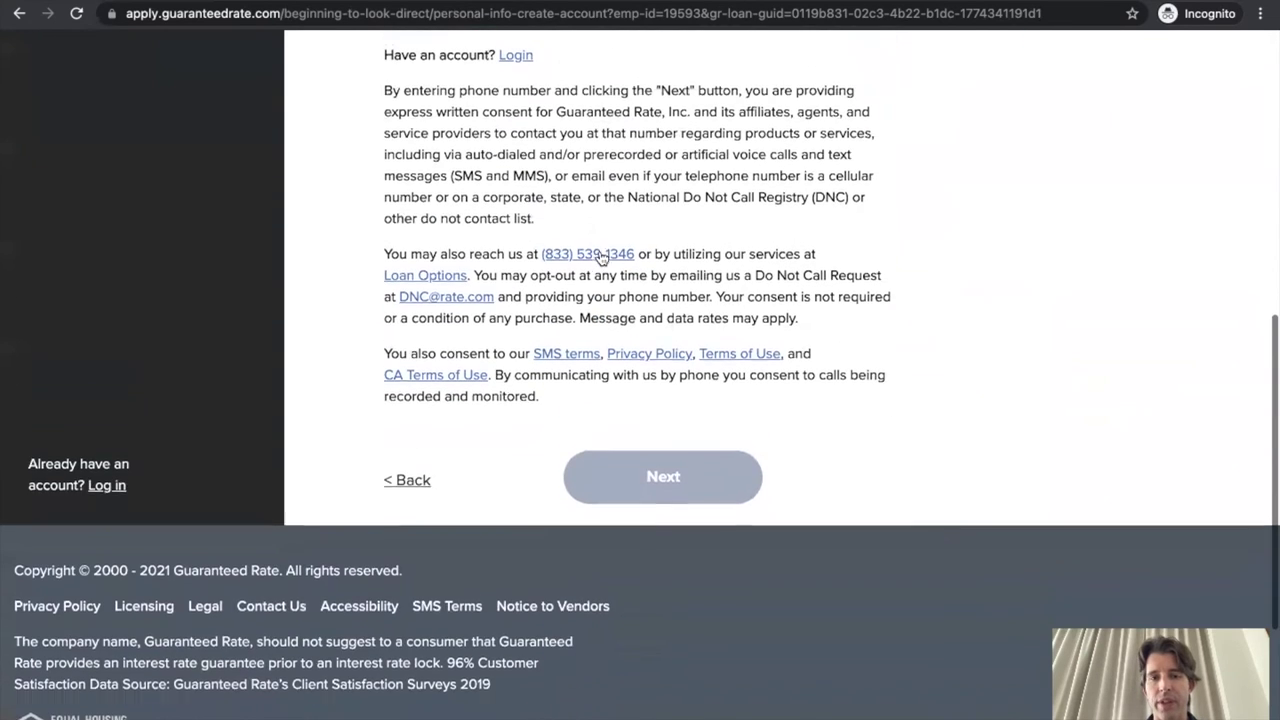
{"action": "scroll", "coordinate": [601, 257], "scroll_direction": "up", "scroll_amount": 7}
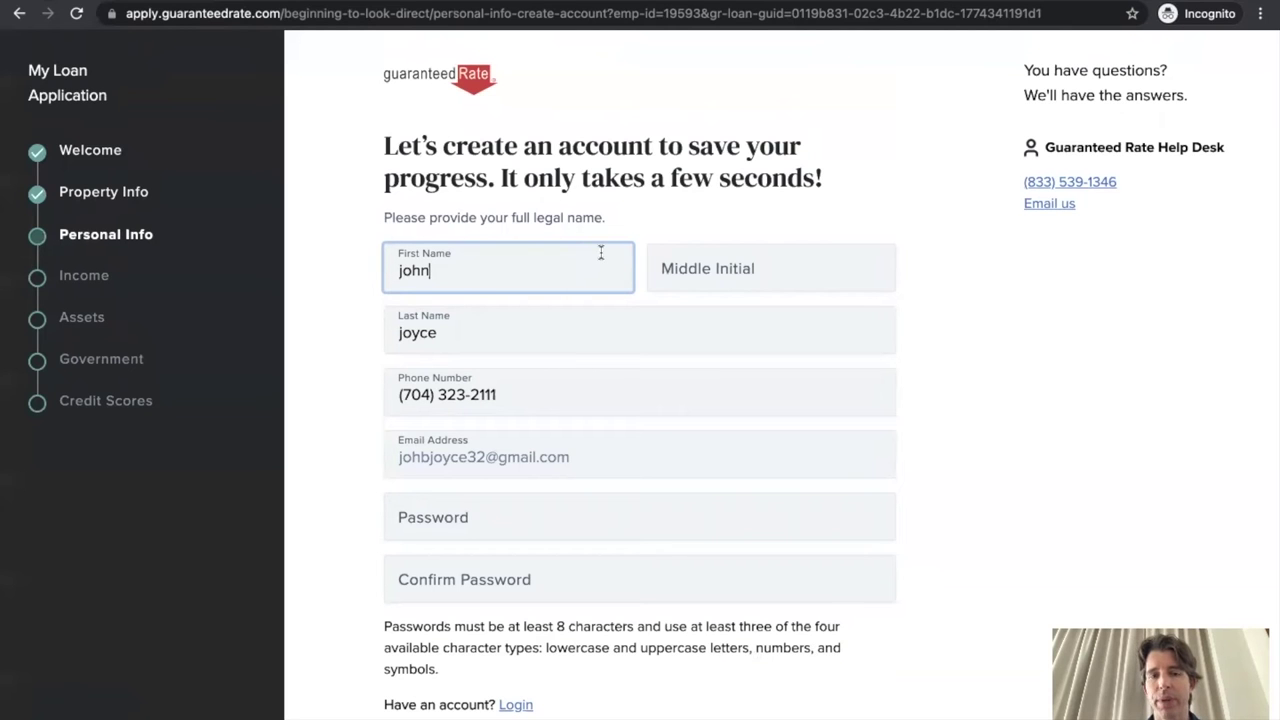
{"action": "scroll", "coordinate": [601, 254], "scroll_direction": "down", "scroll_amount": 1}
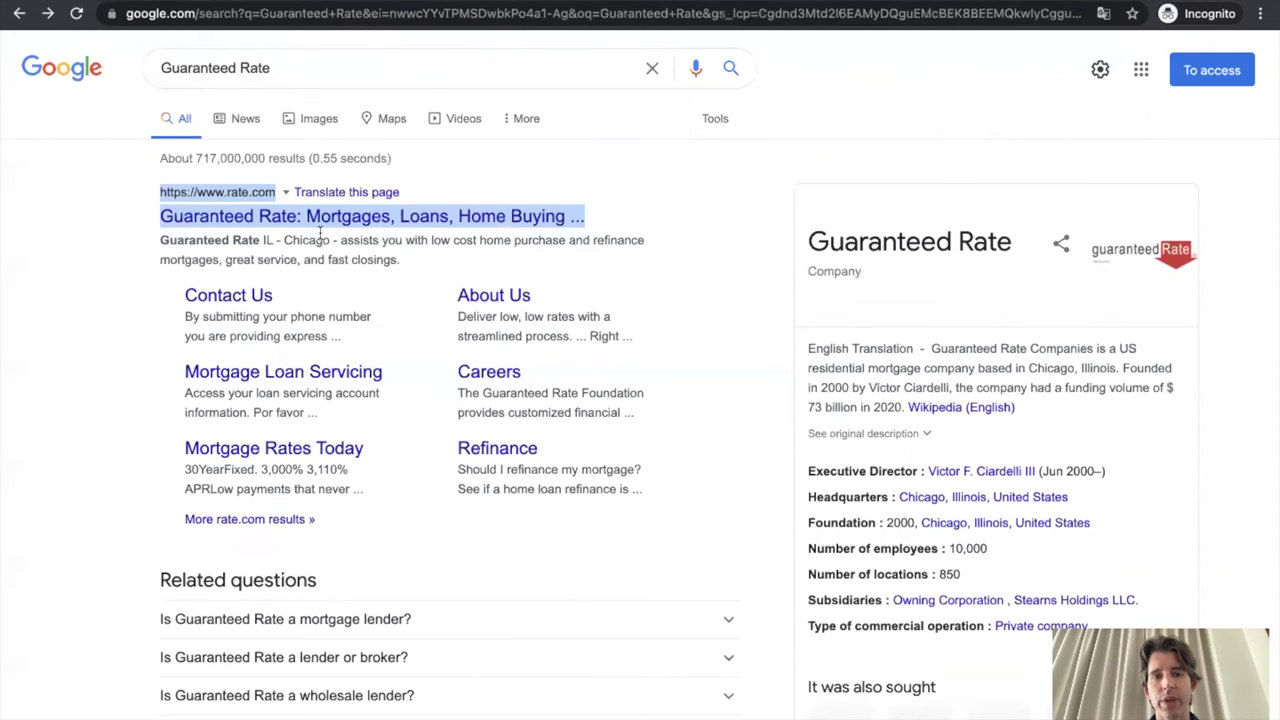
- Follow the 'Guaranteed Rate: Mortgages, Loans, Home Buying' rate.com search result
{"action": "left_click", "coordinate": [309, 220]}
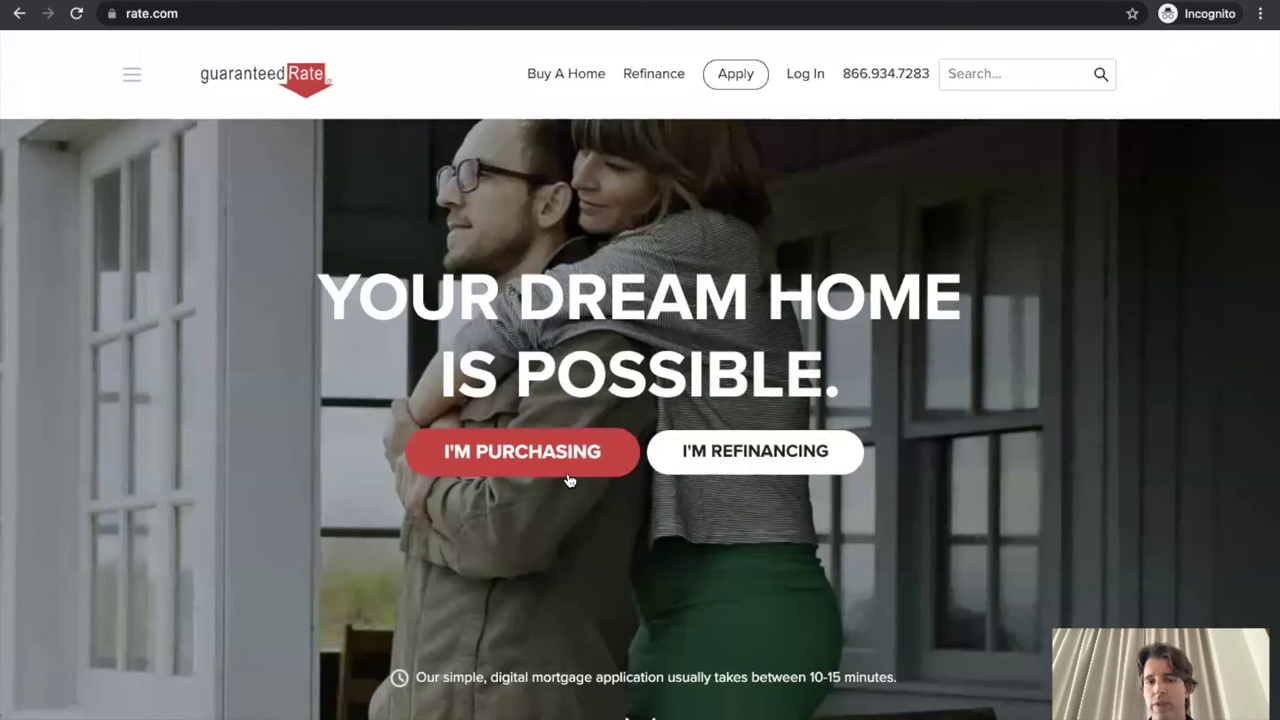
- Scroll the rate.com homepage, then open its hamburger navigation menu
{"action": "scroll", "coordinate": [567, 480], "scroll_direction": "down", "scroll_amount": 1}
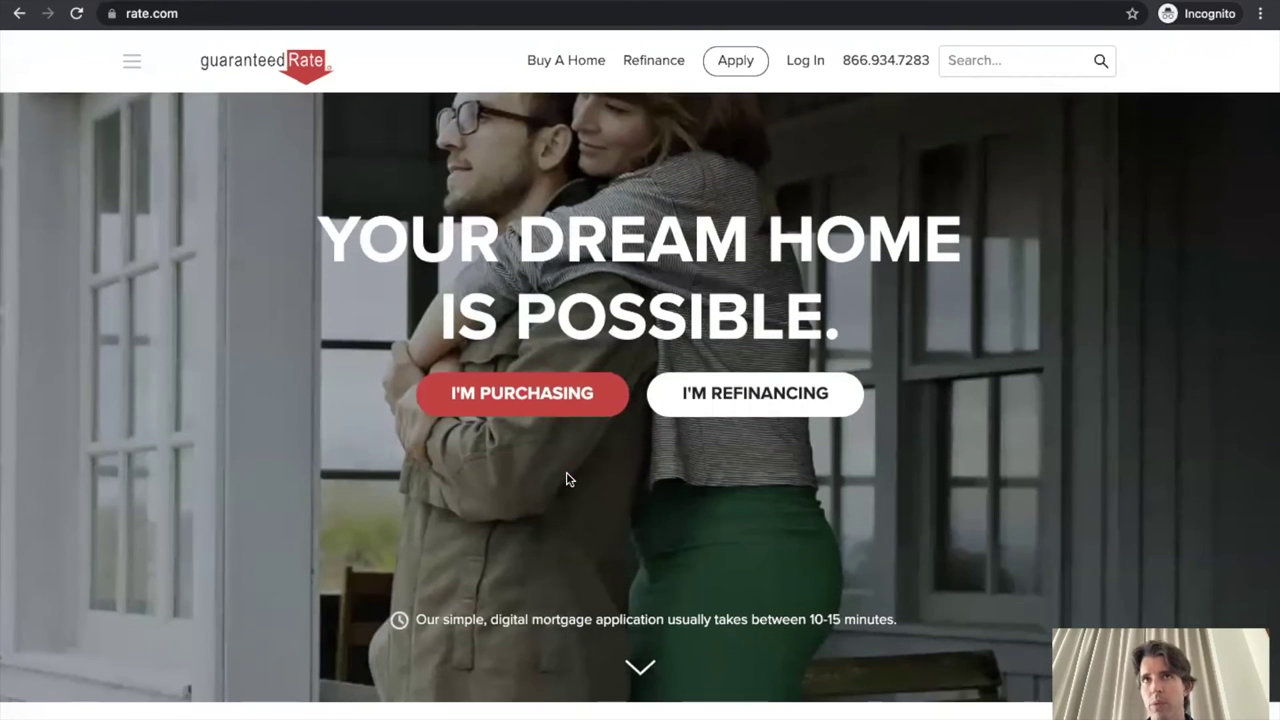
{"action": "scroll", "coordinate": [567, 480], "scroll_direction": "down", "scroll_amount": 1}
{"action": "scroll", "coordinate": [567, 480], "scroll_direction": "up", "scroll_amount": 2}
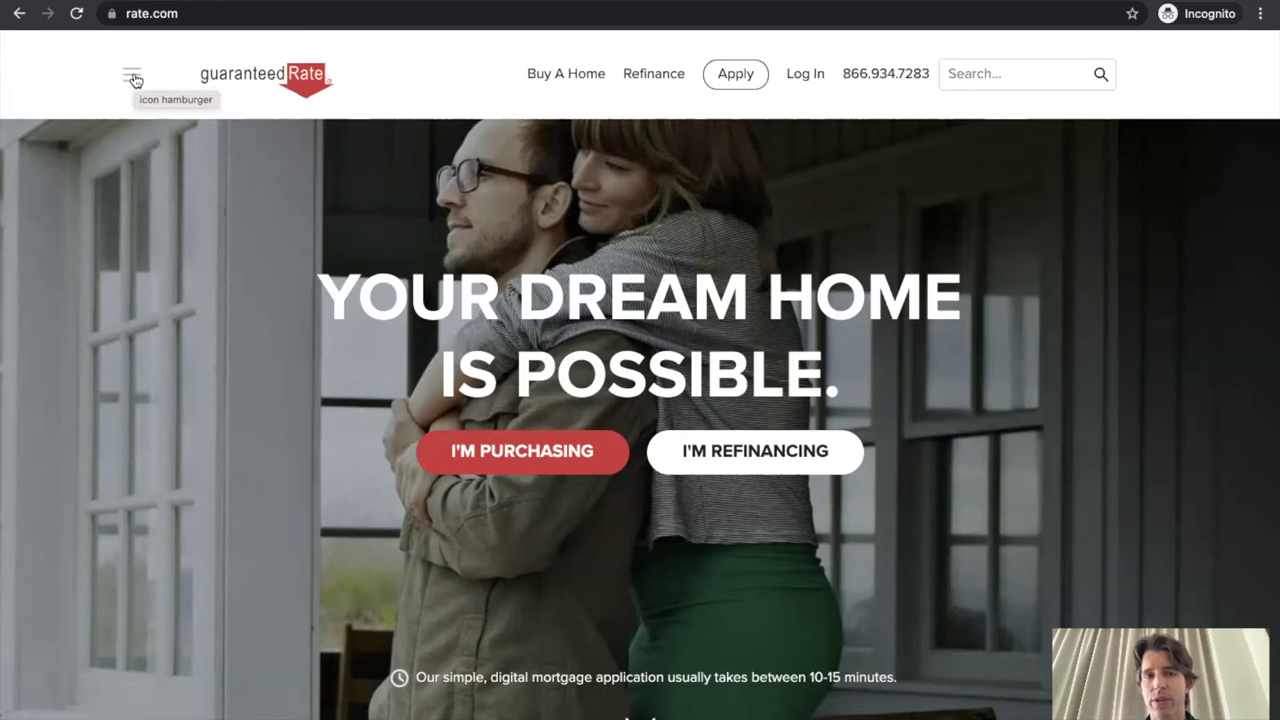
{"action": "left_click", "coordinate": [133, 77]}
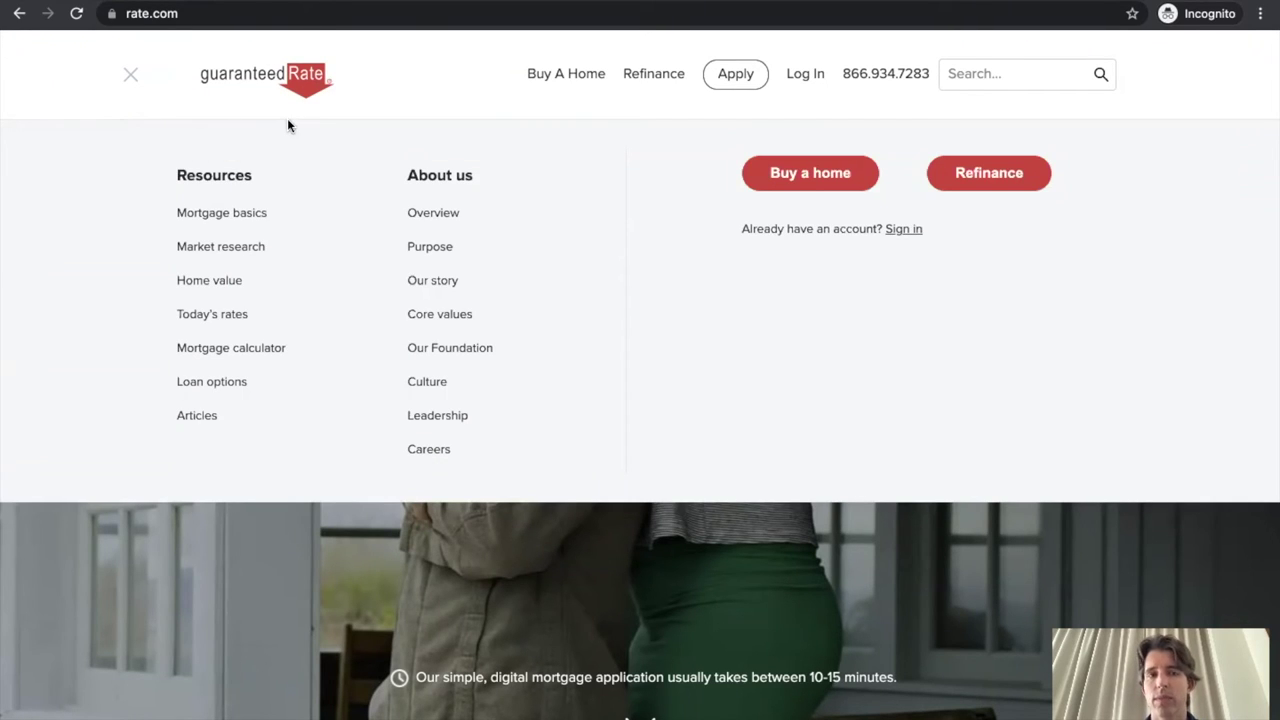
- Open Today's mortgage rates and compare 1-point against 0-point rates, ending on 0 points
{"action": "left_click", "coordinate": [213, 316]}
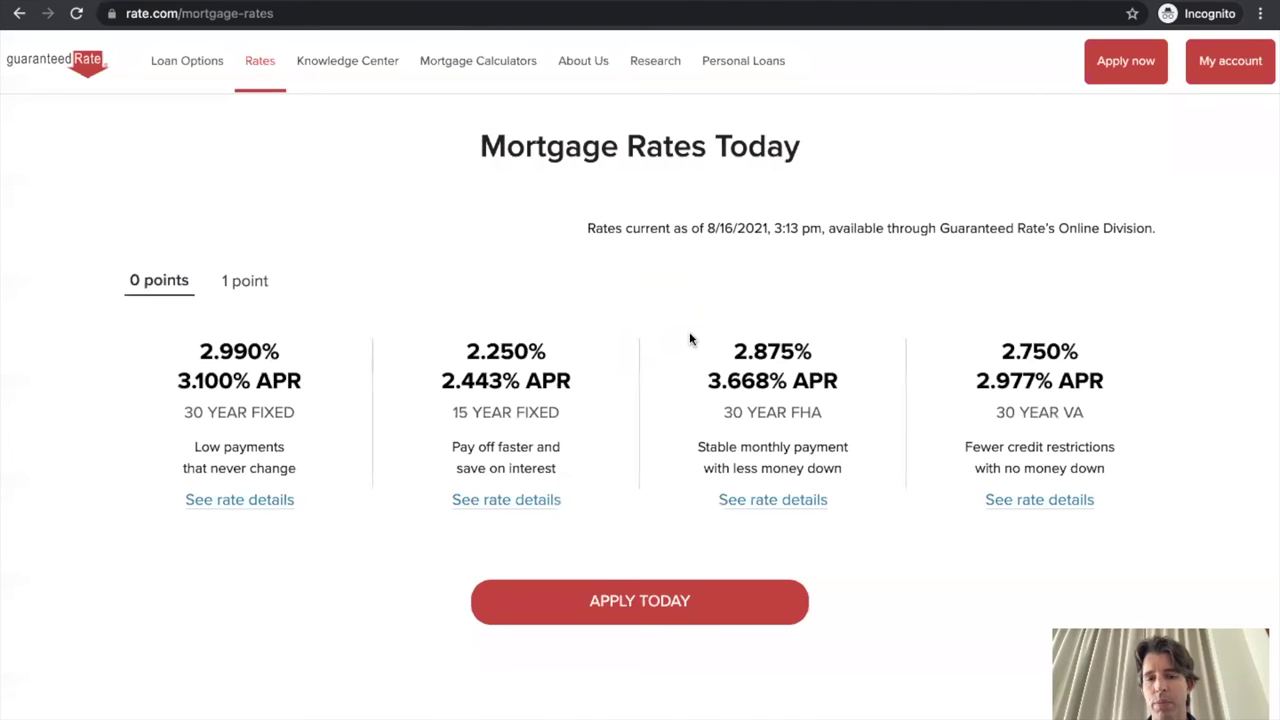
{"action": "scroll", "coordinate": [689, 337], "scroll_direction": "down", "scroll_amount": 1}
{"action": "scroll", "coordinate": [689, 337], "scroll_direction": "up", "scroll_amount": 1}
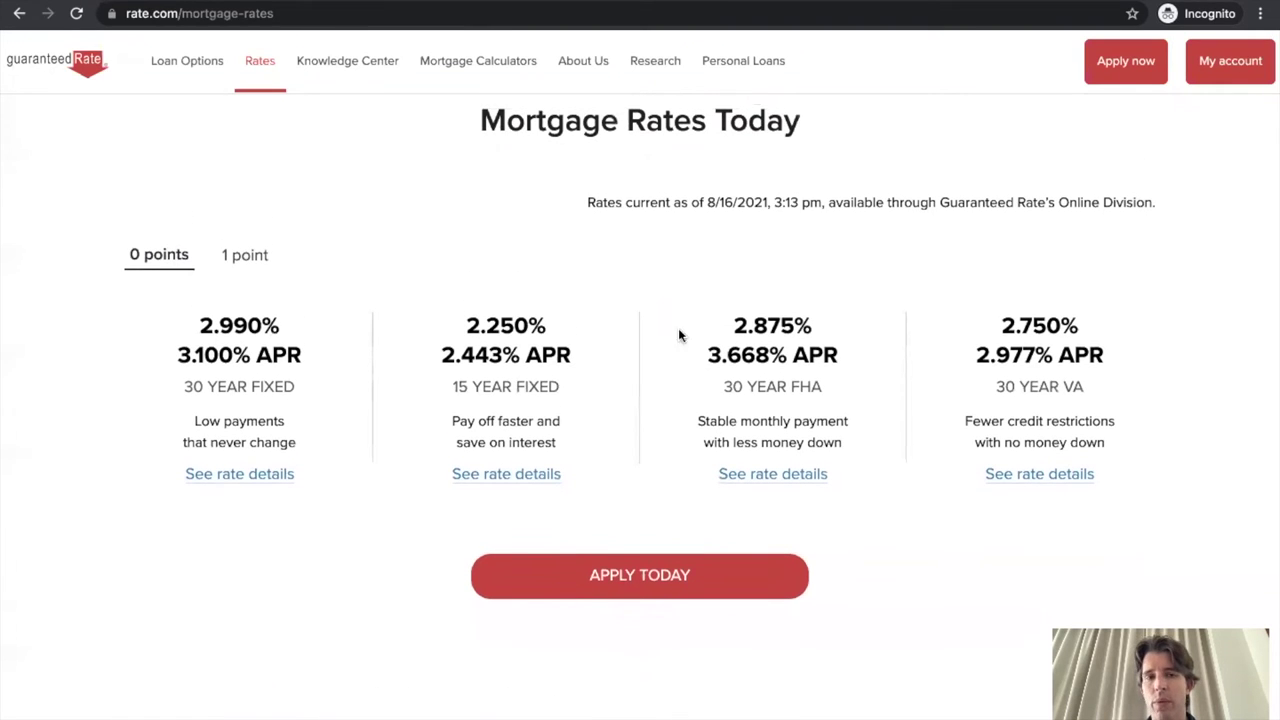
{"action": "left_click", "coordinate": [246, 257]}
{"action": "left_click", "coordinate": [140, 255]}
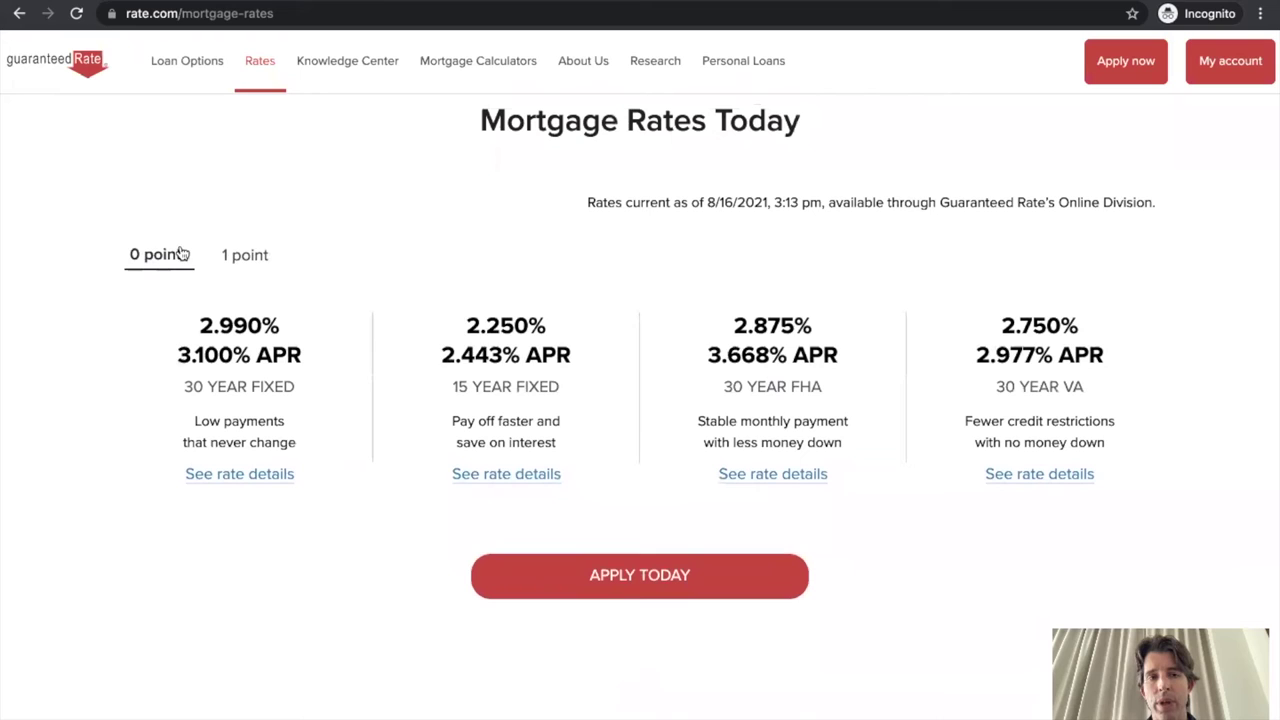
{"action": "left_click", "coordinate": [228, 257]}
{"action": "left_click", "coordinate": [157, 257]}
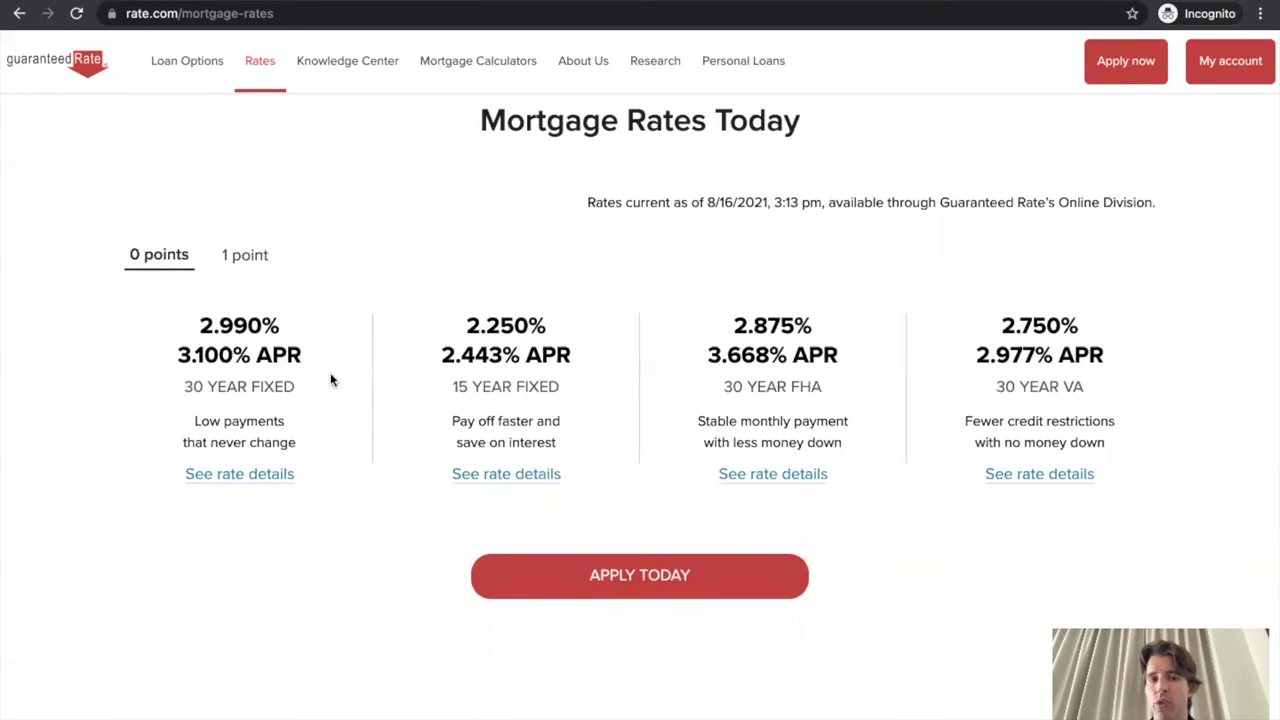
{"action": "scroll", "coordinate": [545, 477], "scroll_direction": "down", "scroll_amount": 3}
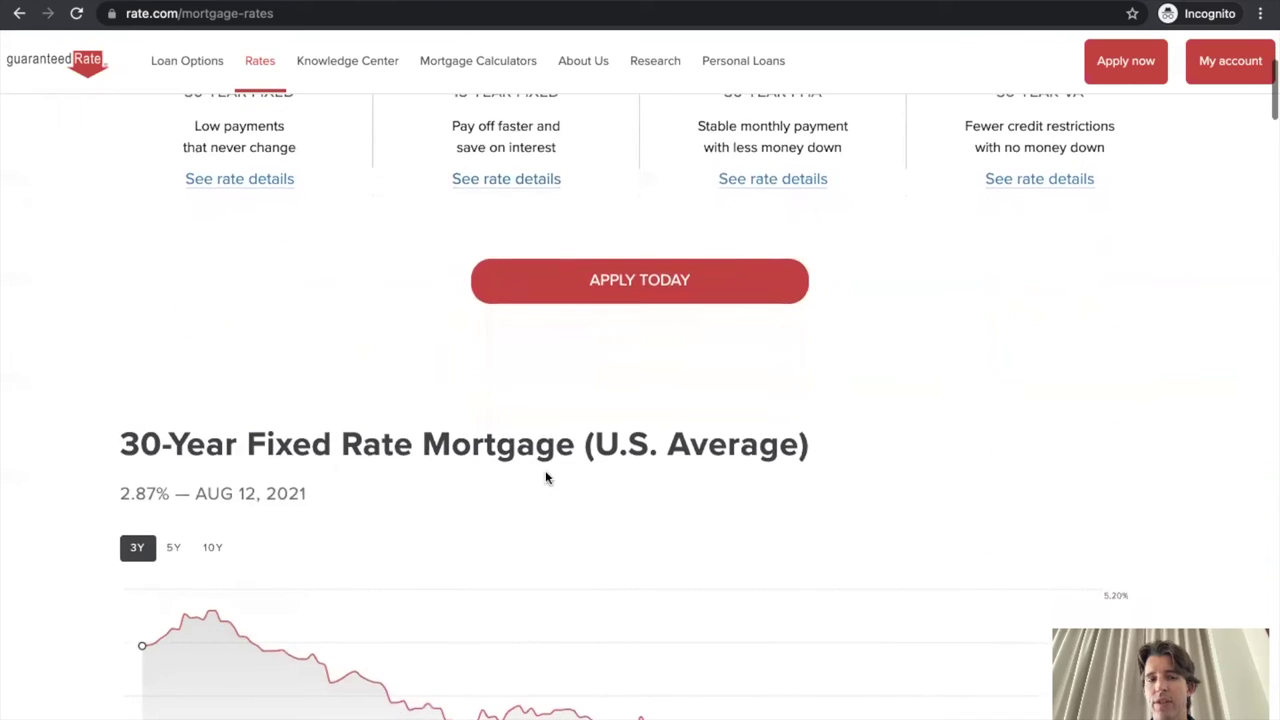
{"action": "scroll", "coordinate": [545, 477], "scroll_direction": "up", "scroll_amount": 2}
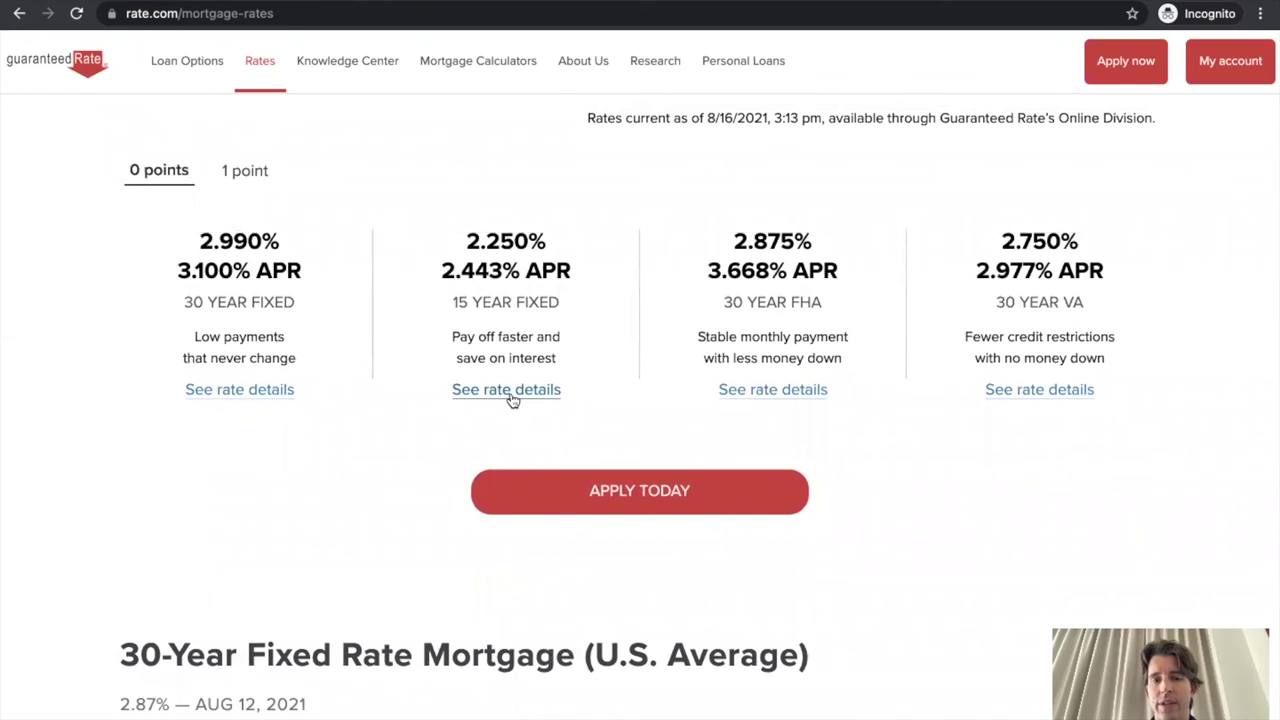
- Open the 15-year fixed rate details and scroll down through the page
{"action": "left_click", "coordinate": [506, 390]}
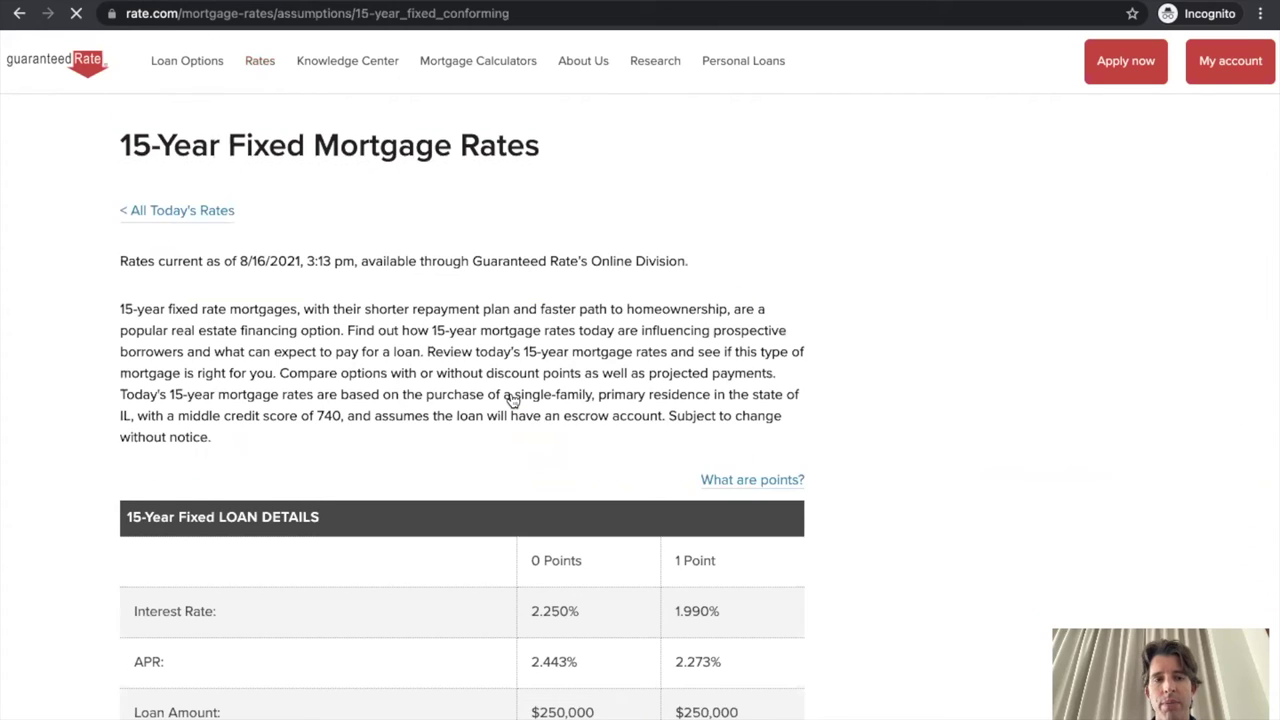
{"action": "scroll", "coordinate": [512, 400], "scroll_direction": "down", "scroll_amount": 1}
{"action": "scroll", "coordinate": [512, 400], "scroll_direction": "down", "scroll_amount": 2}
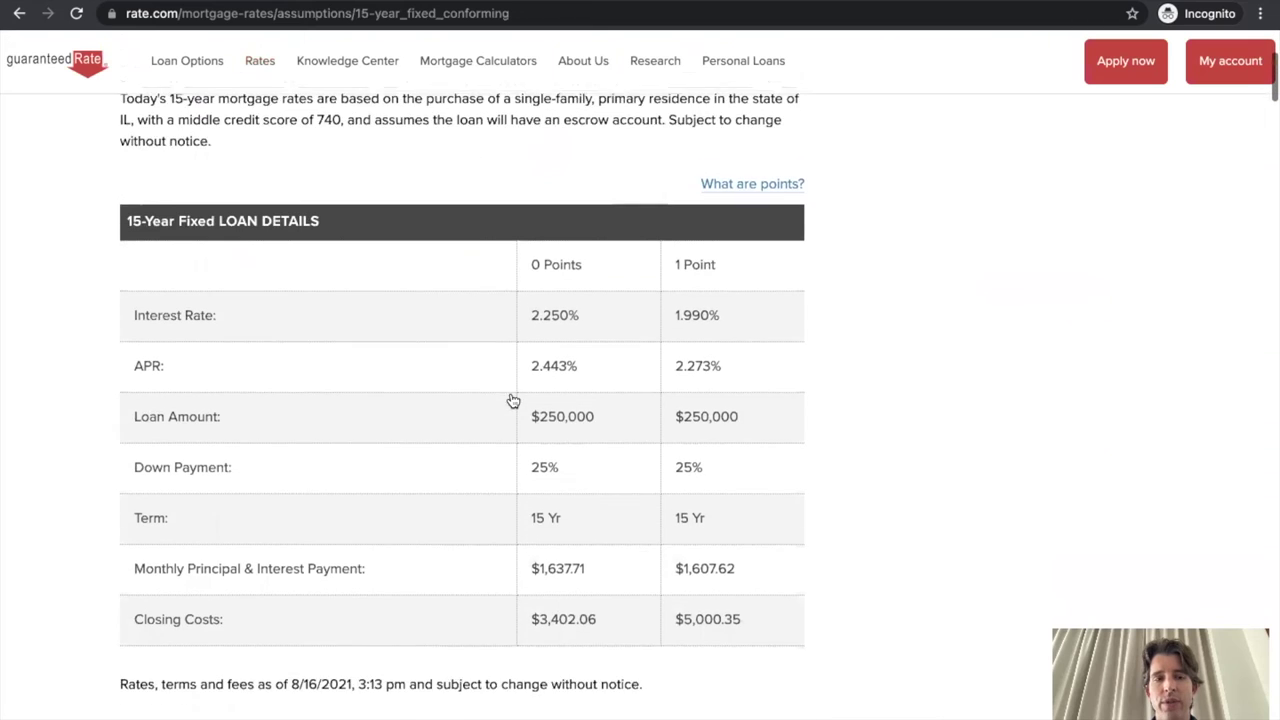
{"action": "scroll", "coordinate": [512, 400], "scroll_direction": "down", "scroll_amount": 2}
{"action": "scroll", "coordinate": [512, 400], "scroll_direction": "down", "scroll_amount": 2}
{"action": "scroll", "coordinate": [512, 400], "scroll_direction": "down", "scroll_amount": 2}
{"action": "scroll", "coordinate": [512, 400], "scroll_direction": "down", "scroll_amount": 2}
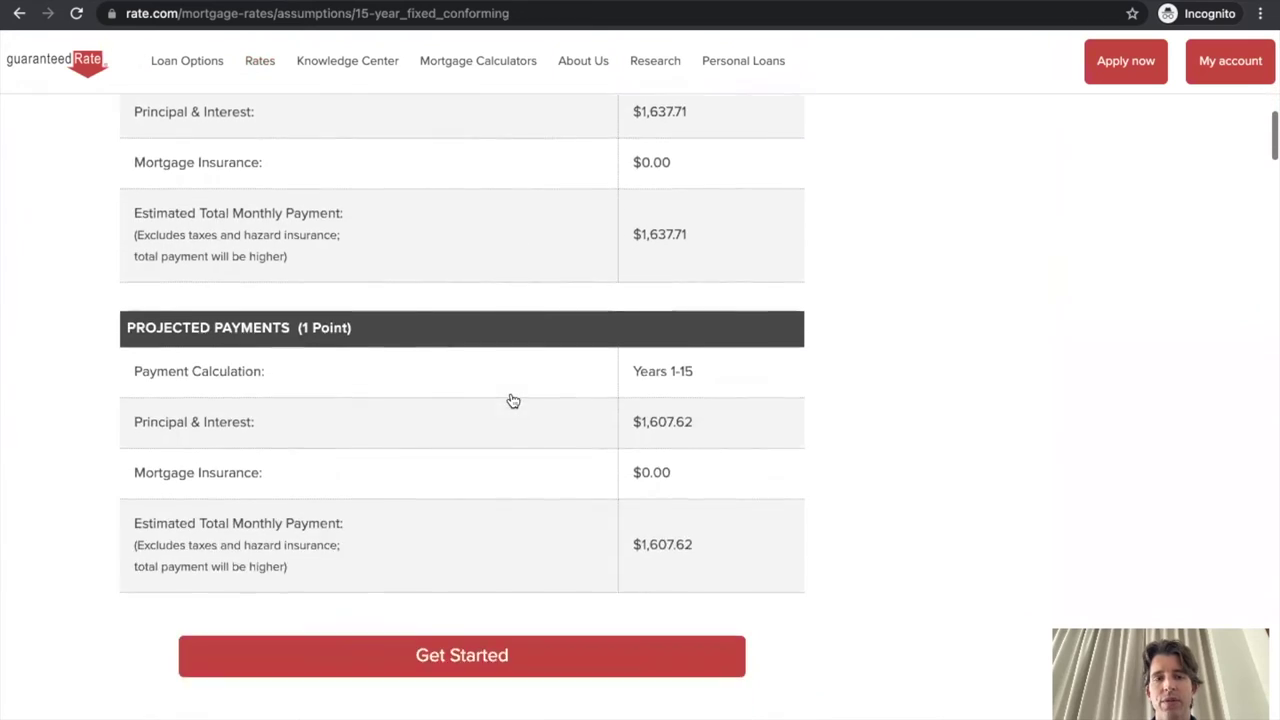
{"action": "scroll", "coordinate": [512, 400], "scroll_direction": "down", "scroll_amount": 2}
{"action": "scroll", "coordinate": [512, 400], "scroll_direction": "down", "scroll_amount": 2}
{"action": "scroll", "coordinate": [512, 400], "scroll_direction": "down", "scroll_amount": 1}
{"action": "scroll", "coordinate": [512, 400], "scroll_direction": "down", "scroll_amount": 3}
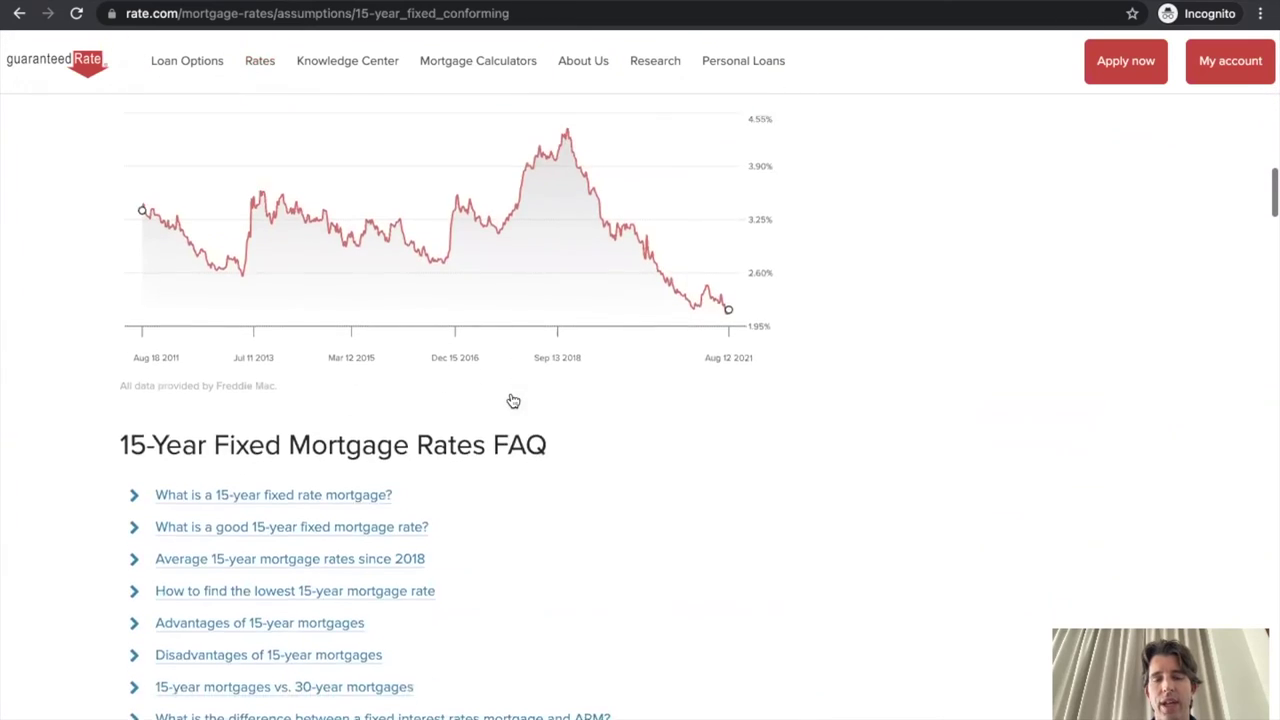
{"action": "scroll", "coordinate": [512, 400], "scroll_direction": "down", "scroll_amount": 1}
{"action": "scroll", "coordinate": [512, 400], "scroll_direction": "down", "scroll_amount": 3}
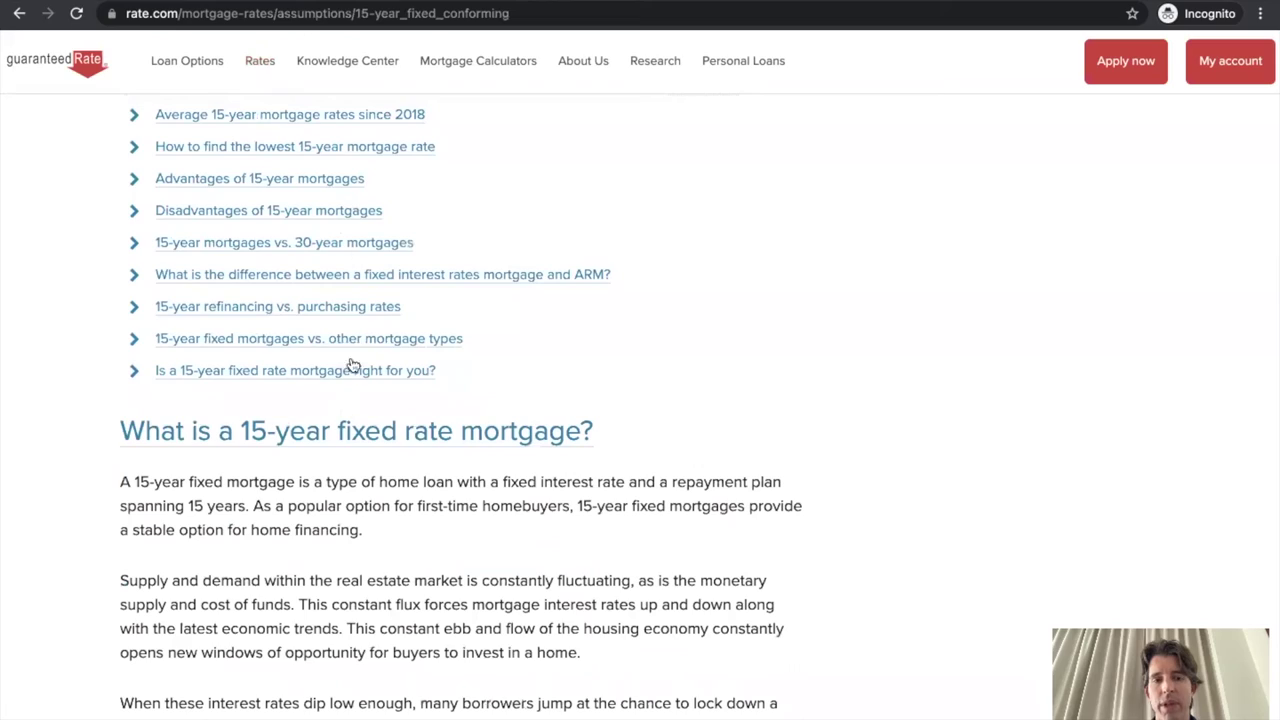
{"action": "scroll", "coordinate": [494, 366], "scroll_direction": "down", "scroll_amount": 1}
{"action": "scroll", "coordinate": [494, 366], "scroll_direction": "down", "scroll_amount": 5}
- Scroll back up and go to the Loan Options page
{"action": "scroll", "coordinate": [494, 366], "scroll_direction": "up", "scroll_amount": 2}
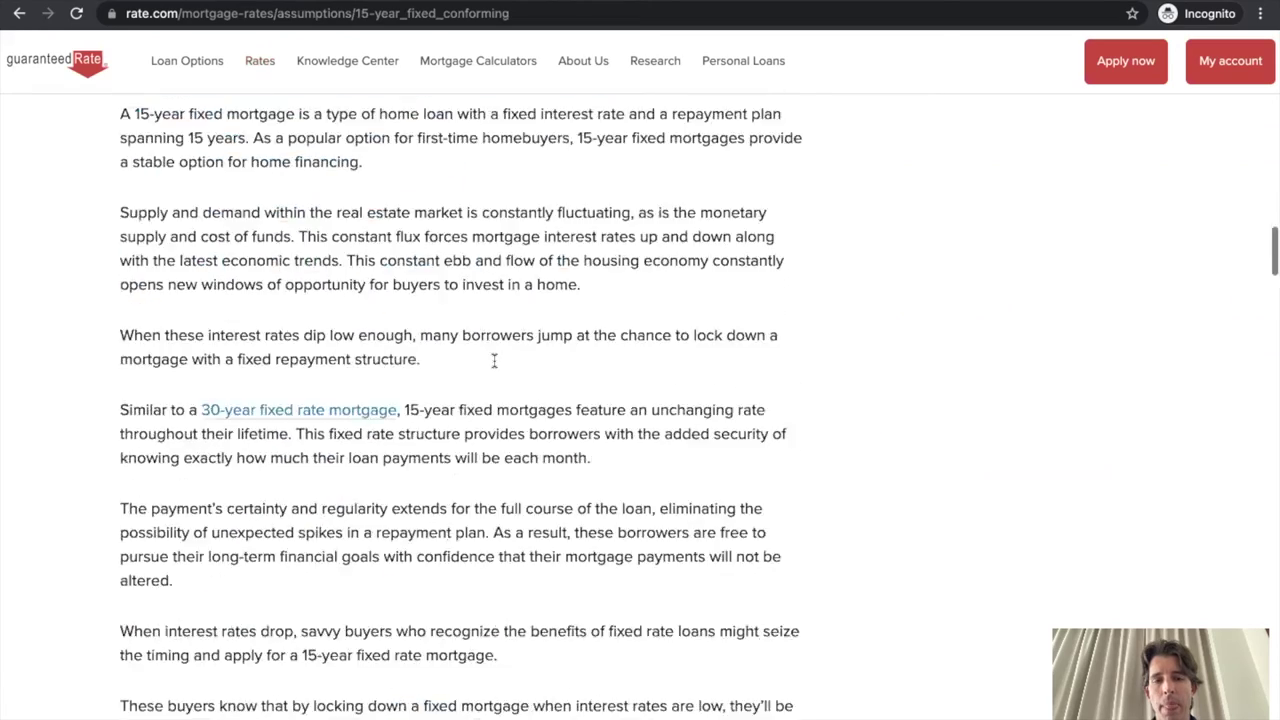
{"action": "scroll", "coordinate": [494, 360], "scroll_direction": "up", "scroll_amount": 20}
{"action": "scroll", "coordinate": [494, 366], "scroll_direction": "up", "scroll_amount": 5}
{"action": "scroll", "coordinate": [300, 230], "scroll_direction": "up", "scroll_amount": 2}
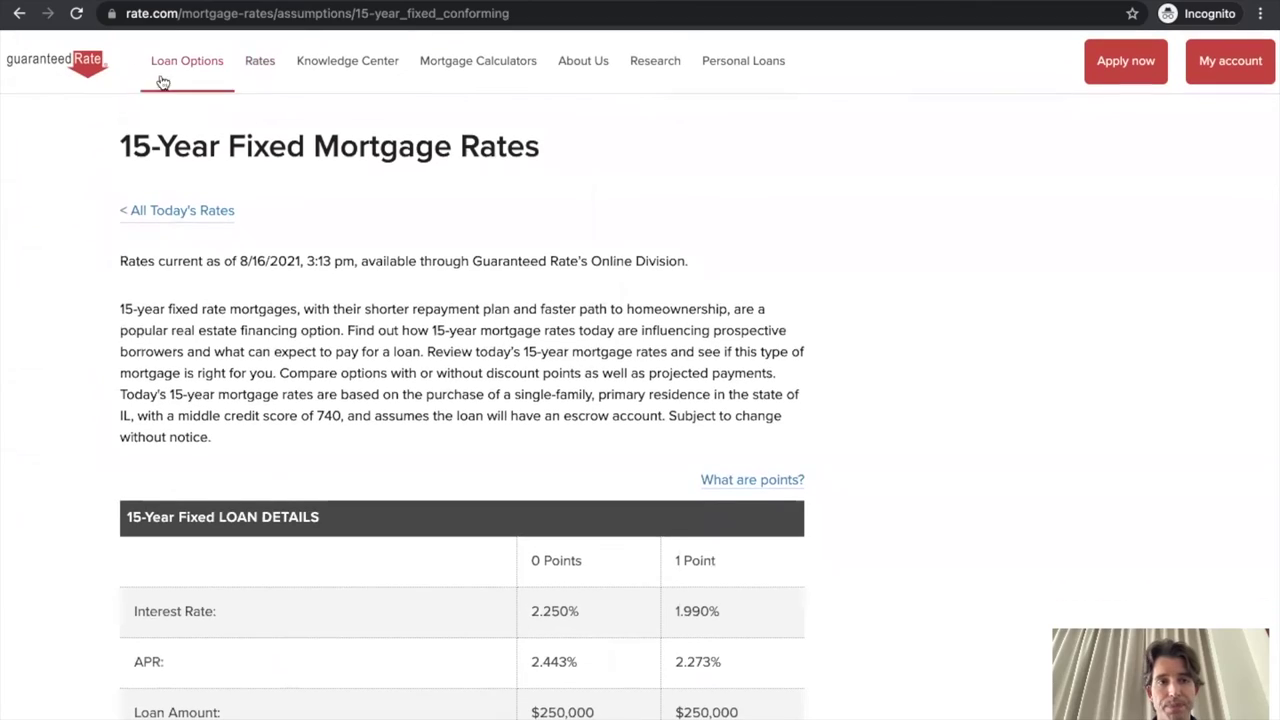
{"action": "left_click", "coordinate": [175, 73]}
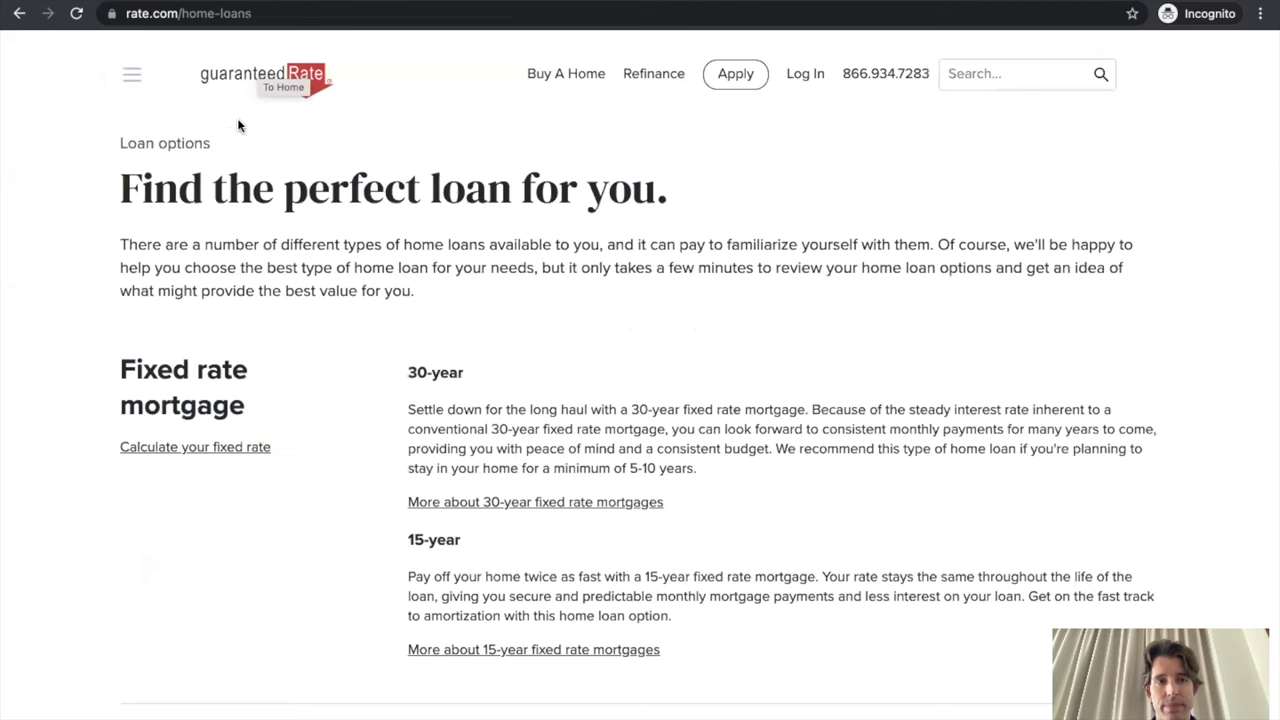
- Return to Mortgage Rates Today through the menu's Today's rates link to see the 0-point rates
{"action": "left_click", "coordinate": [128, 80]}
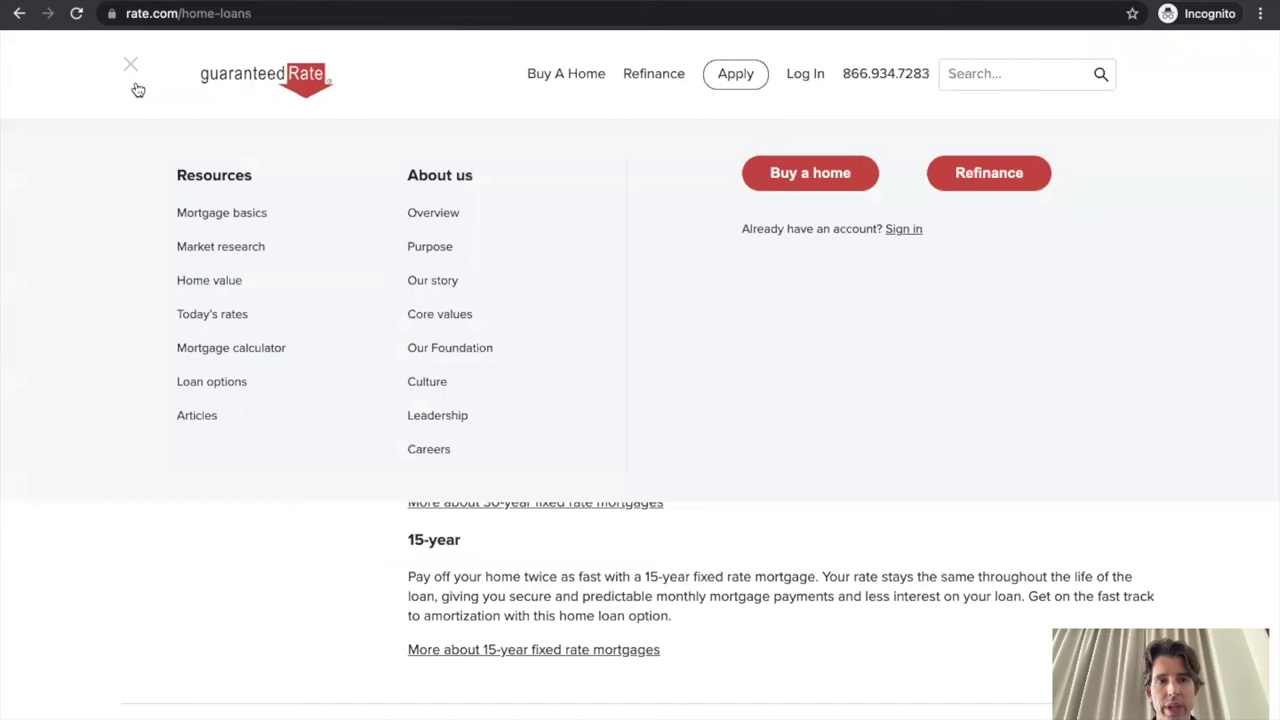
{"action": "left_click", "coordinate": [219, 318]}
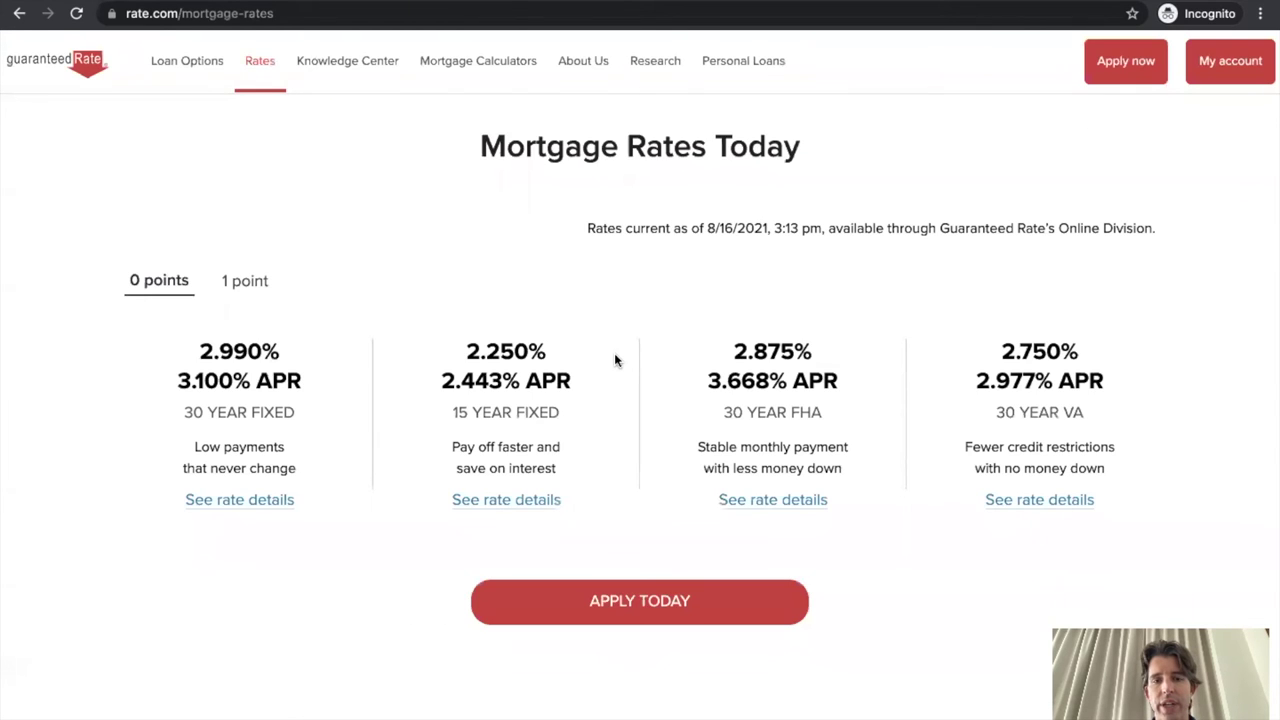
{"action": "scroll", "coordinate": [614, 360], "scroll_direction": "down", "scroll_amount": 1}
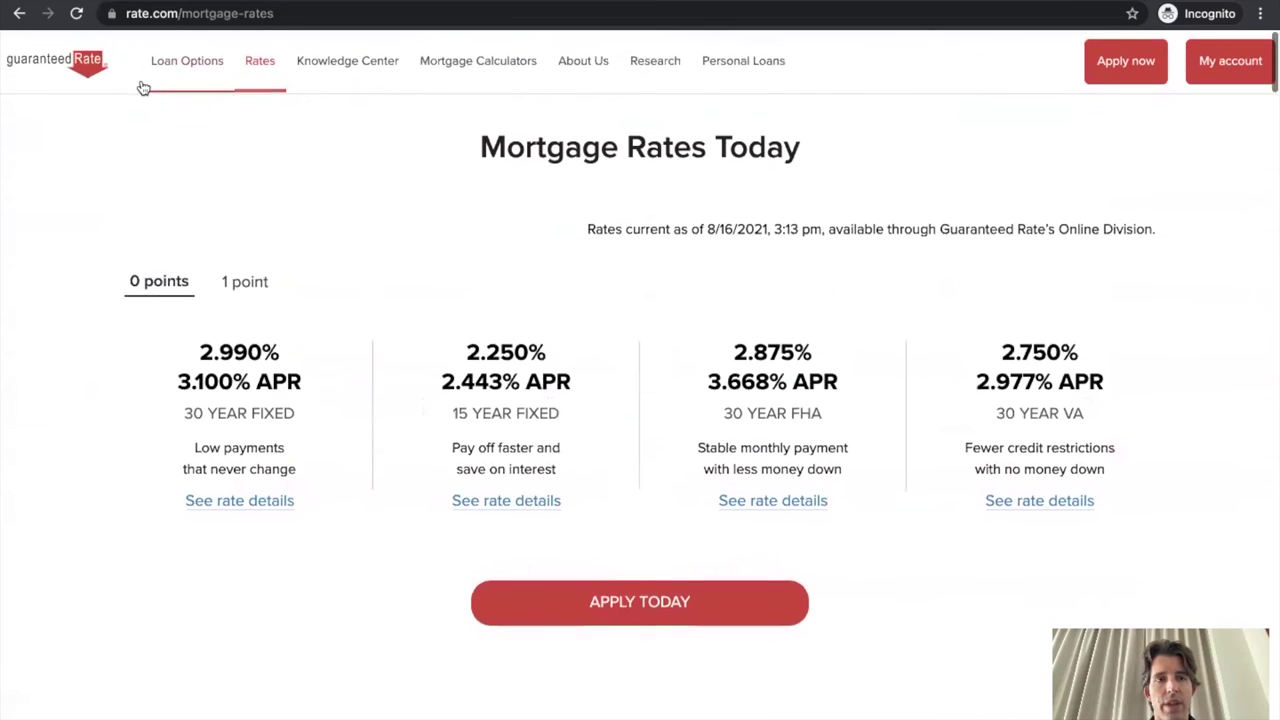
- Go from the homepage through the menu to the Mortgage Calculator and scroll through it
{"action": "left_click", "coordinate": [37, 62]}
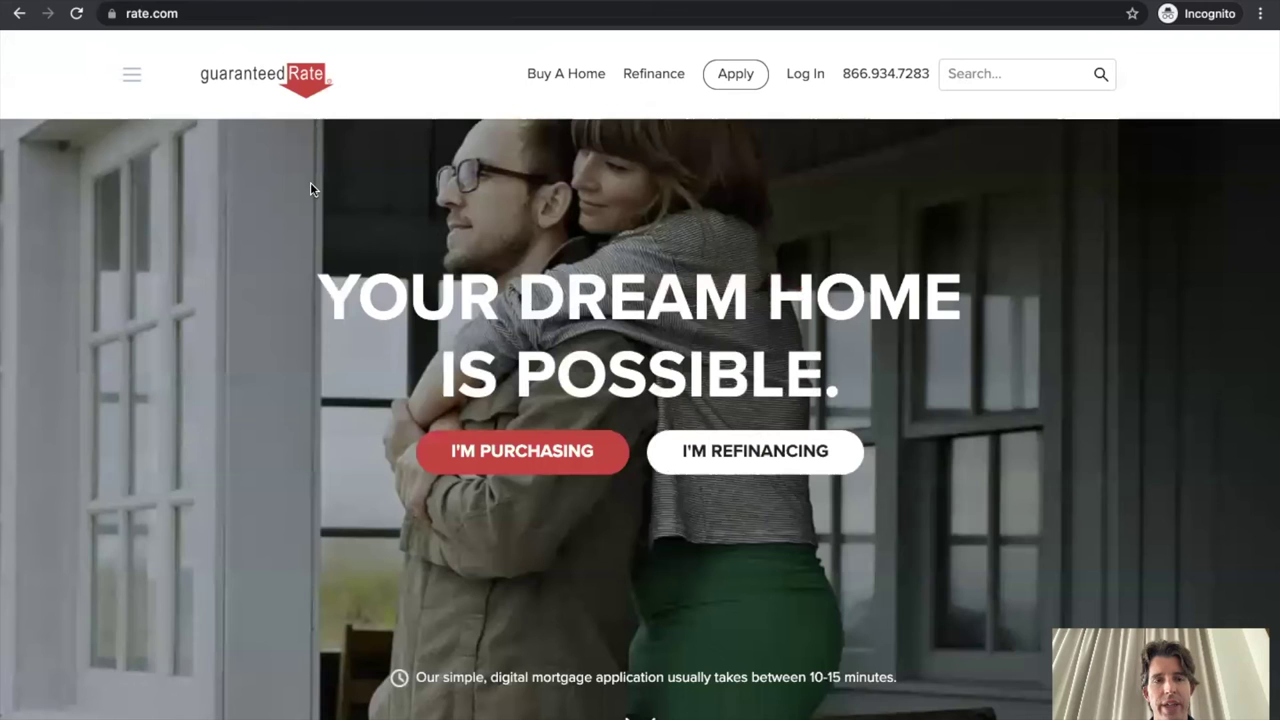
{"action": "left_click", "coordinate": [131, 78]}
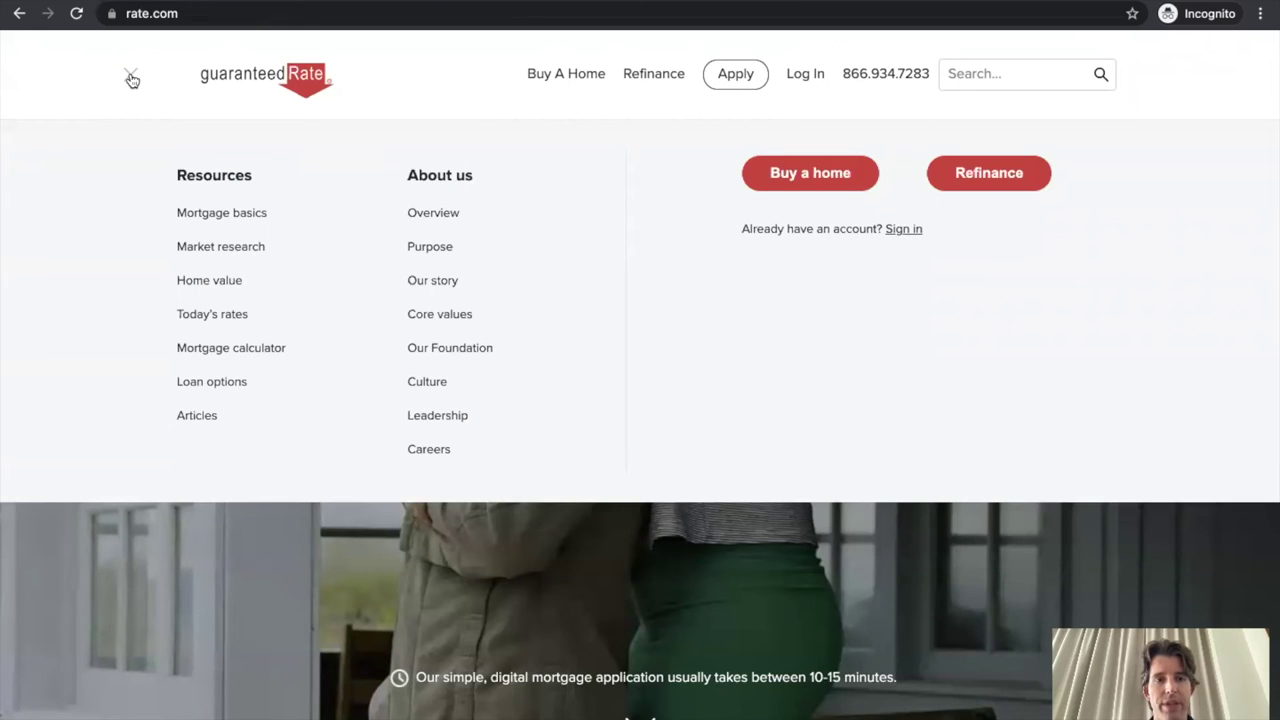
{"action": "left_click", "coordinate": [216, 349]}
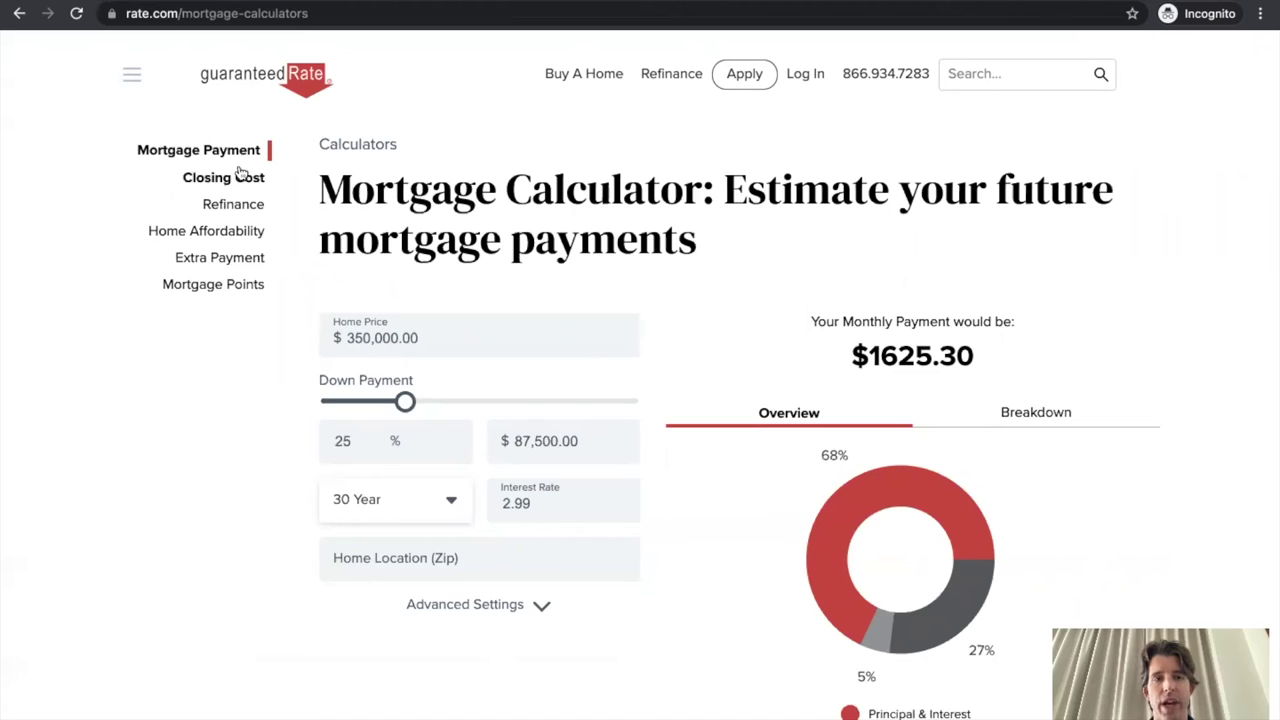
{"action": "scroll", "coordinate": [434, 221], "scroll_direction": "down", "scroll_amount": 2}
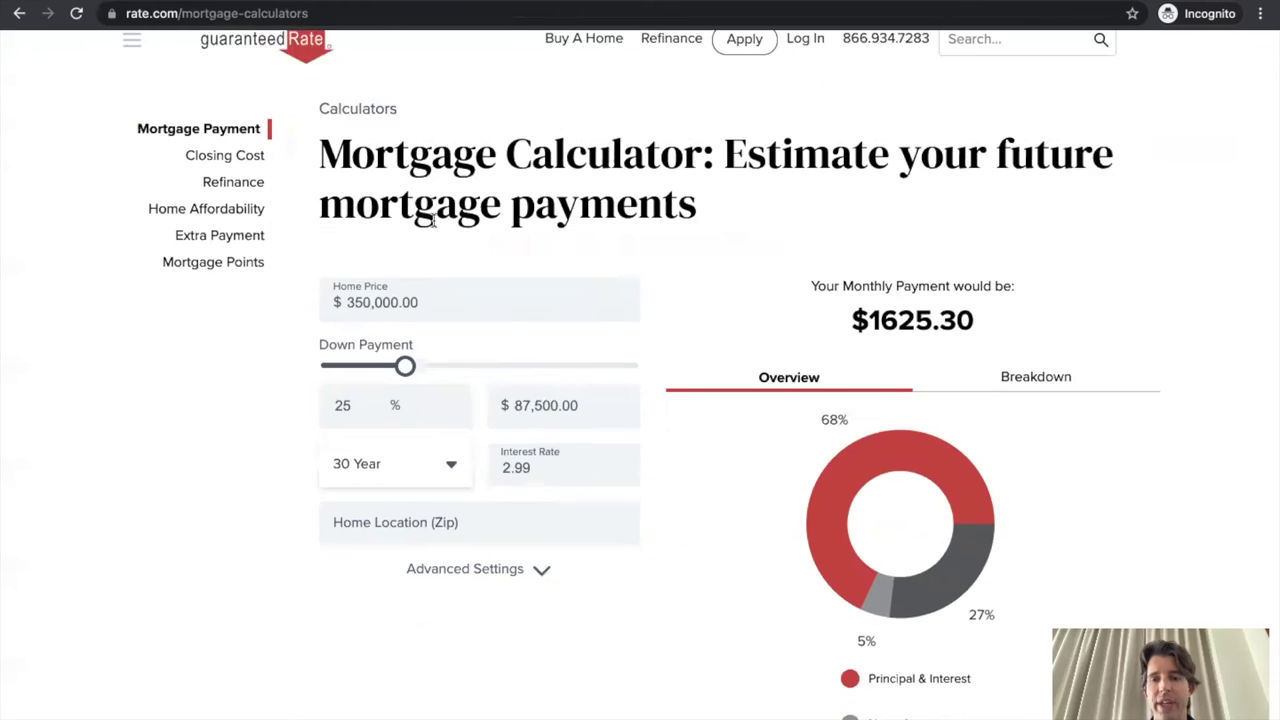
{"action": "scroll", "coordinate": [434, 221], "scroll_direction": "down", "scroll_amount": 1}
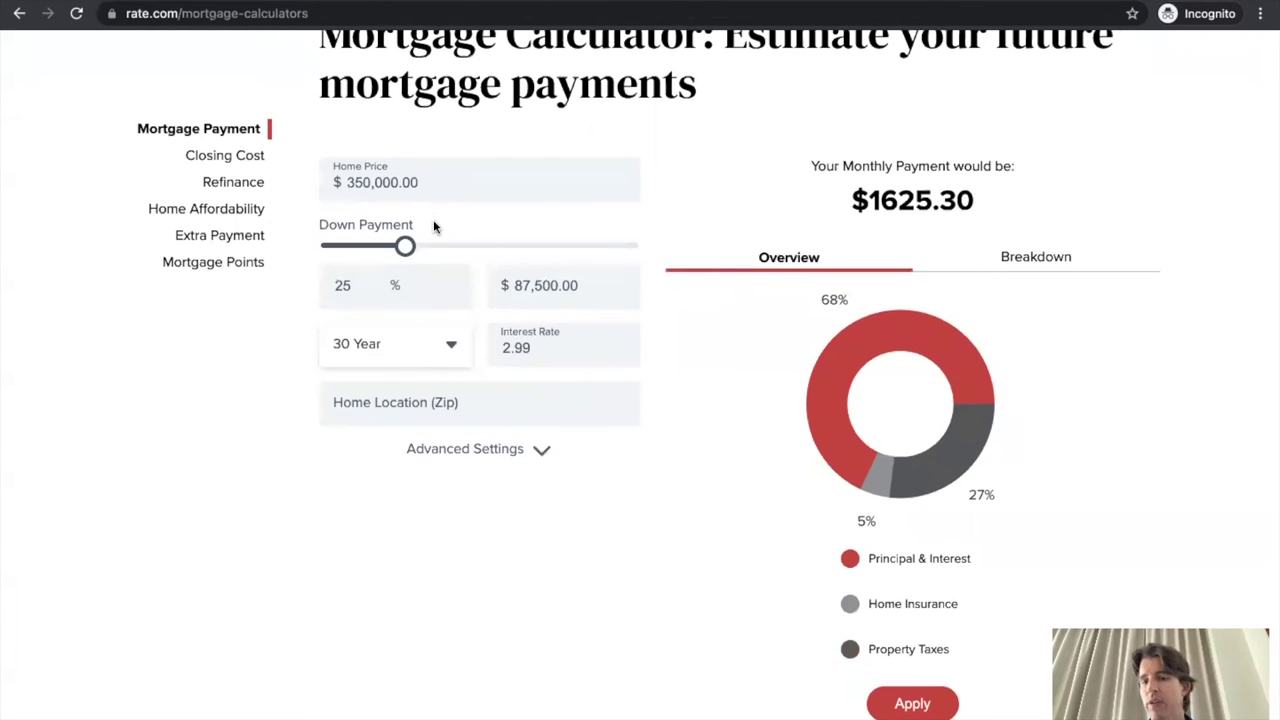
{"action": "scroll", "coordinate": [434, 226], "scroll_direction": "up", "scroll_amount": 3}
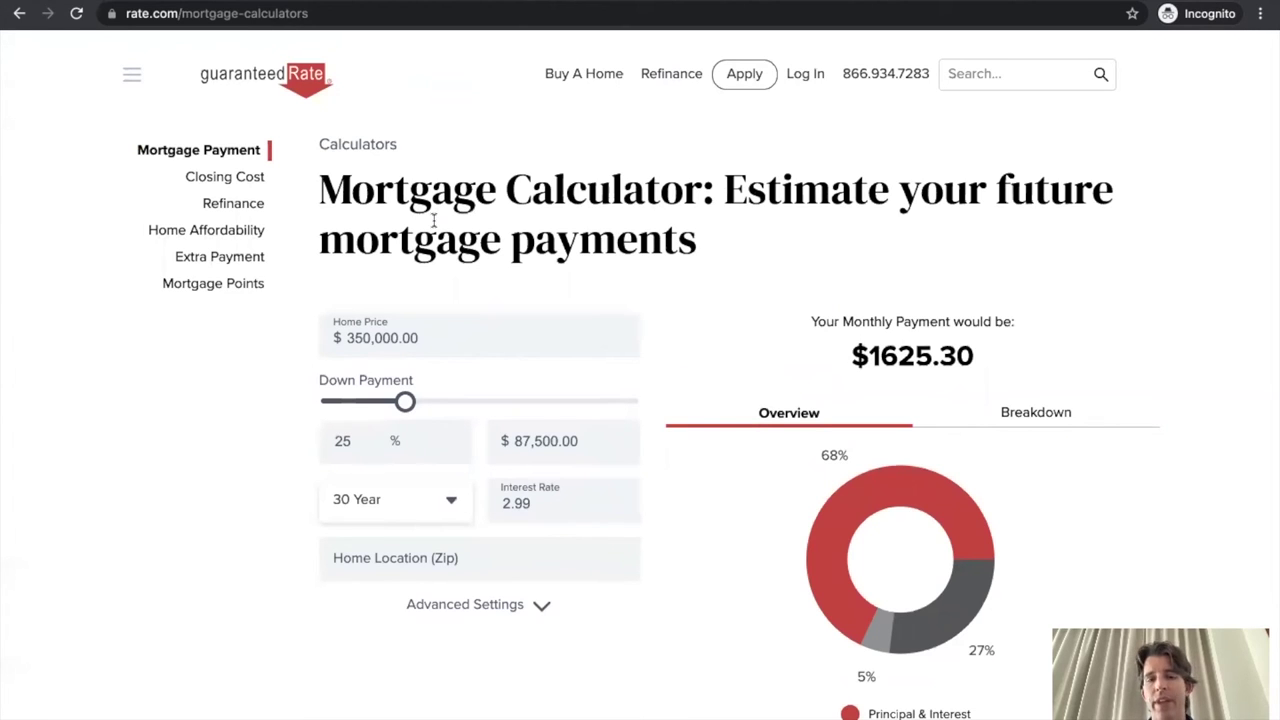
{"action": "scroll", "coordinate": [434, 221], "scroll_direction": "down", "scroll_amount": 1}
- Inspect the calculator's 2.99% interest rate and zip code fields
{"action": "left_click_drag", "start_coordinate": [535, 455], "coordinate": [495, 453]}
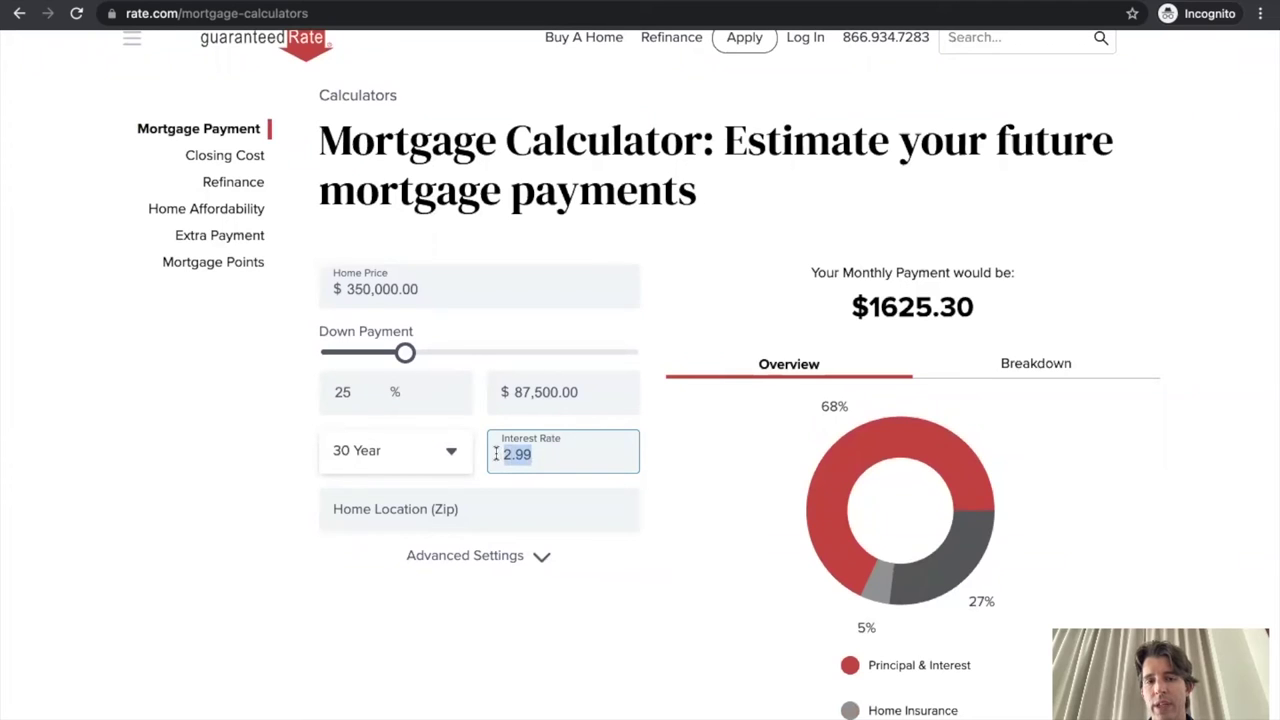
{"action": "left_click", "coordinate": [538, 459]}
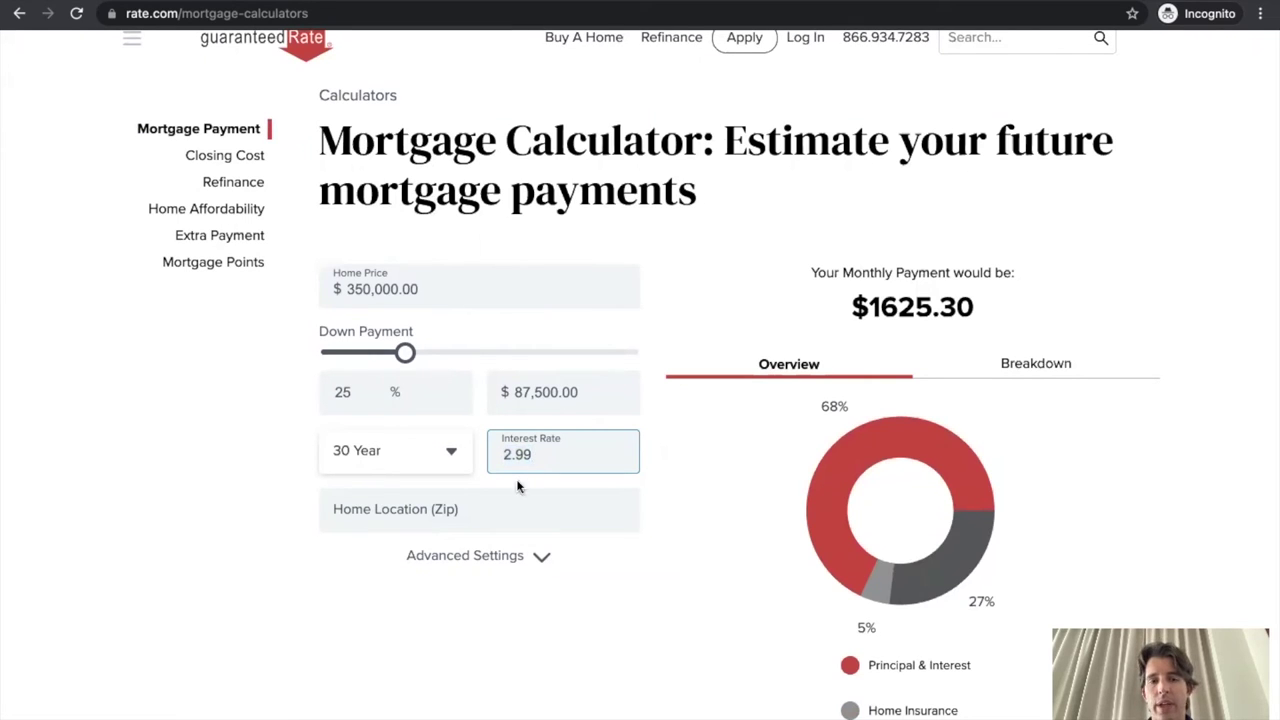
{"action": "left_click", "coordinate": [487, 507]}
{"action": "left_click", "coordinate": [538, 462]}
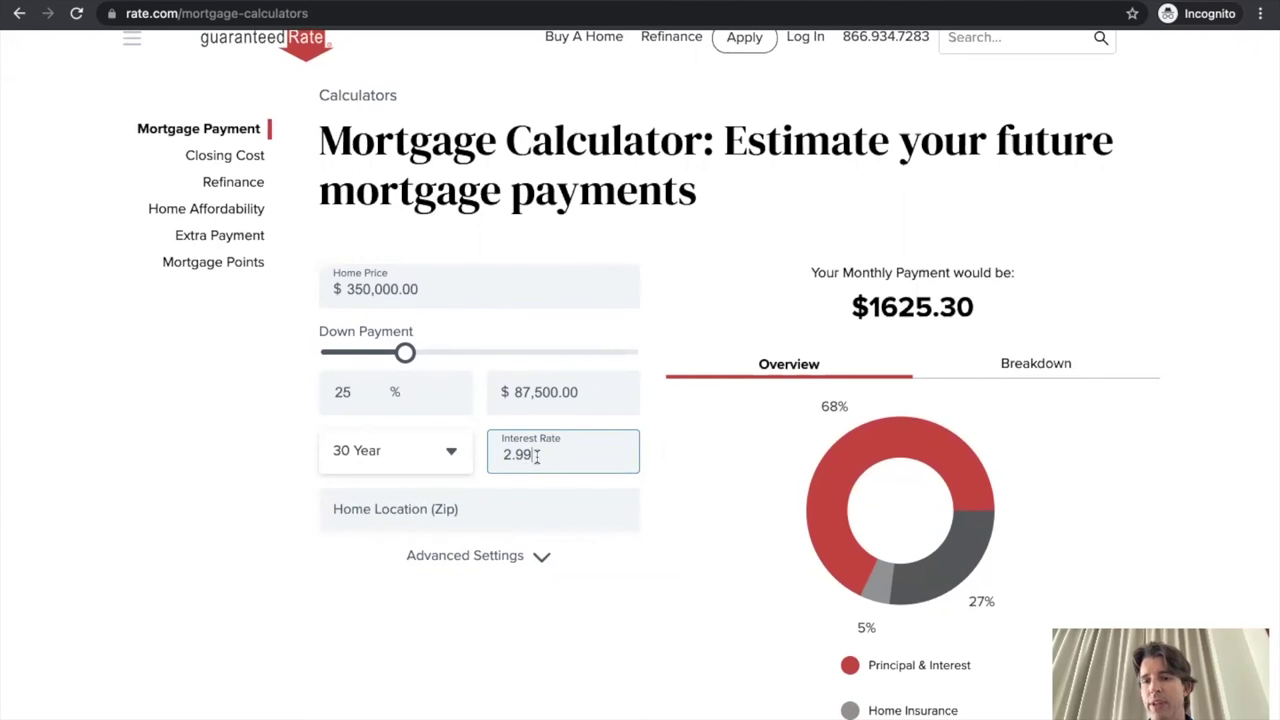
{"action": "scroll", "coordinate": [536, 456], "scroll_direction": "down", "scroll_amount": 5}
{"action": "scroll", "coordinate": [536, 456], "scroll_direction": "up", "scroll_amount": 5}
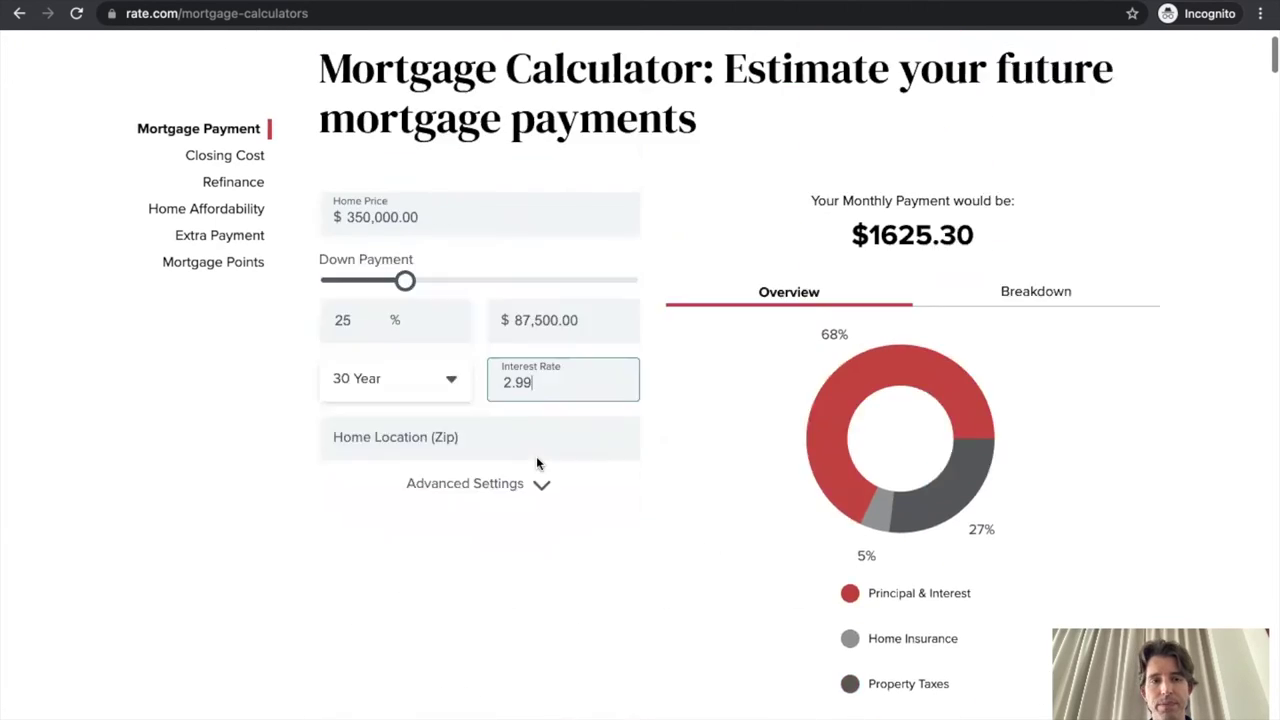
- Browse the Refinance calculator, then the Home Affordability calculator
{"action": "left_click", "coordinate": [242, 204]}
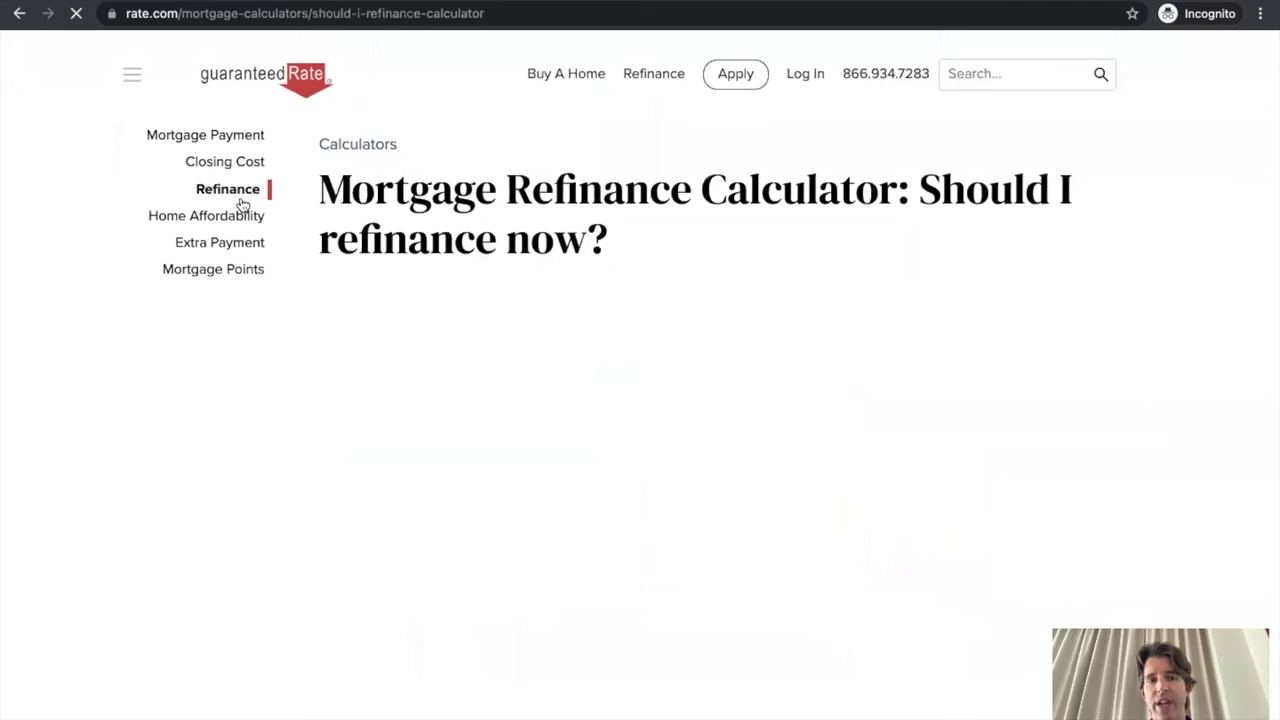
{"action": "scroll", "coordinate": [603, 306], "scroll_direction": "down", "scroll_amount": 3}
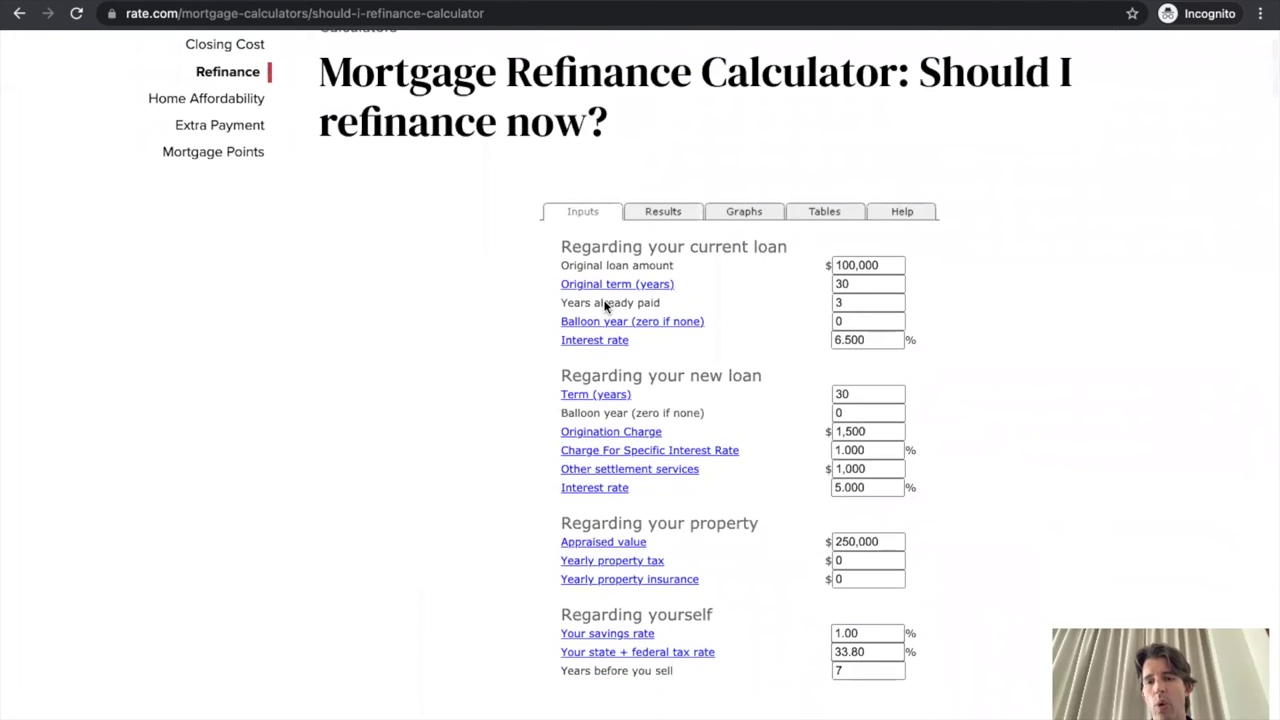
{"action": "scroll", "coordinate": [603, 306], "scroll_direction": "down", "scroll_amount": 1}
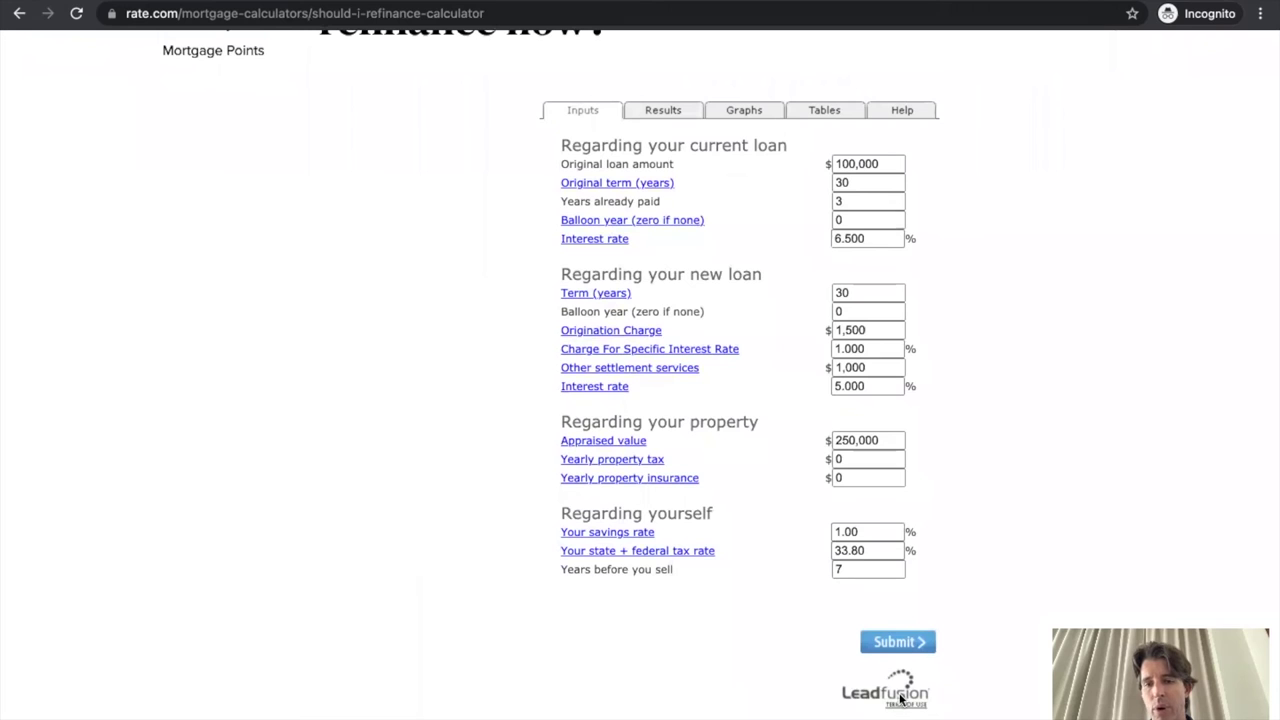
{"action": "scroll", "coordinate": [763, 381], "scroll_direction": "up", "scroll_amount": 3}
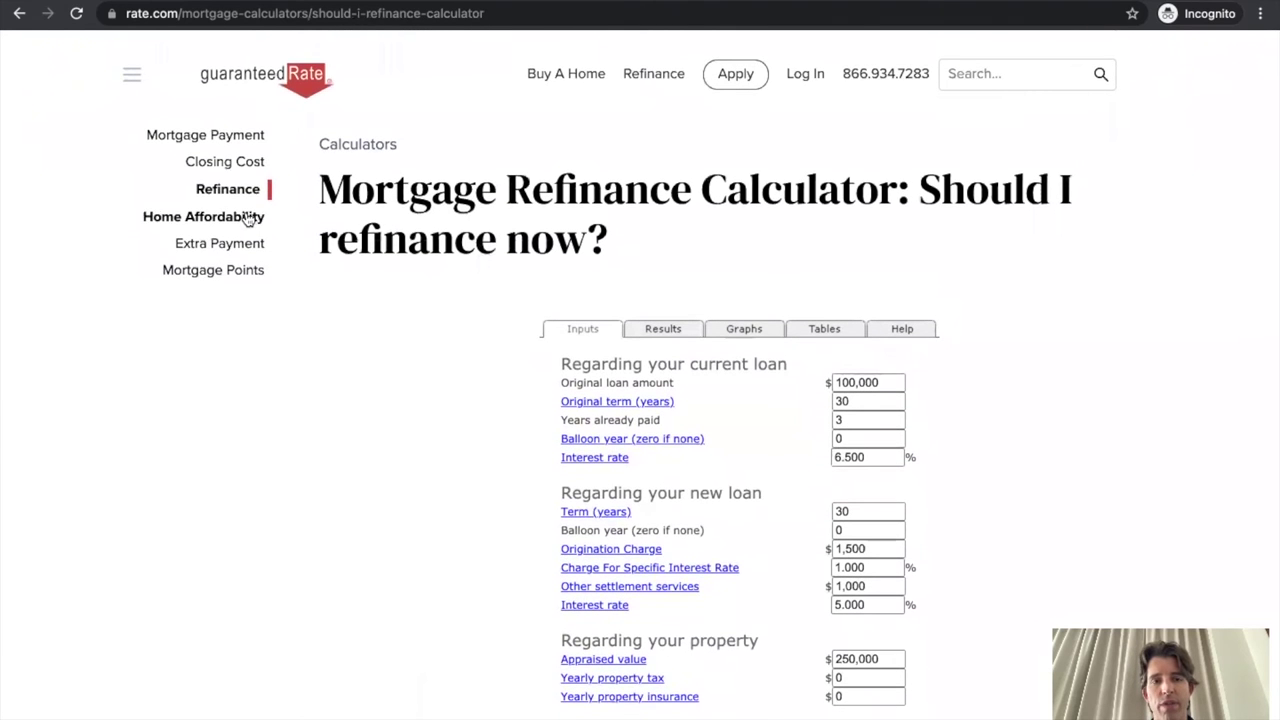
{"action": "left_click", "coordinate": [250, 217]}
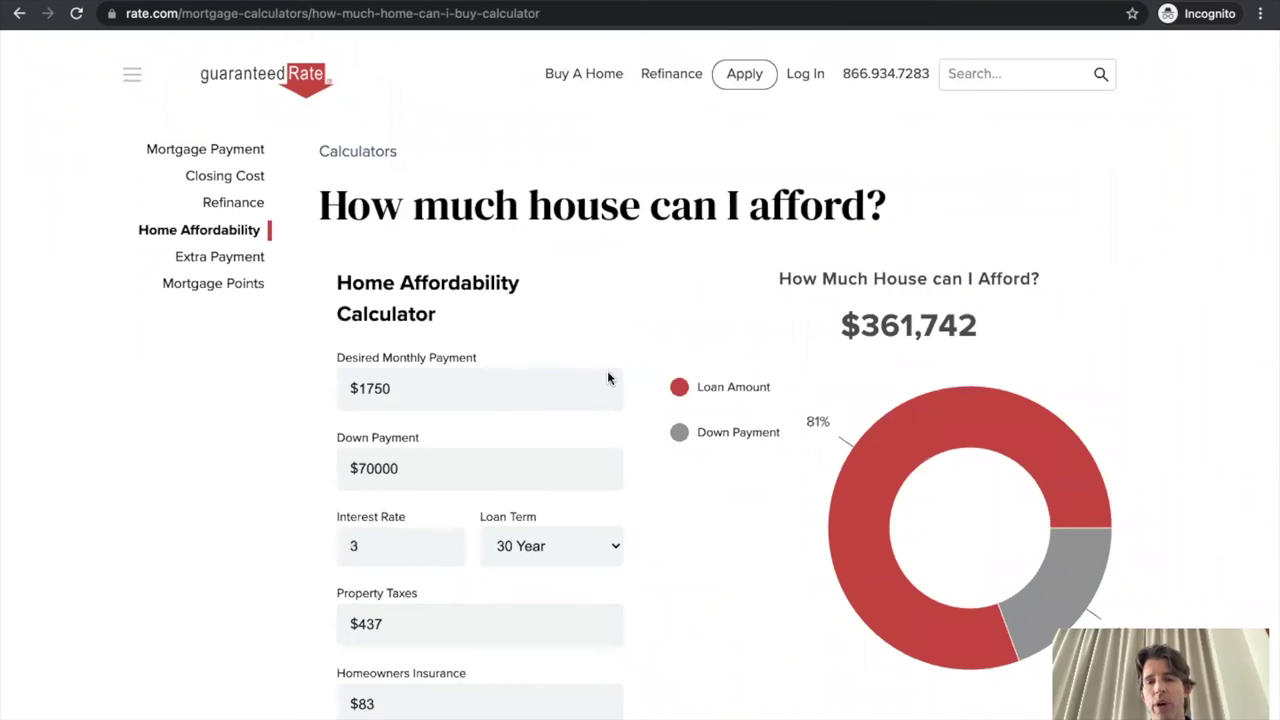
{"action": "scroll", "coordinate": [607, 370], "scroll_direction": "down", "scroll_amount": 1}
{"action": "scroll", "coordinate": [607, 370], "scroll_direction": "down", "scroll_amount": 4}
{"action": "scroll", "coordinate": [607, 370], "scroll_direction": "down", "scroll_amount": 1}
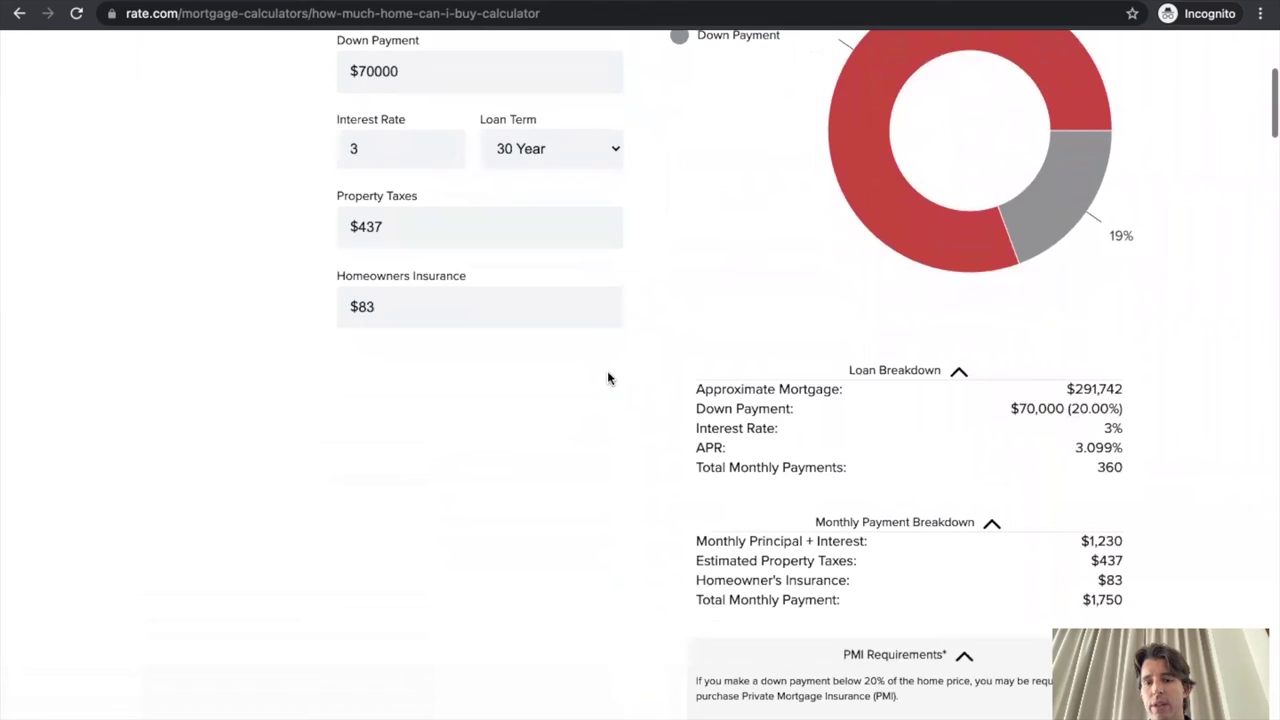
{"action": "scroll", "coordinate": [607, 370], "scroll_direction": "down", "scroll_amount": 2}
{"action": "scroll", "coordinate": [607, 378], "scroll_direction": "up", "scroll_amount": 10}
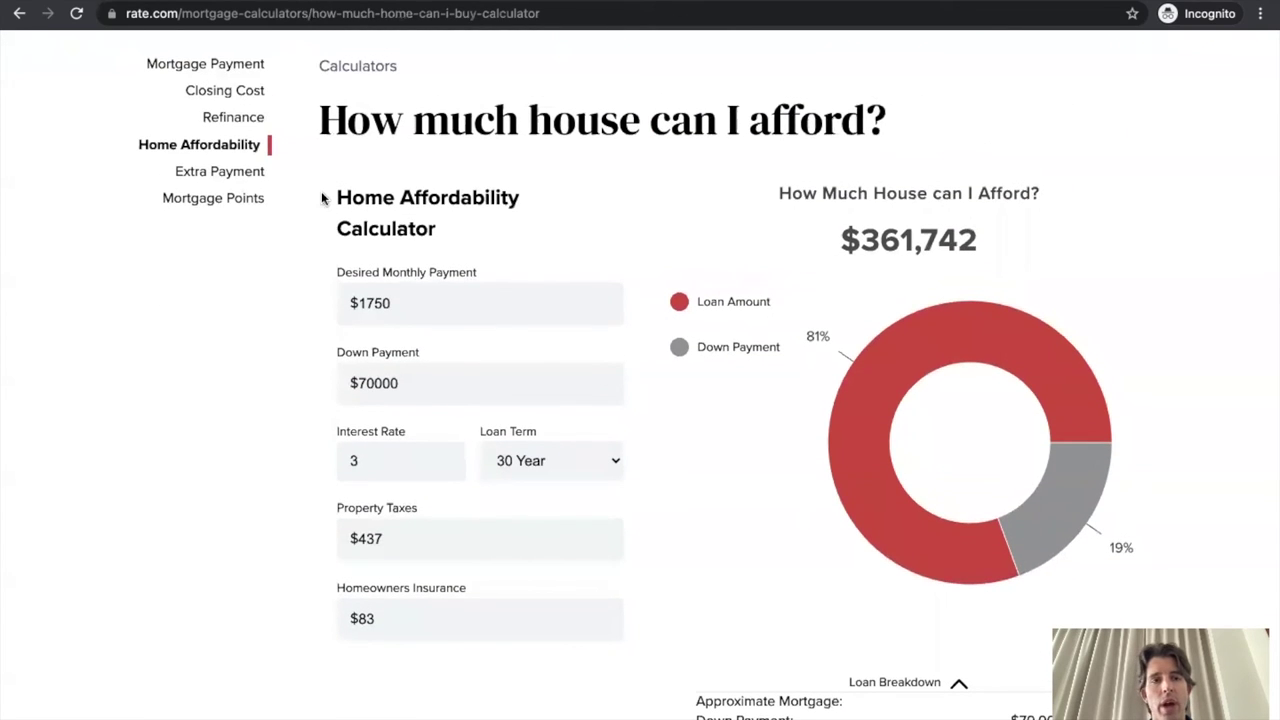
- Visit the Mortgage Payment calculator, then return to Home Affordability showing $361,742 for $1750 monthly
{"action": "left_click", "coordinate": [198, 67]}
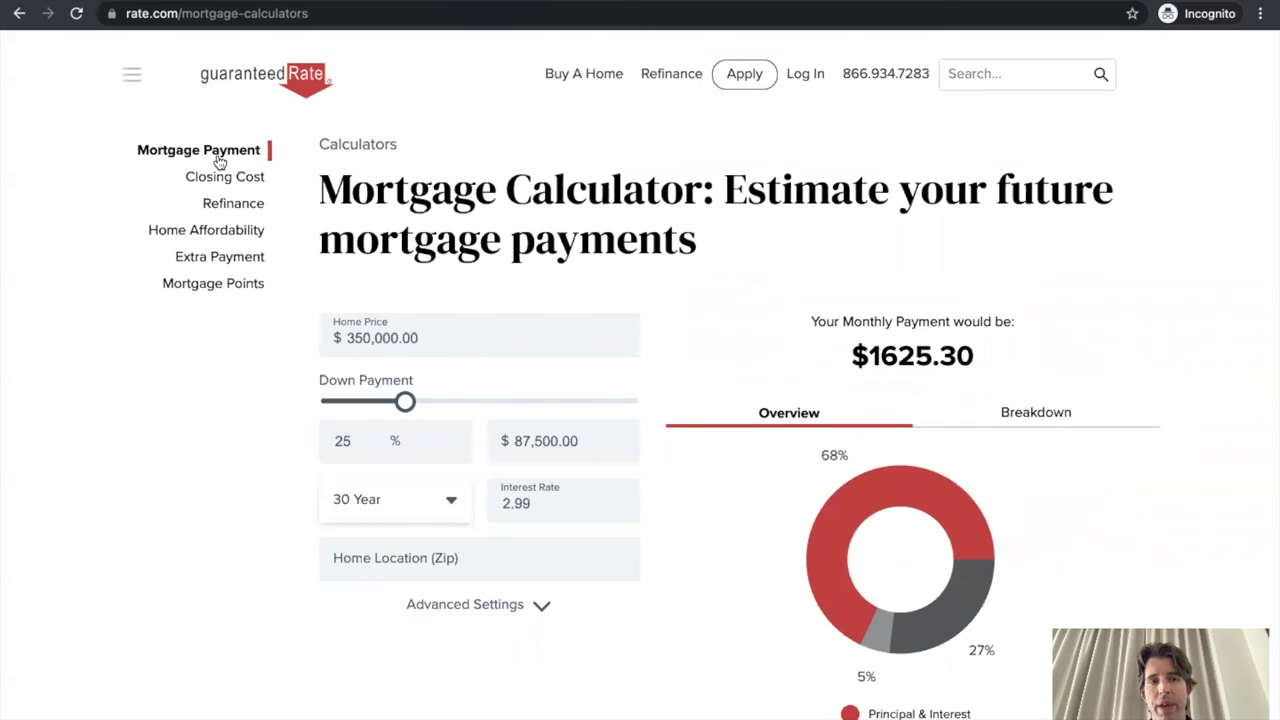
{"action": "left_click", "coordinate": [221, 233]}
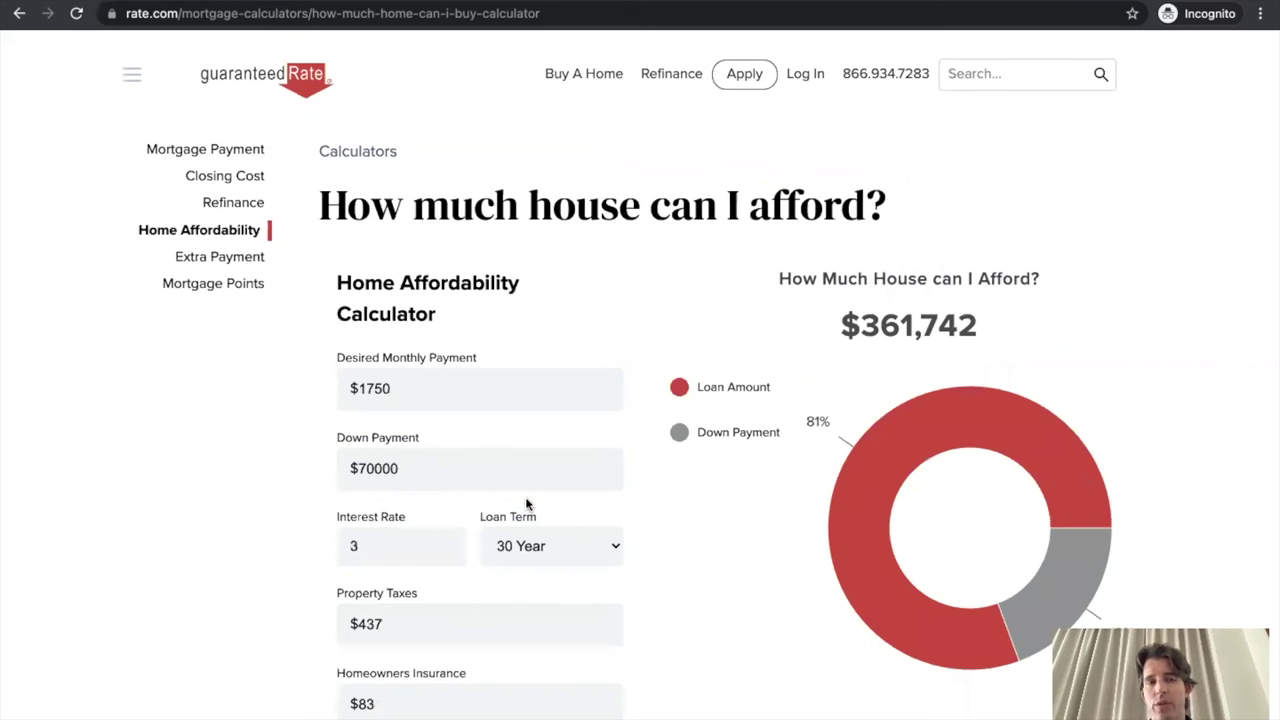
{"action": "scroll", "coordinate": [527, 505], "scroll_direction": "down", "scroll_amount": 3}
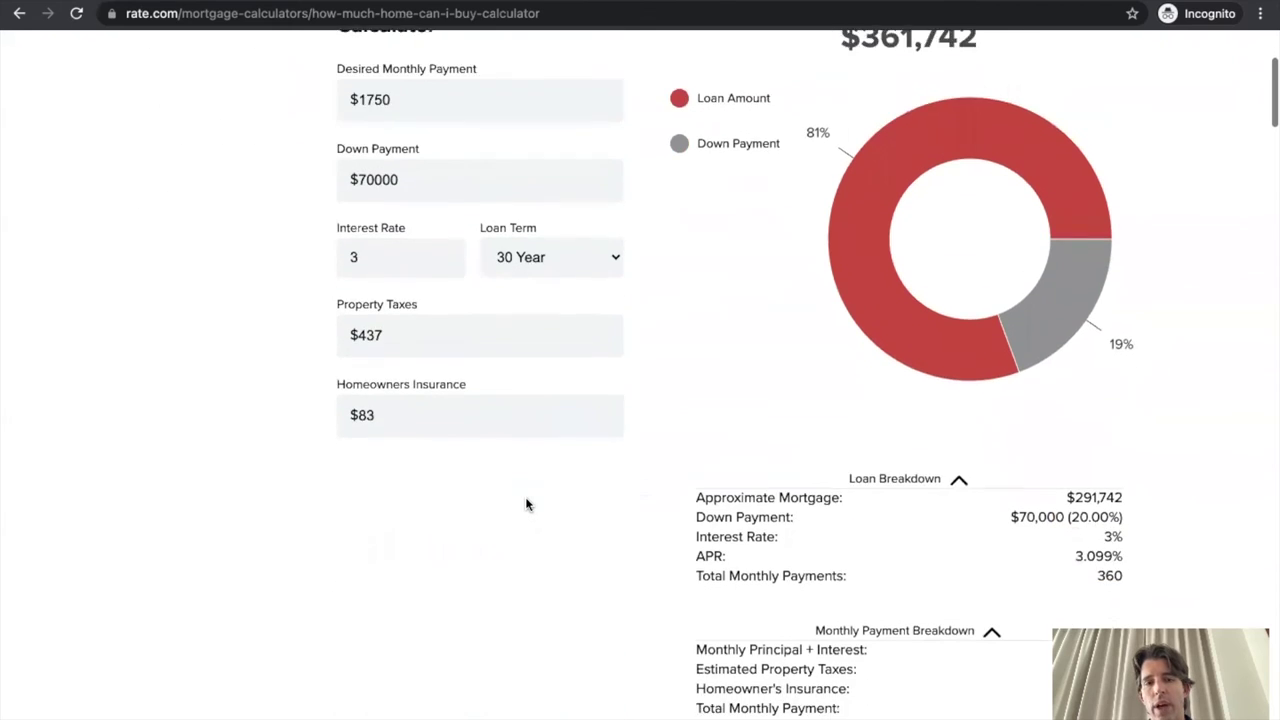
{"action": "scroll", "coordinate": [527, 505], "scroll_direction": "up", "scroll_amount": 3}
{"action": "scroll", "coordinate": [527, 505], "scroll_direction": "up", "scroll_amount": 1}
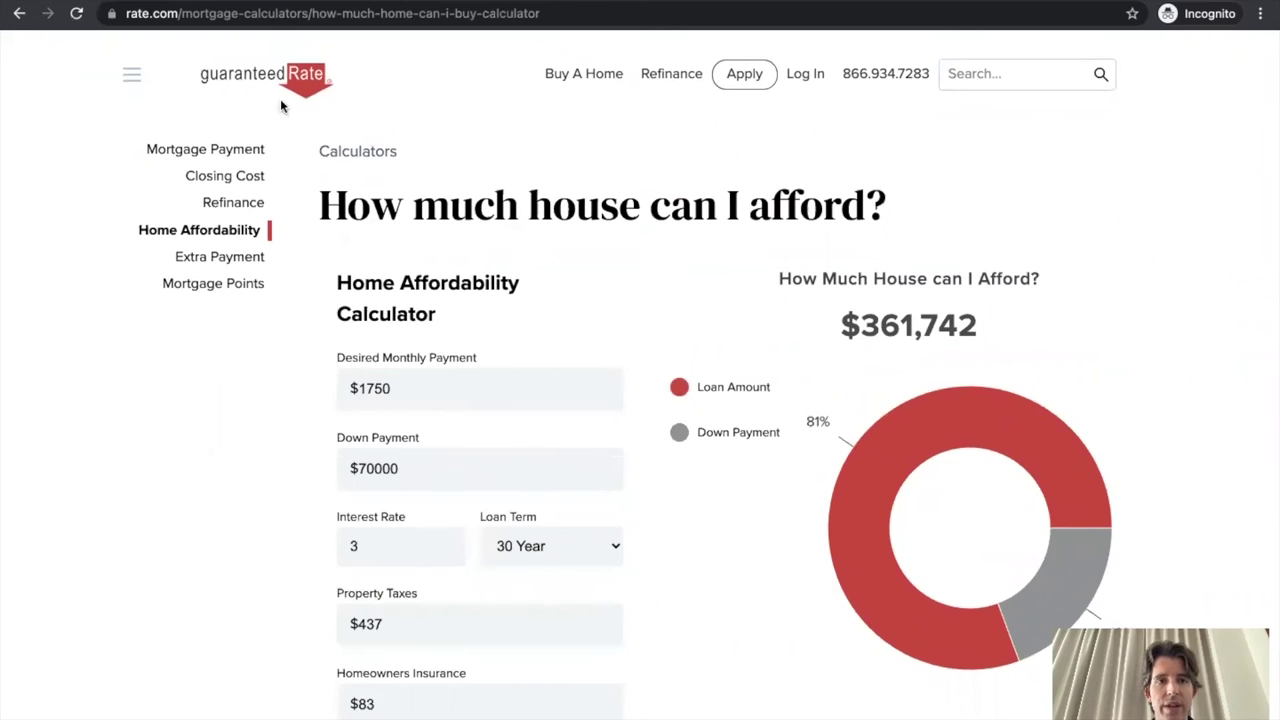
- Open the Home Valuation page from the menu and click into its empty address field
{"action": "left_click", "coordinate": [131, 78]}
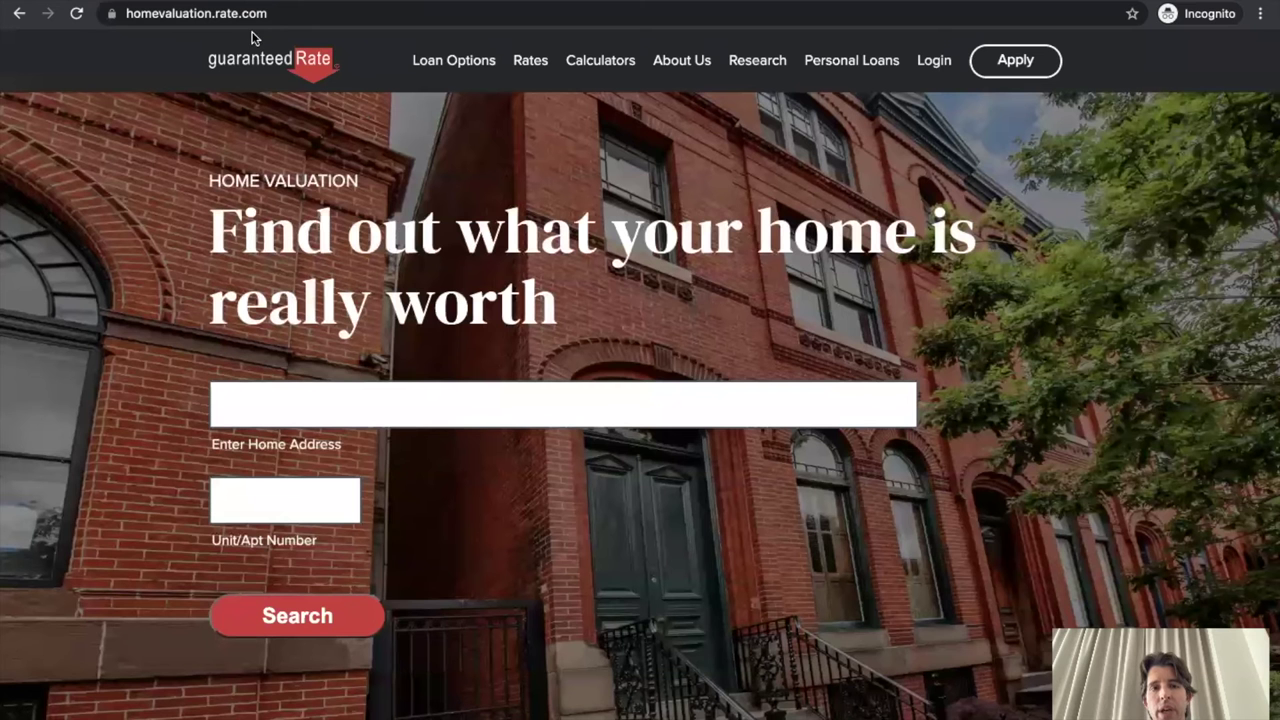
{"action": "left_click", "coordinate": [402, 410]}
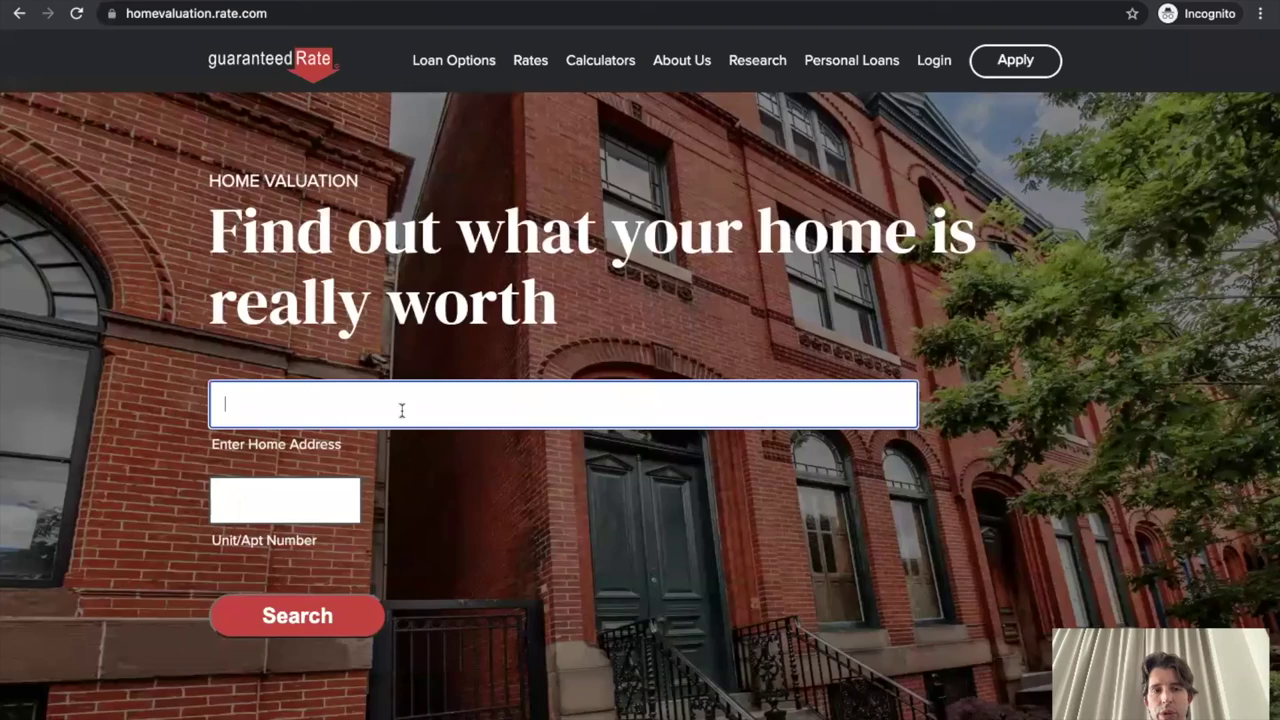
{"action": "scroll", "coordinate": [401, 410], "scroll_direction": "down", "scroll_amount": 4}
{"action": "scroll", "coordinate": [401, 410], "scroll_direction": "up", "scroll_amount": 4}
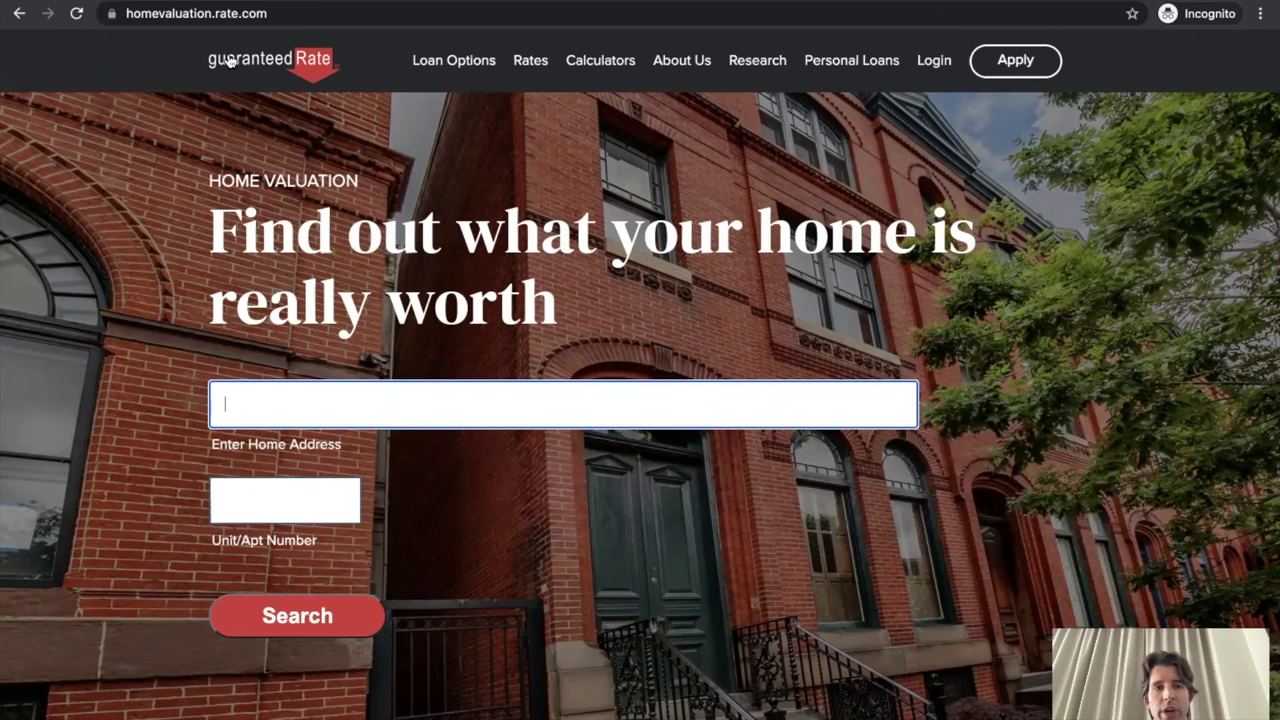
{"action": "left_click", "coordinate": [215, 14]}
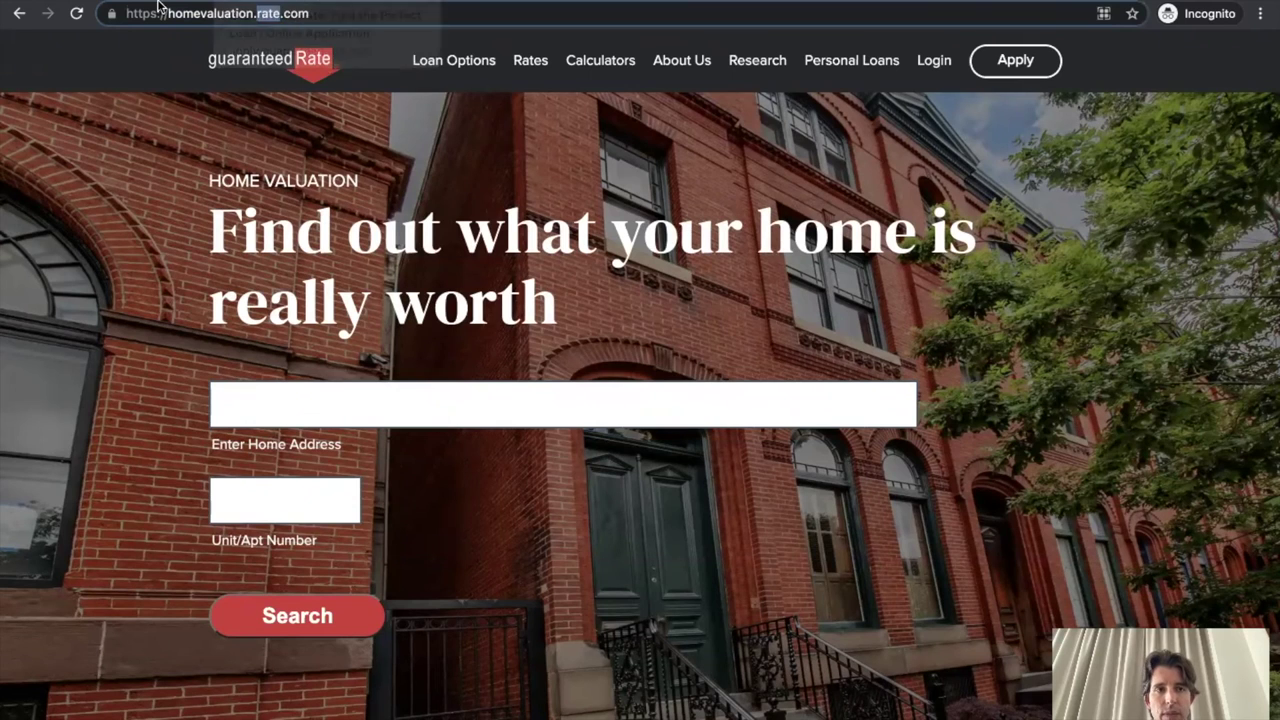
- Start a loan application: Buy a Home, still shopping, not working with anyone, then Next
{"action": "left_click", "coordinate": [271, 63]}
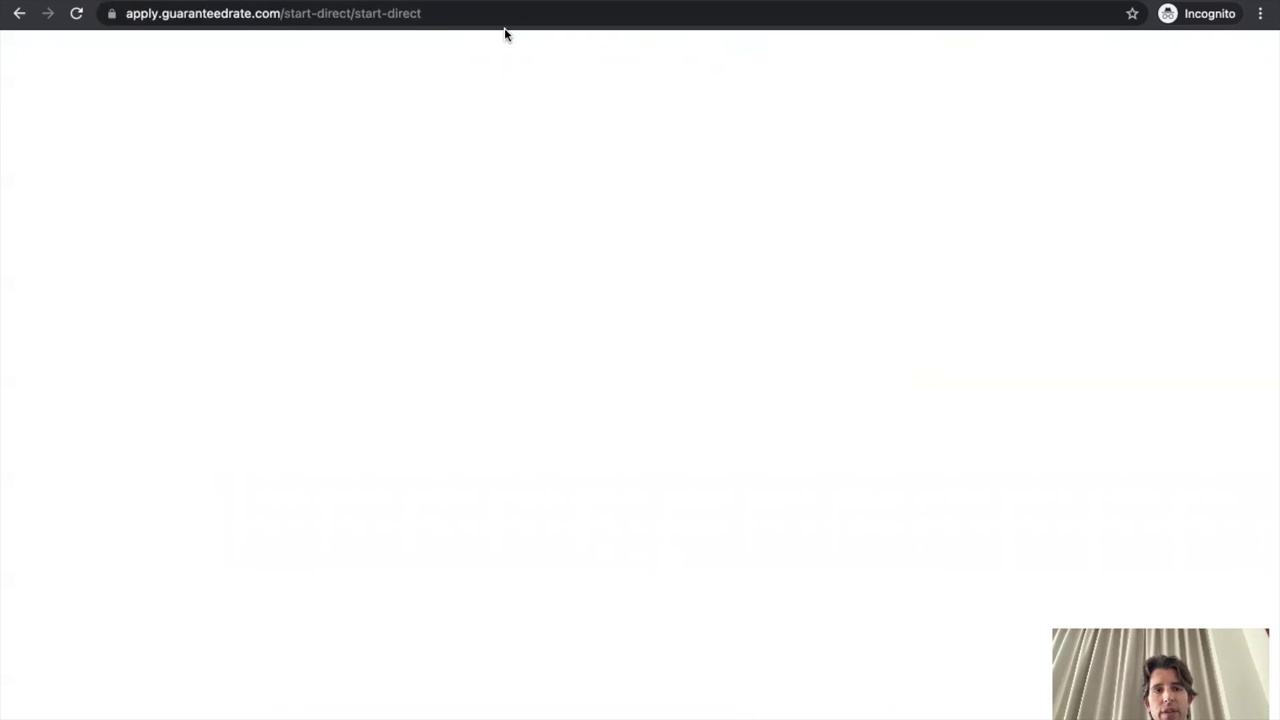
{"action": "left_click", "coordinate": [503, 11]}
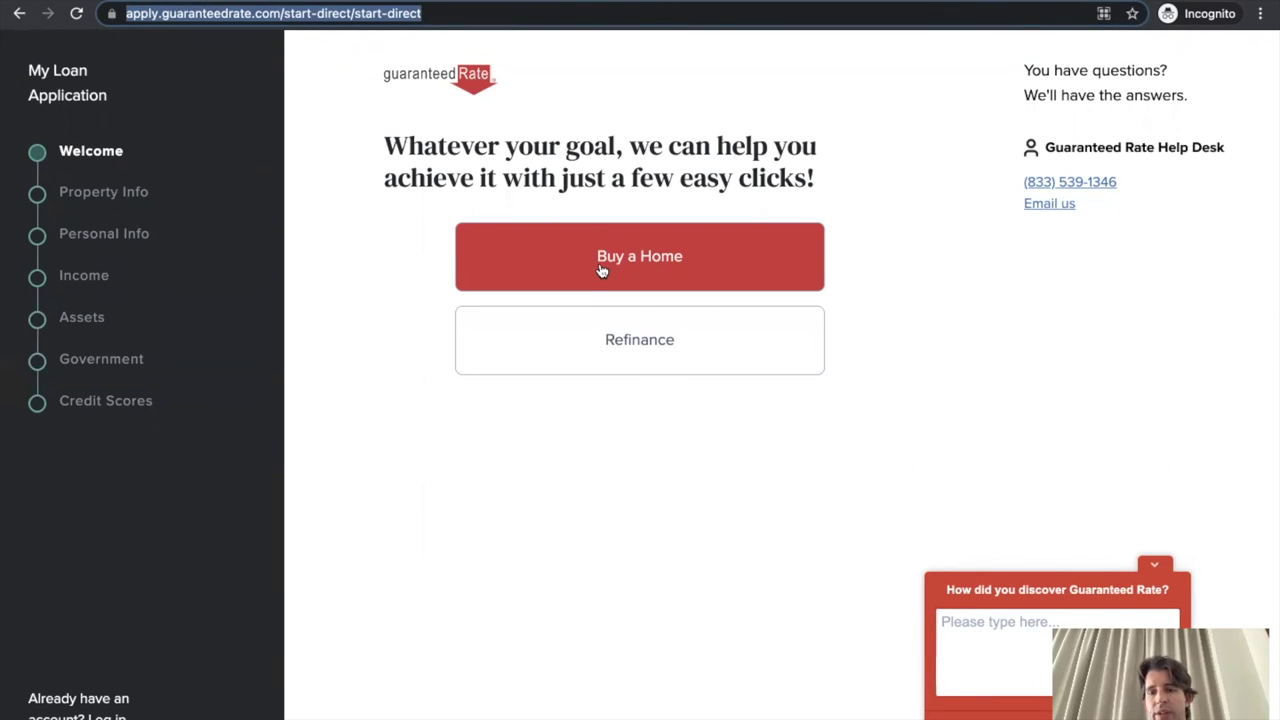
{"action": "left_click", "coordinate": [601, 262]}
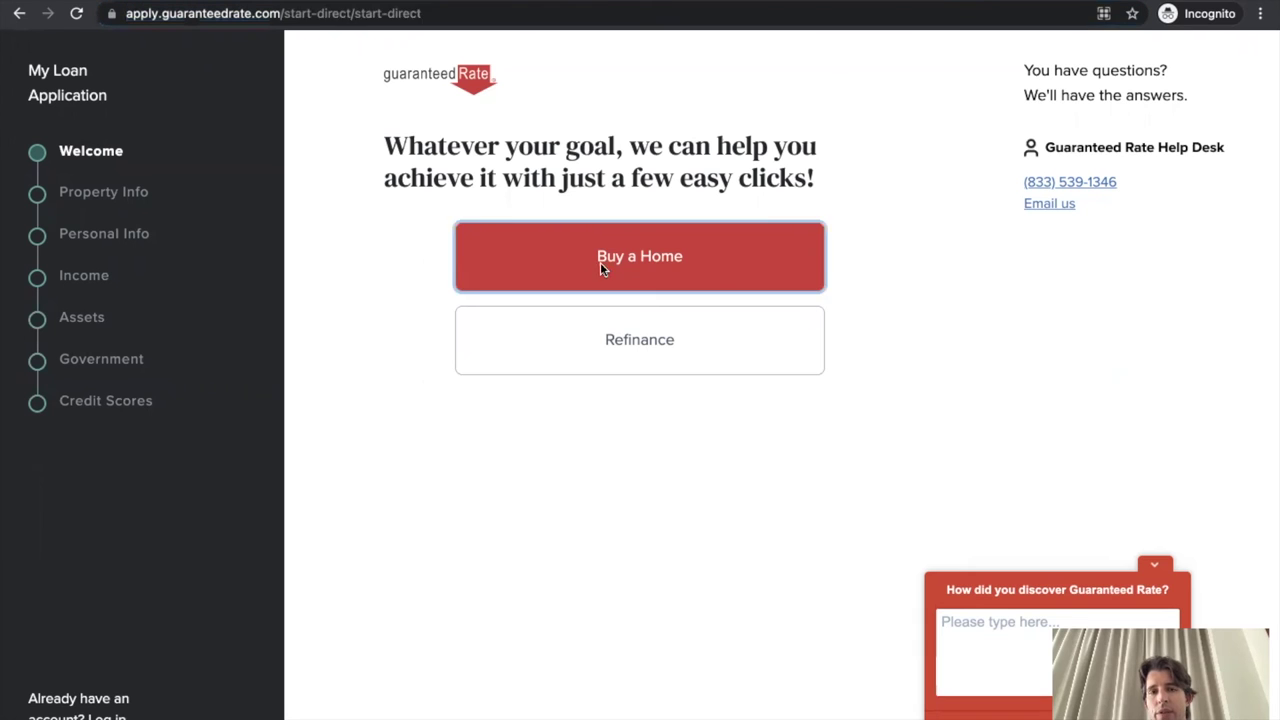
{"action": "left_click", "coordinate": [601, 270]}
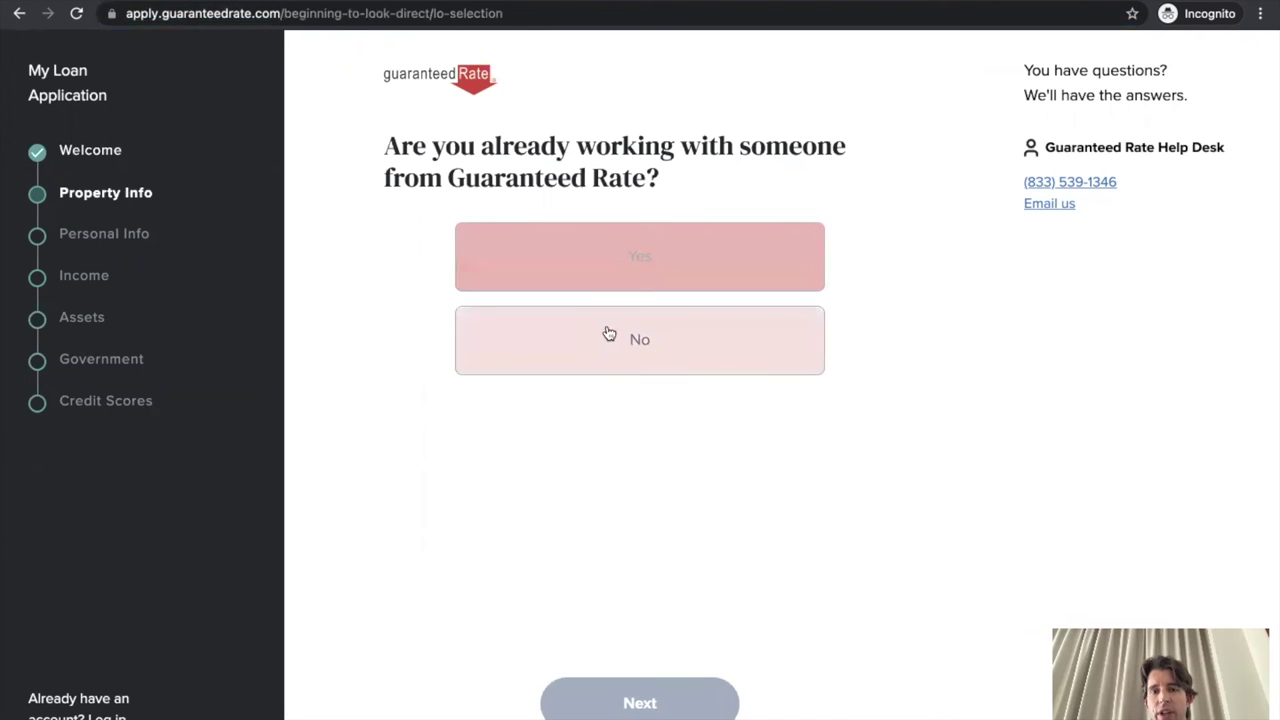
{"action": "left_click", "coordinate": [618, 340]}
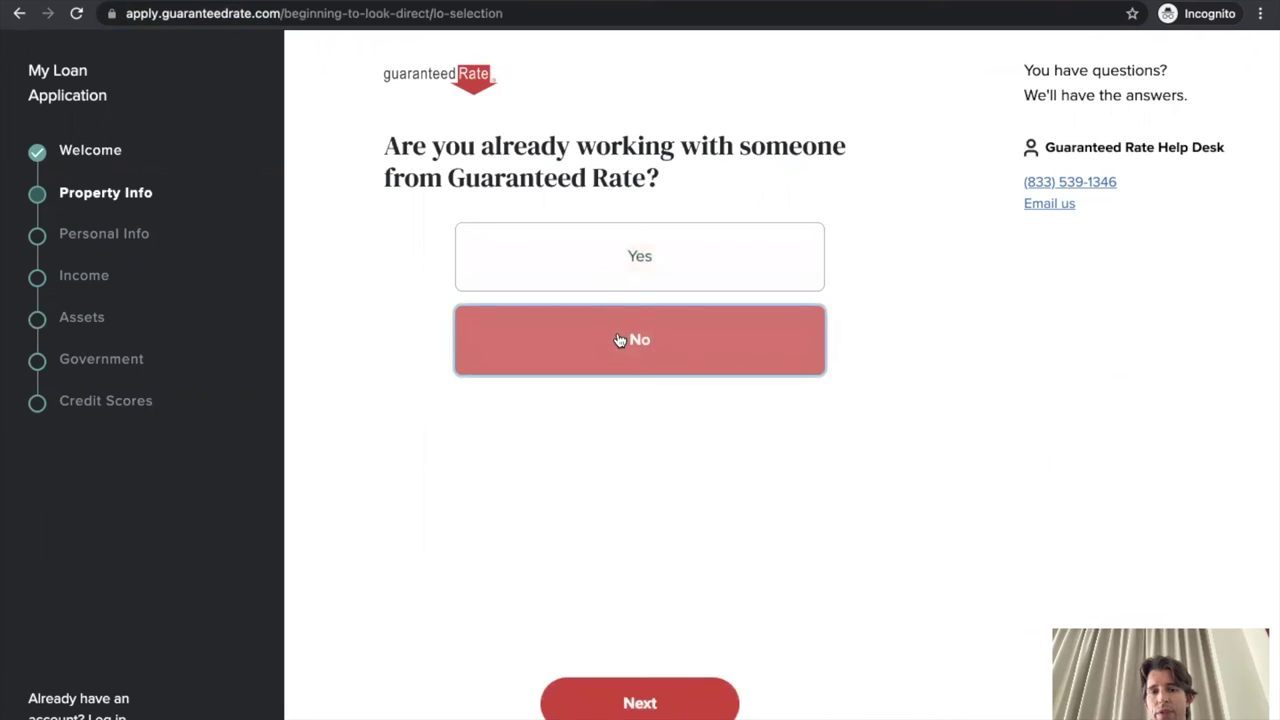
{"action": "left_click", "coordinate": [630, 690]}
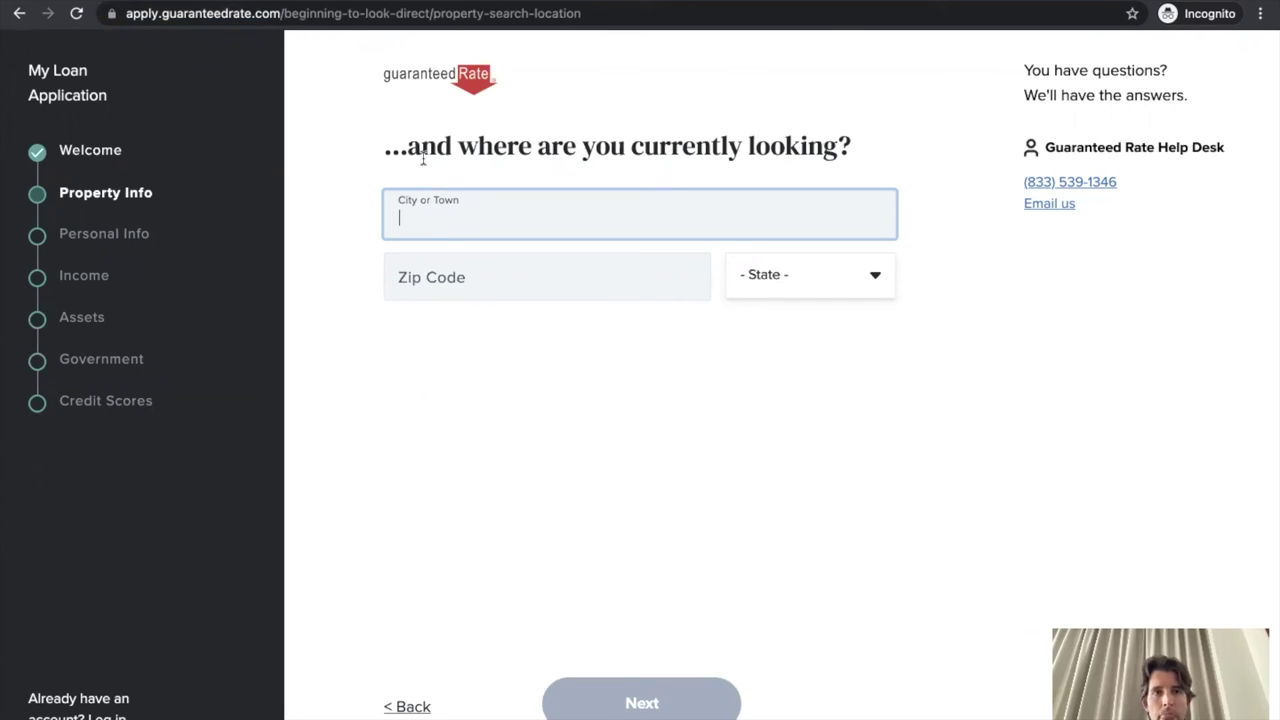
- Search Google for 'guaranteed' from the address bar
{"action": "left_click", "coordinate": [285, 16]}
{"action": "type", "text": "g"}
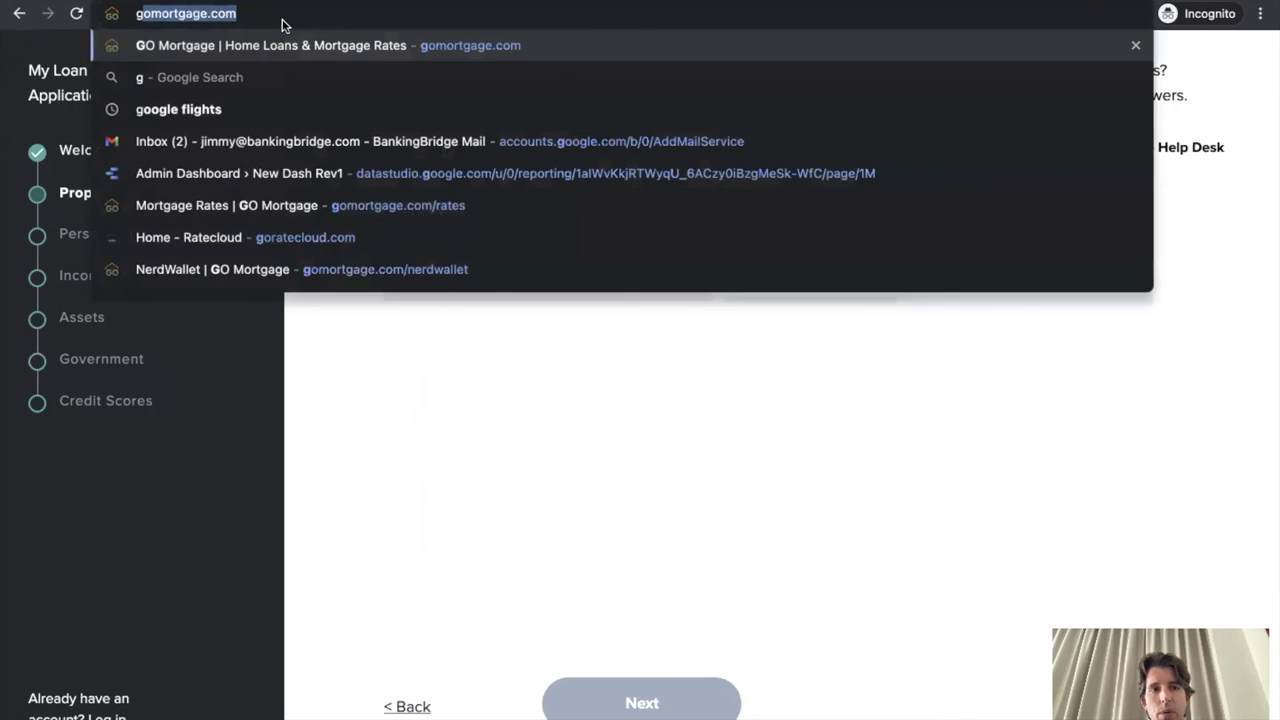
{"action": "type", "text": "au"}
{"action": "key", "text": "BackSpace"}
{"action": "type", "text": "a"}
{"action": "key", "text": "BackSpace"}
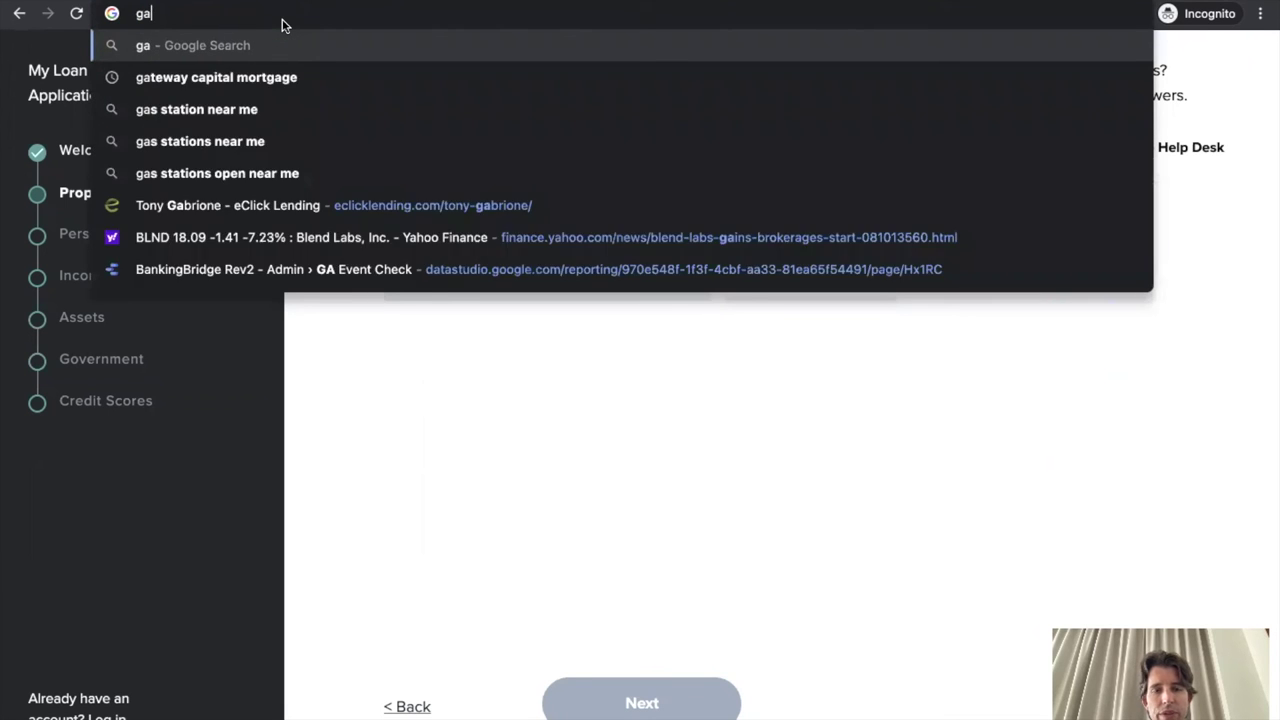
{"action": "key", "text": "BackSpace"}
{"action": "type", "text": "uara"}
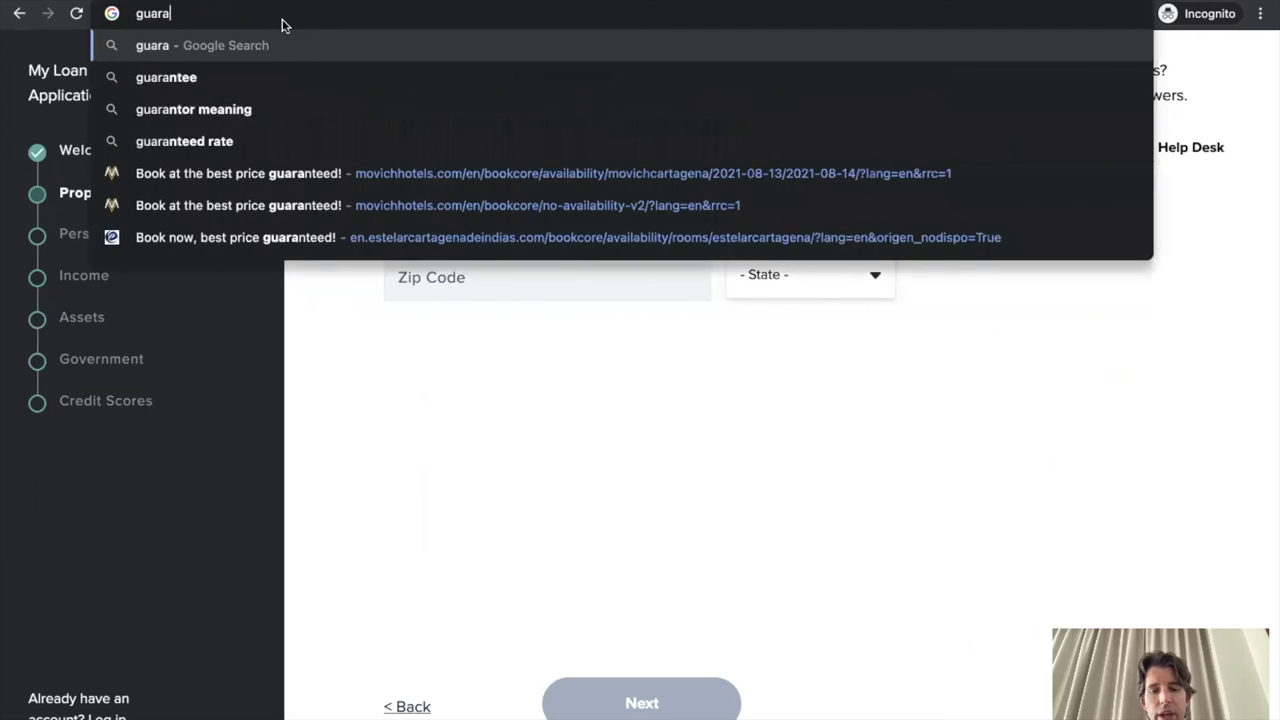
{"action": "type", "text": "nteed"}
{"action": "key", "text": "Return"}
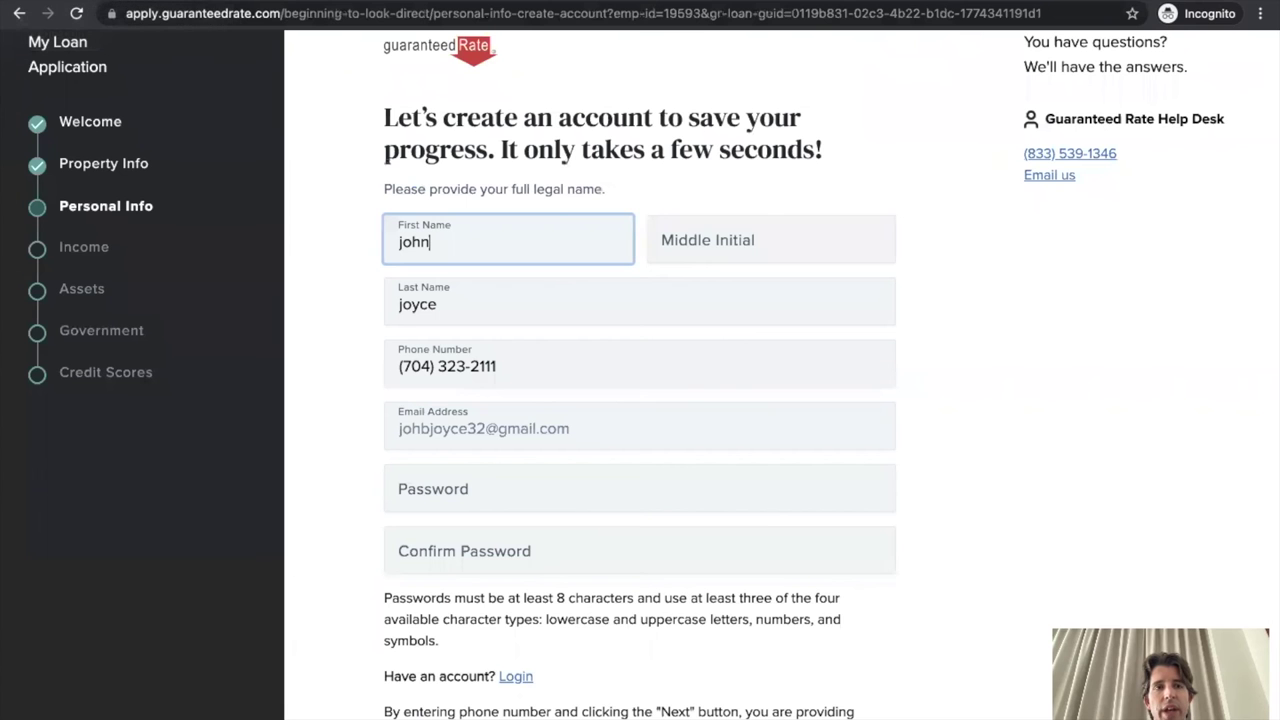
- Scroll up the create-account form and use the logo to return to the Welcome step
{"action": "scroll", "coordinate": [105, 50], "scroll_direction": "up", "scroll_amount": 1}
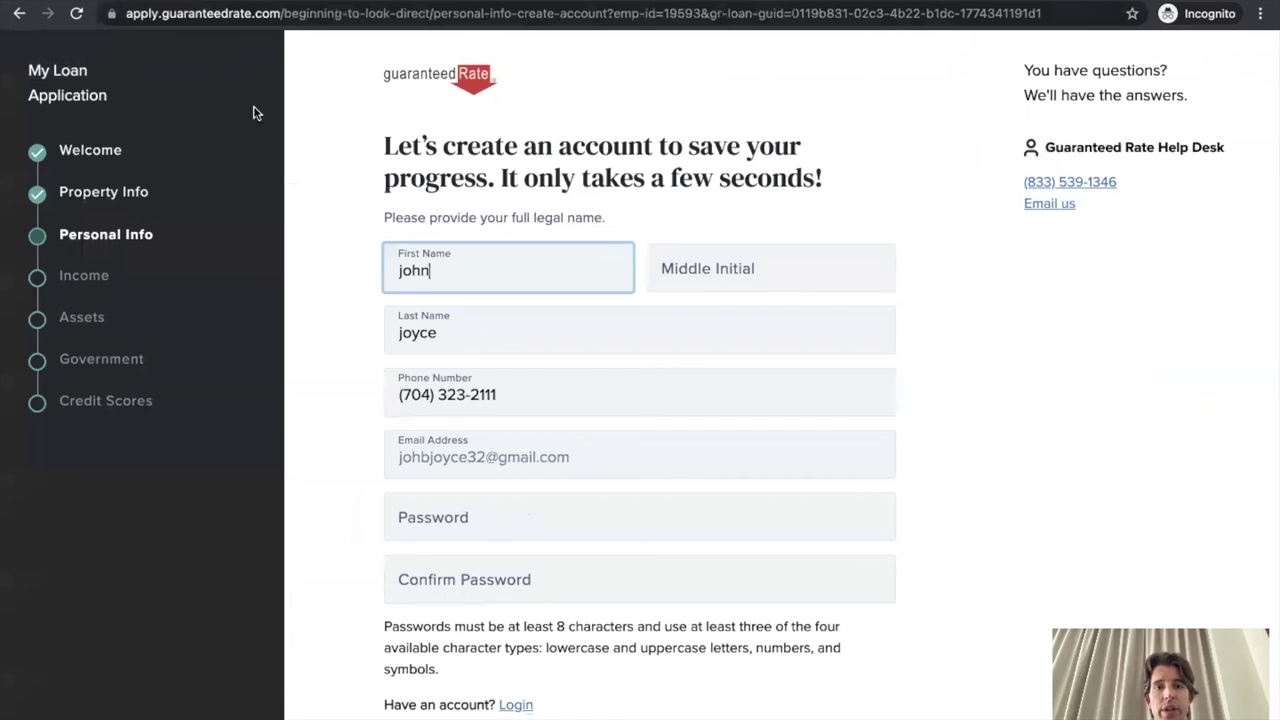
{"action": "left_click", "coordinate": [424, 76]}
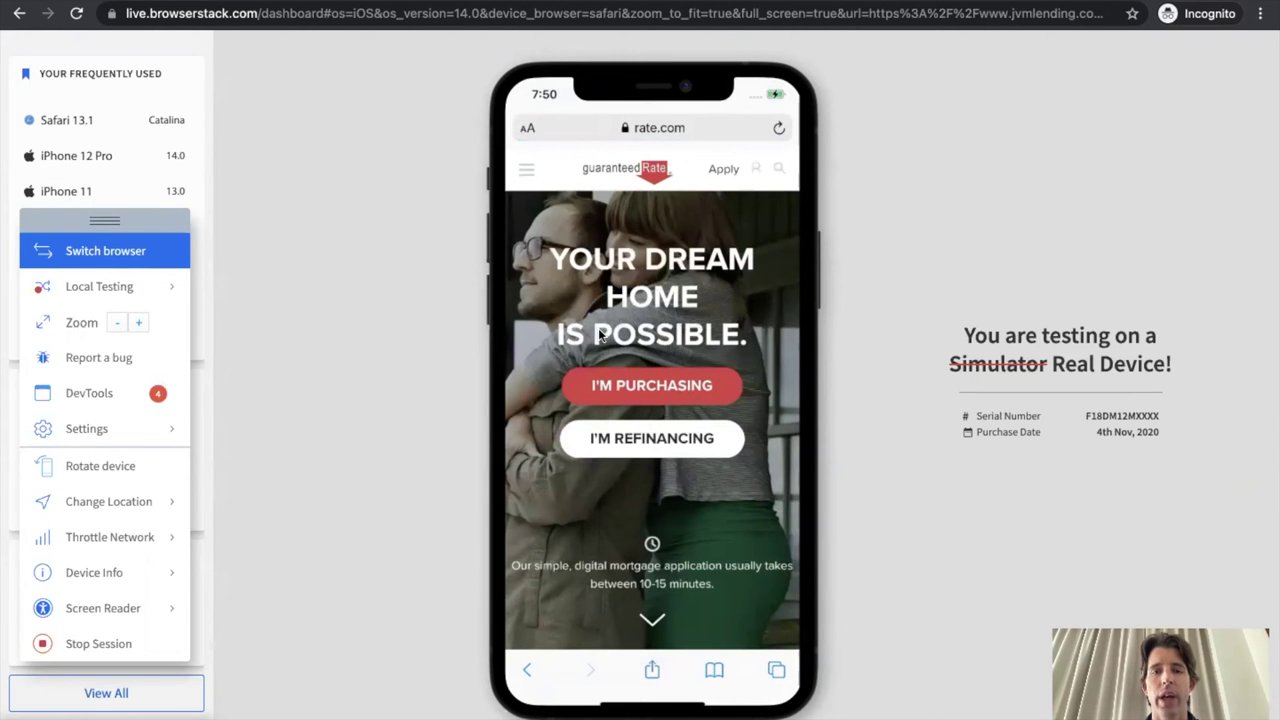
- Scroll the iPhone rate.com homepage down to its footer links and back up to the hero
{"action": "scroll", "coordinate": [602, 350], "scroll_direction": "down", "scroll_amount": 5}
{"action": "scroll", "coordinate": [602, 352], "scroll_direction": "down", "scroll_amount": 5}
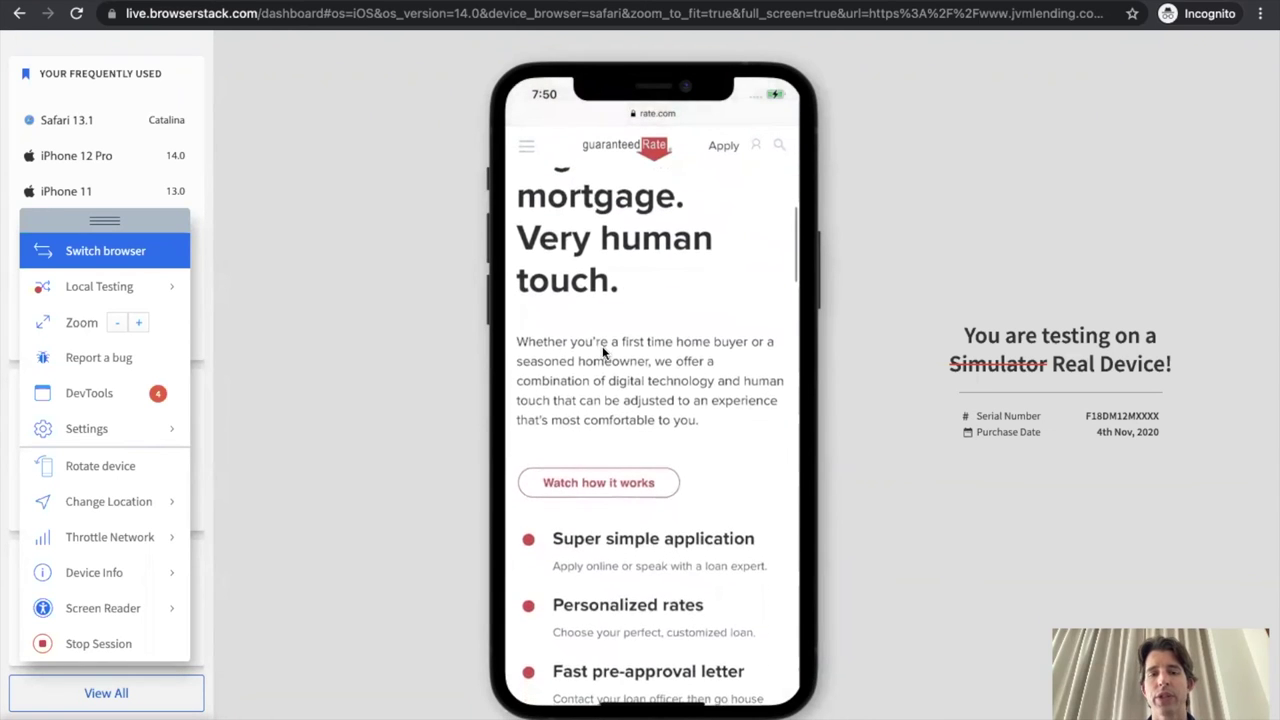
{"action": "scroll", "coordinate": [602, 350], "scroll_direction": "down", "scroll_amount": 10}
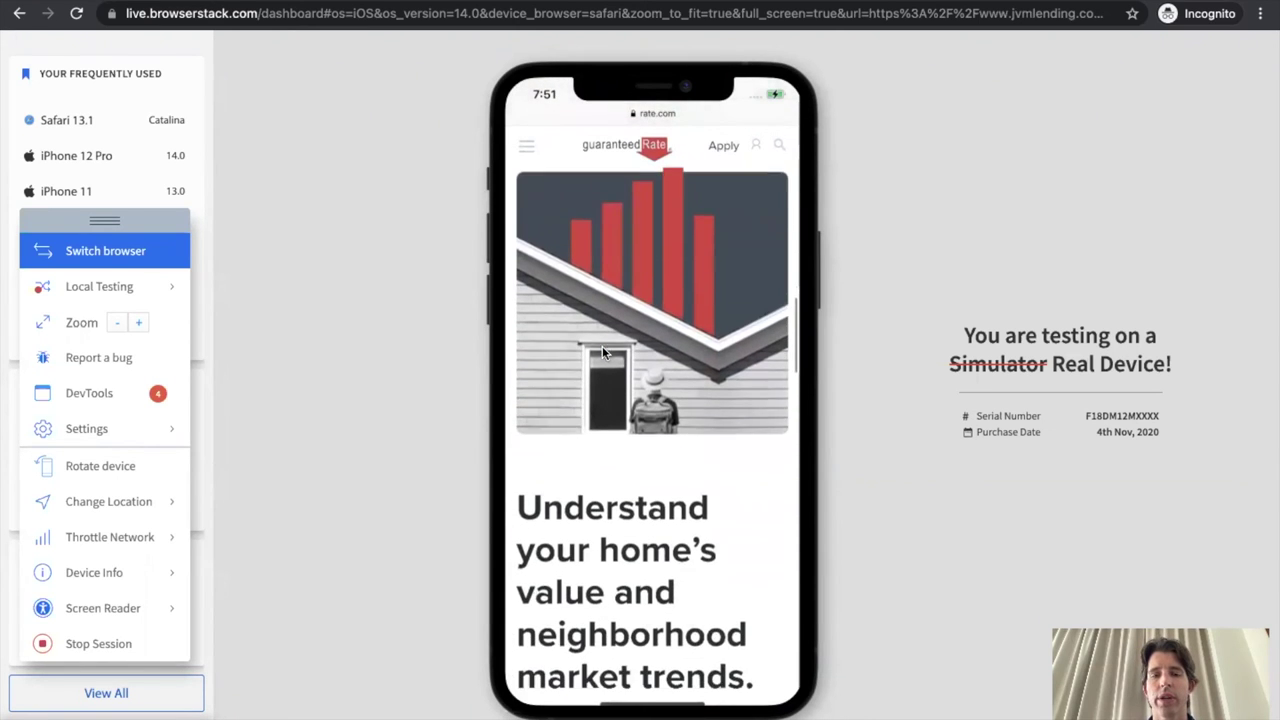
{"action": "scroll", "coordinate": [602, 350], "scroll_direction": "down", "scroll_amount": 3}
{"action": "scroll", "coordinate": [602, 350], "scroll_direction": "down", "scroll_amount": 3}
{"action": "scroll", "coordinate": [602, 350], "scroll_direction": "down", "scroll_amount": 3}
{"action": "scroll", "coordinate": [602, 350], "scroll_direction": "down", "scroll_amount": 2}
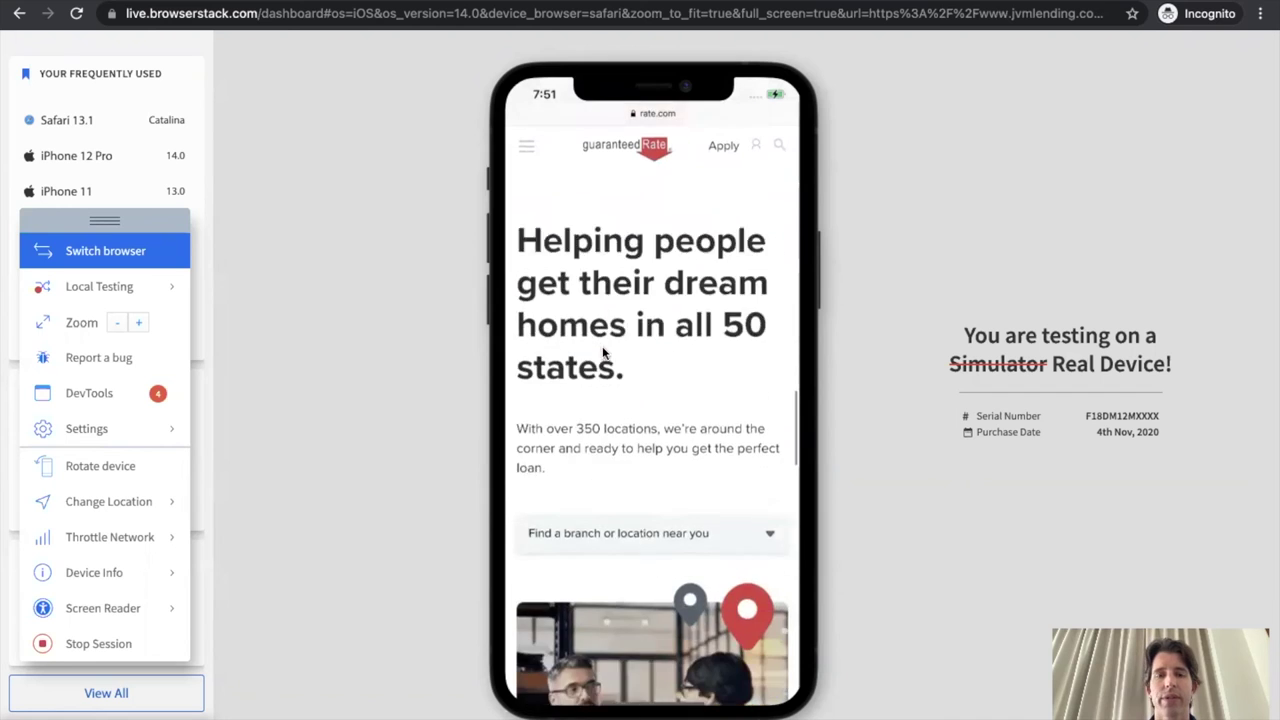
{"action": "scroll", "coordinate": [602, 352], "scroll_direction": "down", "scroll_amount": 3}
{"action": "scroll", "coordinate": [602, 352], "scroll_direction": "down", "scroll_amount": 3}
{"action": "scroll", "coordinate": [602, 352], "scroll_direction": "down", "scroll_amount": 1}
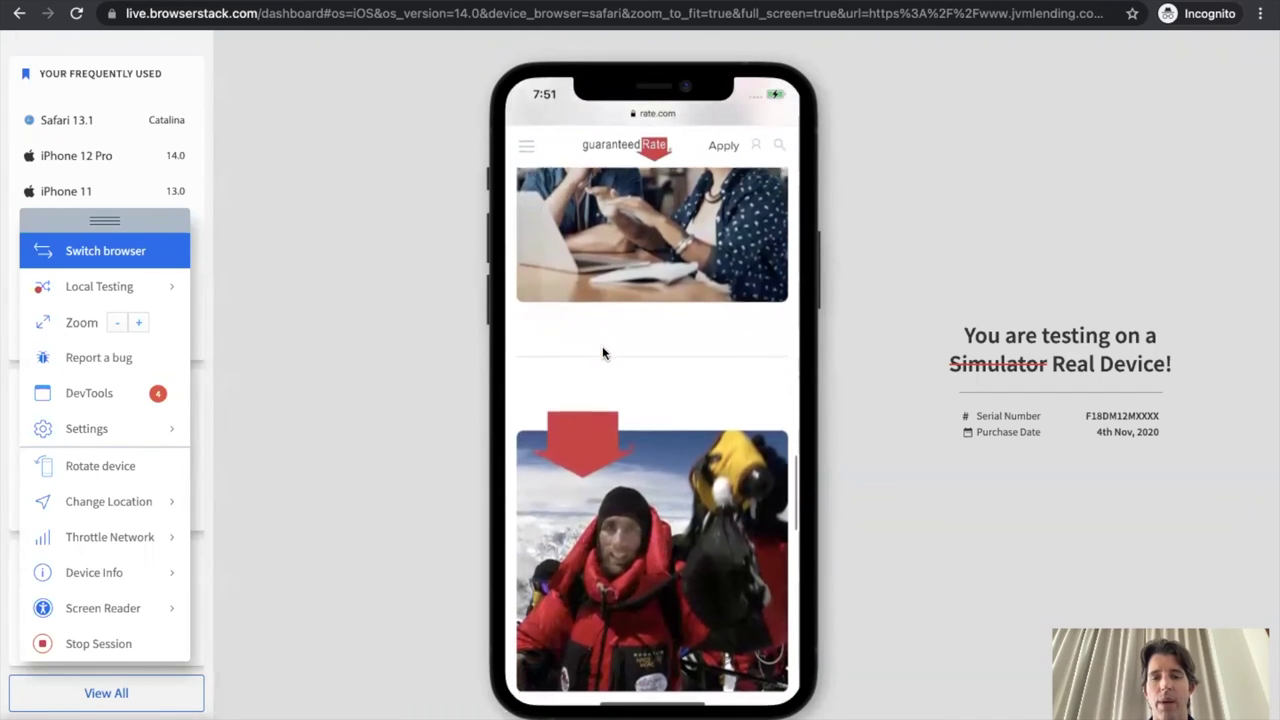
{"action": "scroll", "coordinate": [602, 352], "scroll_direction": "down", "scroll_amount": 3}
{"action": "scroll", "coordinate": [602, 352], "scroll_direction": "down", "scroll_amount": 3}
{"action": "scroll", "coordinate": [602, 352], "scroll_direction": "down", "scroll_amount": 2}
{"action": "scroll", "coordinate": [602, 352], "scroll_direction": "down", "scroll_amount": 2}
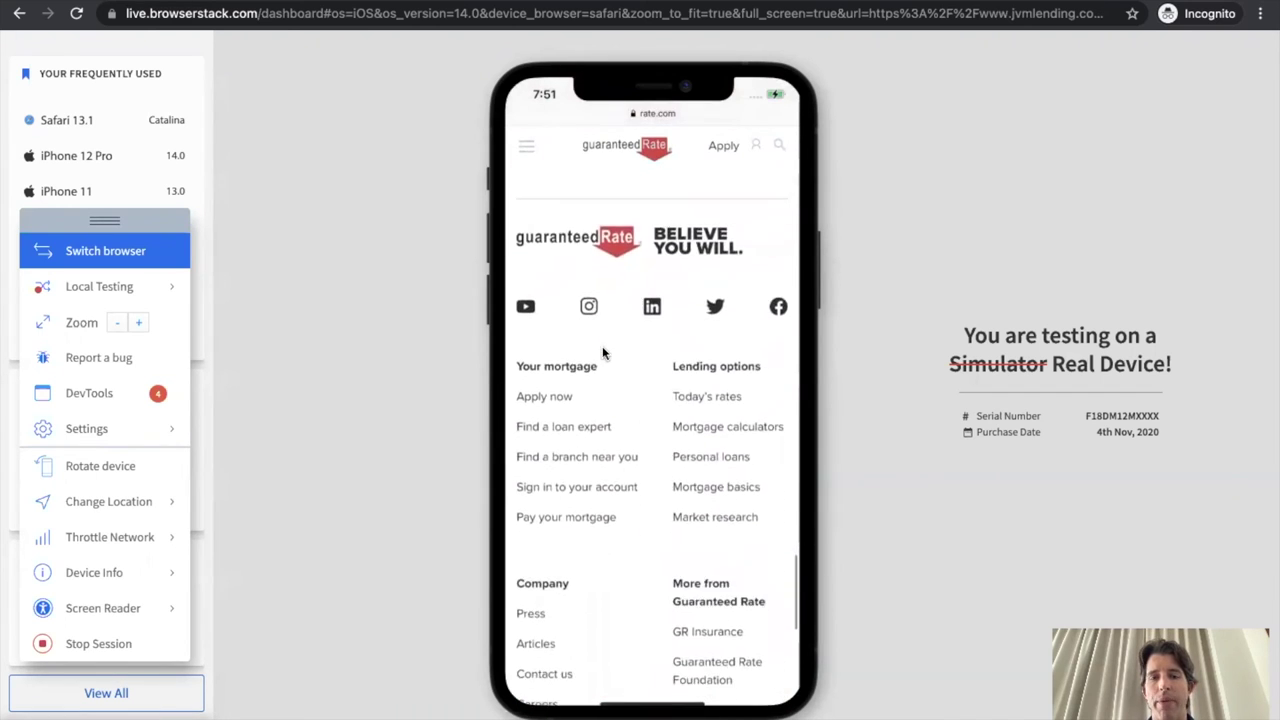
{"action": "scroll", "coordinate": [602, 352], "scroll_direction": "up", "scroll_amount": 2}
{"action": "scroll", "coordinate": [602, 352], "scroll_direction": "up", "scroll_amount": 2}
{"action": "scroll", "coordinate": [602, 352], "scroll_direction": "up", "scroll_amount": 3}
{"action": "scroll", "coordinate": [602, 350], "scroll_direction": "up", "scroll_amount": 3}
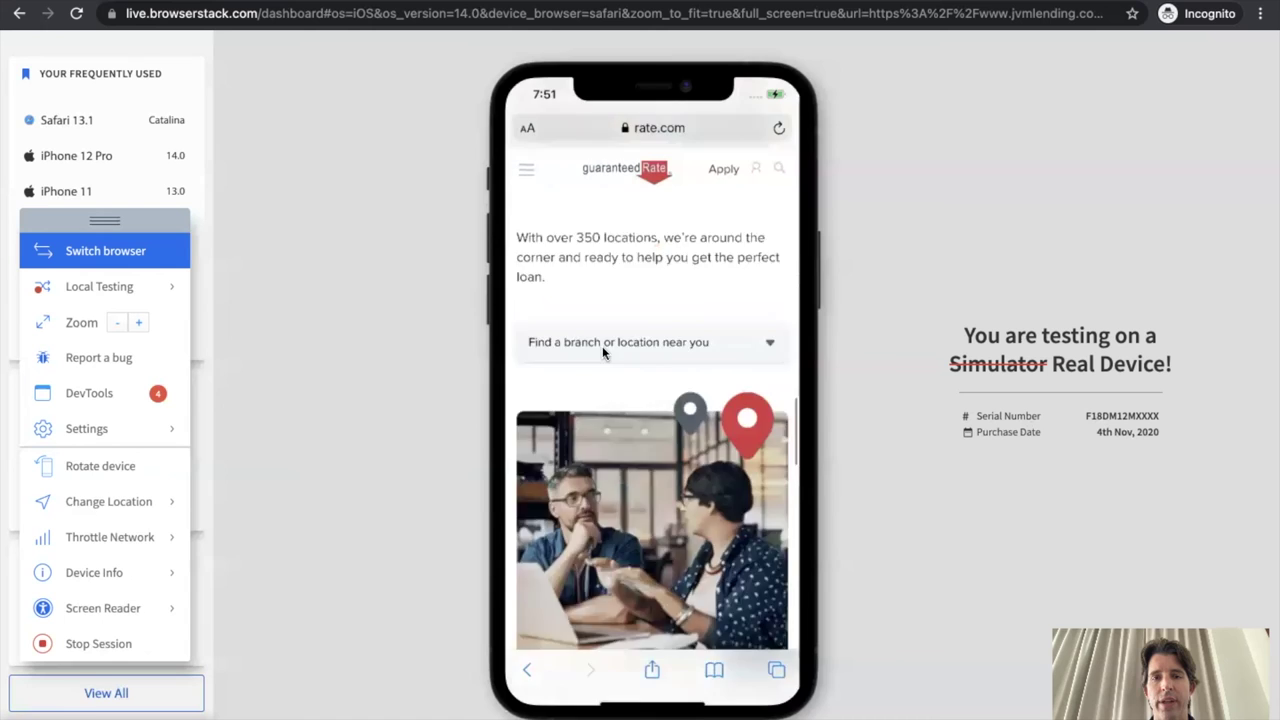
{"action": "scroll", "coordinate": [602, 346], "scroll_direction": "up", "scroll_amount": 3}
{"action": "scroll", "coordinate": [602, 346], "scroll_direction": "up", "scroll_amount": 3}
{"action": "scroll", "coordinate": [630, 418], "scroll_direction": "up", "scroll_amount": 3}
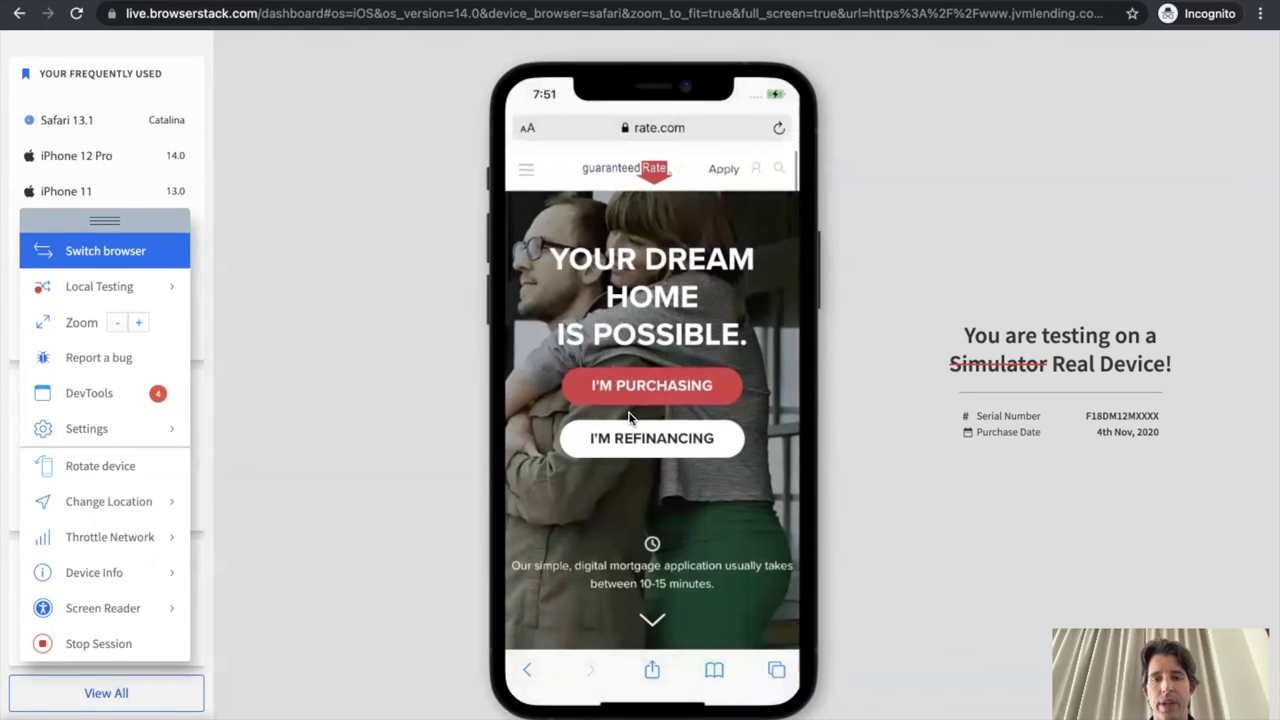
- Answer purchase, Buy a Home, still shopping, and No to working with someone, advancing to Property Info
{"action": "left_click", "coordinate": [645, 387]}
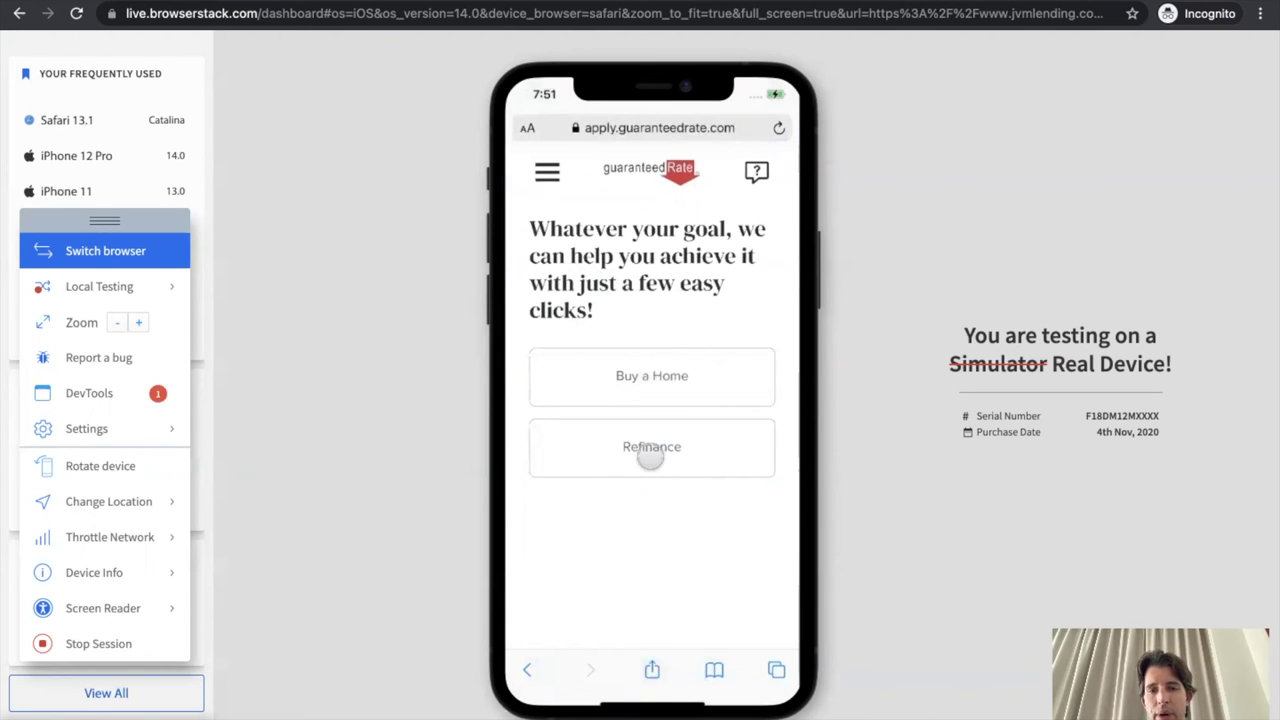
{"action": "left_click", "coordinate": [650, 389]}
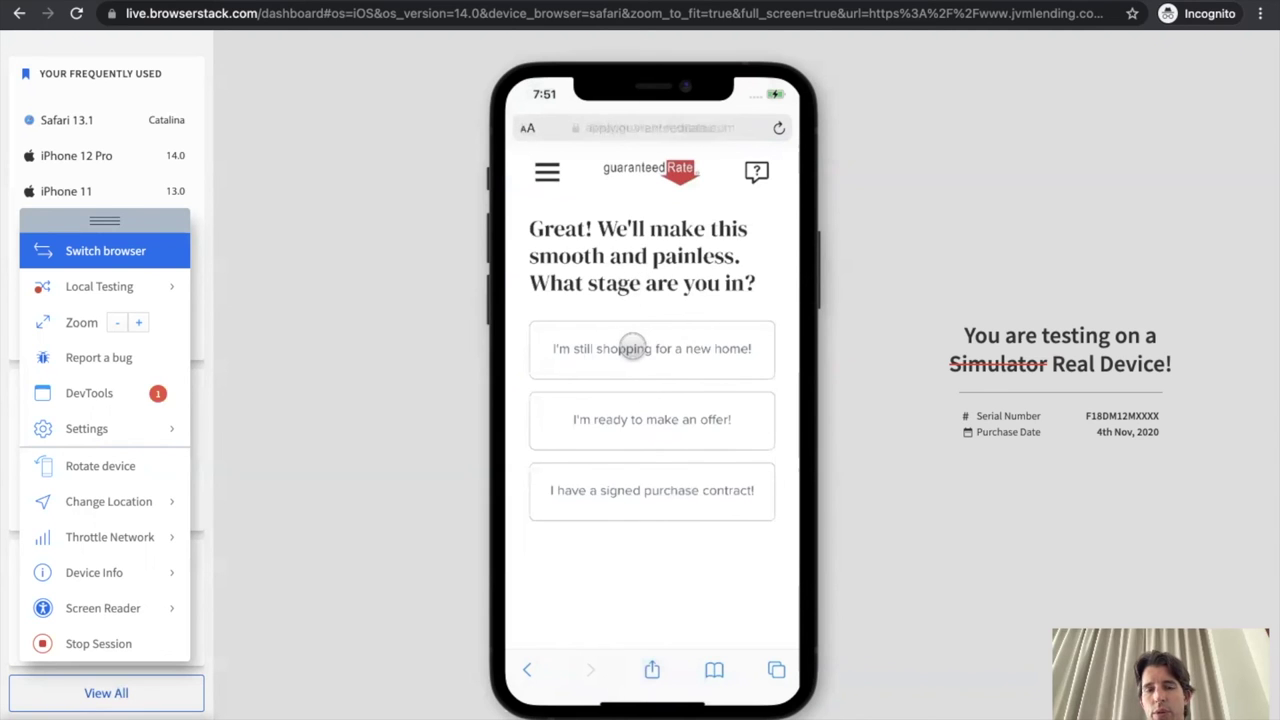
{"action": "left_click", "coordinate": [632, 348]}
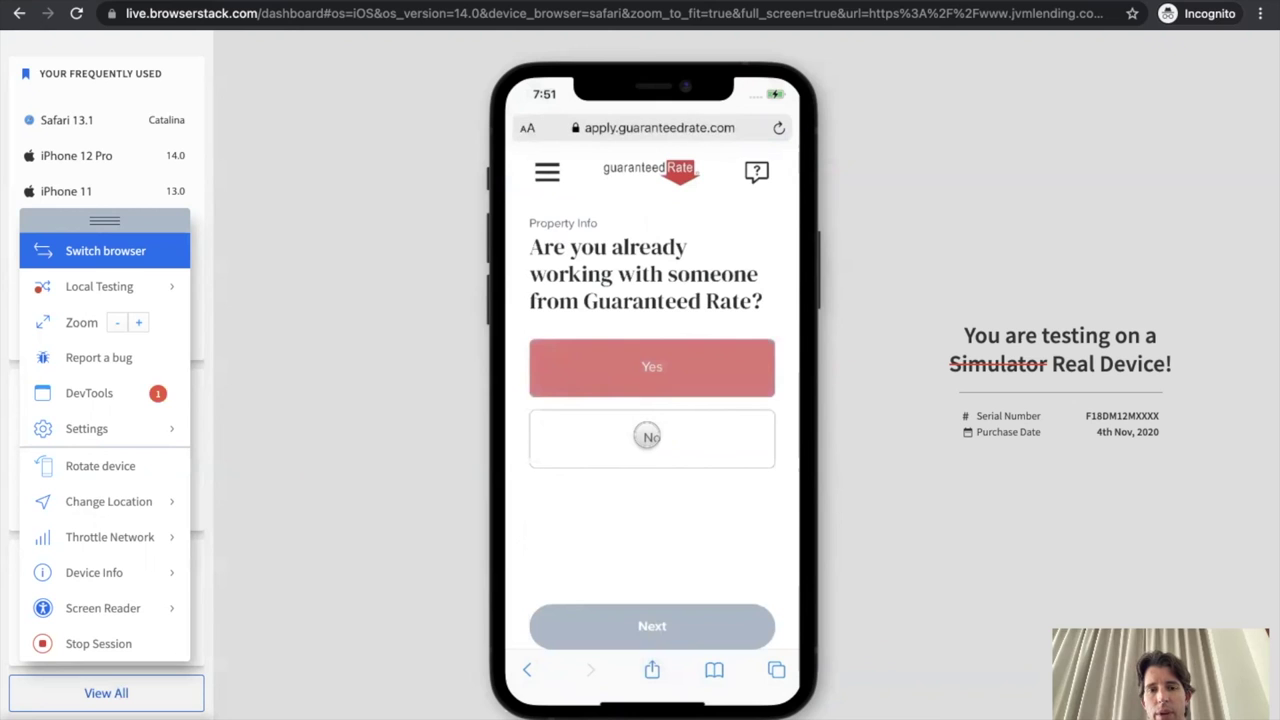
{"action": "left_click", "coordinate": [647, 436]}
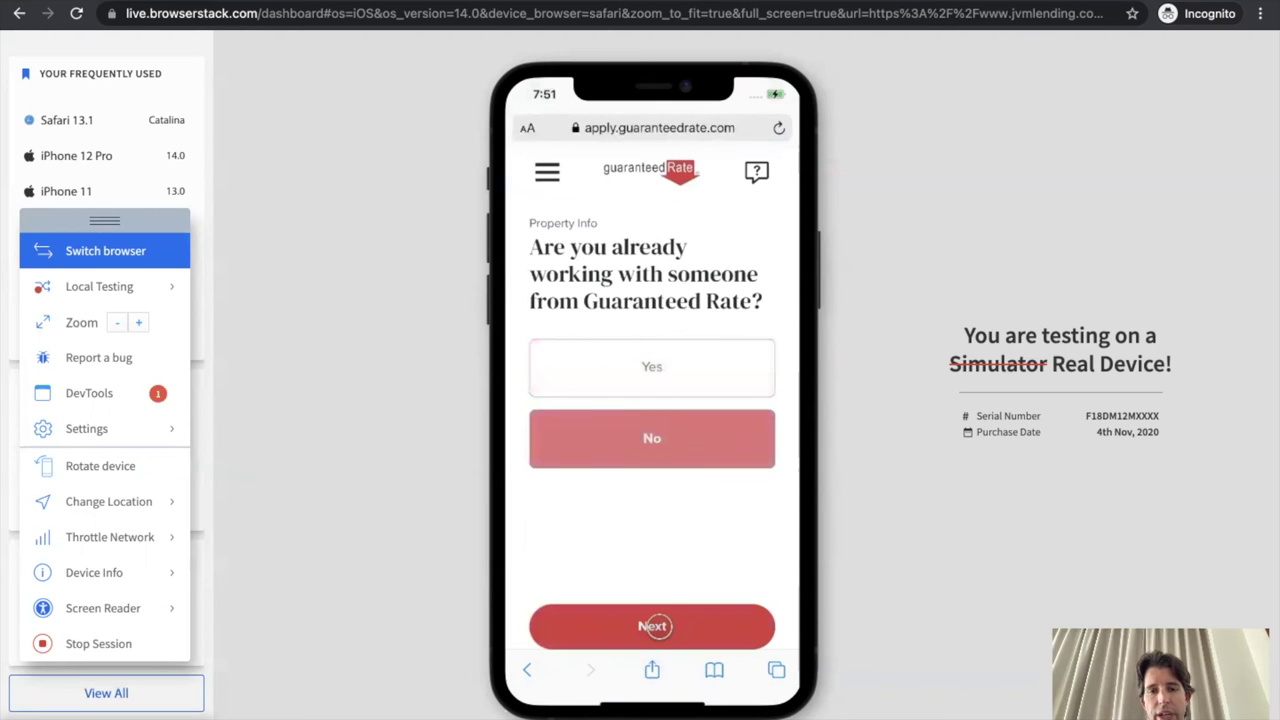
{"action": "left_click", "coordinate": [652, 626]}
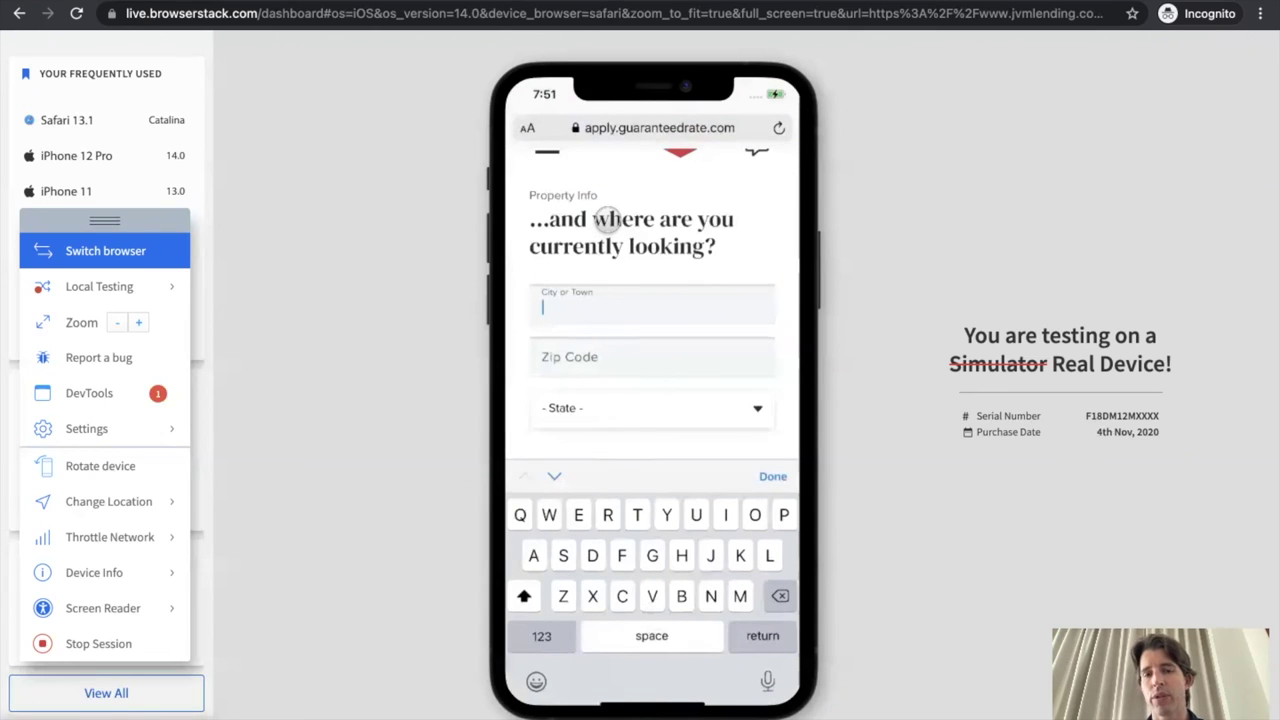
{"action": "scroll", "coordinate": [607, 219], "scroll_direction": "up", "scroll_amount": 3}
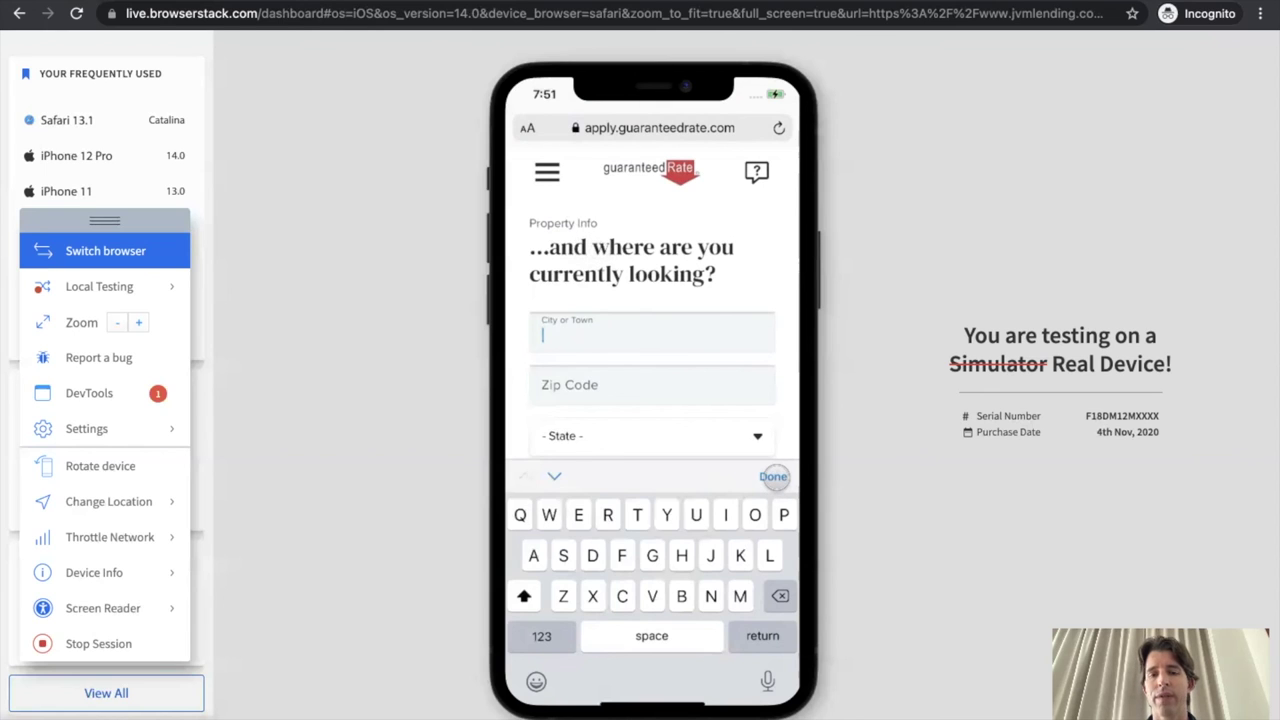
{"action": "left_click", "coordinate": [776, 478]}
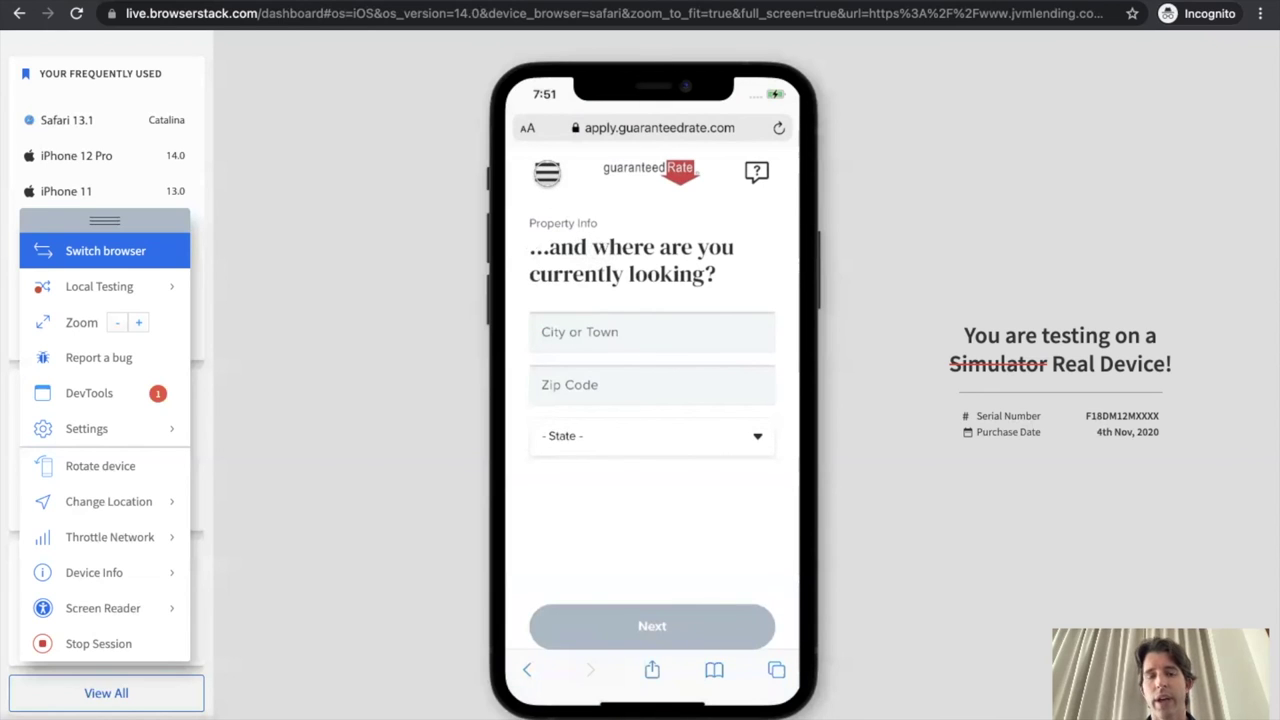
- Search 'guaranteed rates' from the iPhone Safari address bar and open the Guaranteed Rate result
{"action": "left_click", "coordinate": [547, 172]}
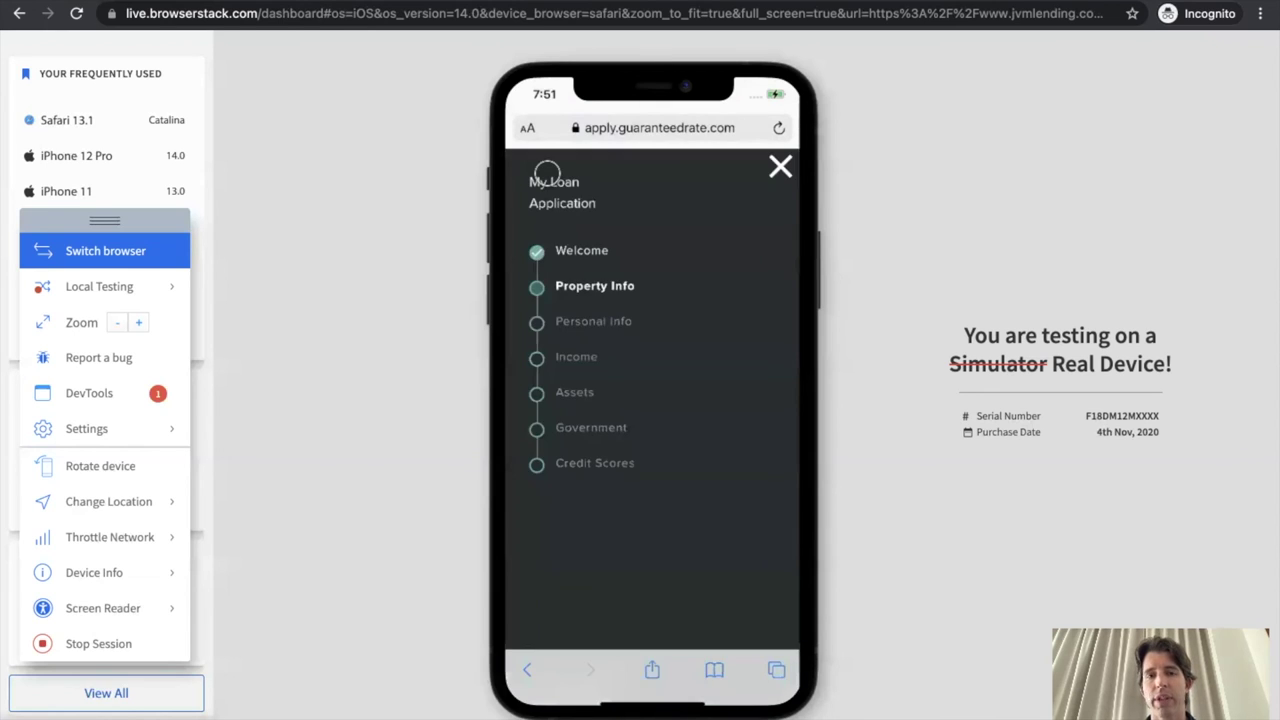
{"action": "left_click", "coordinate": [780, 166]}
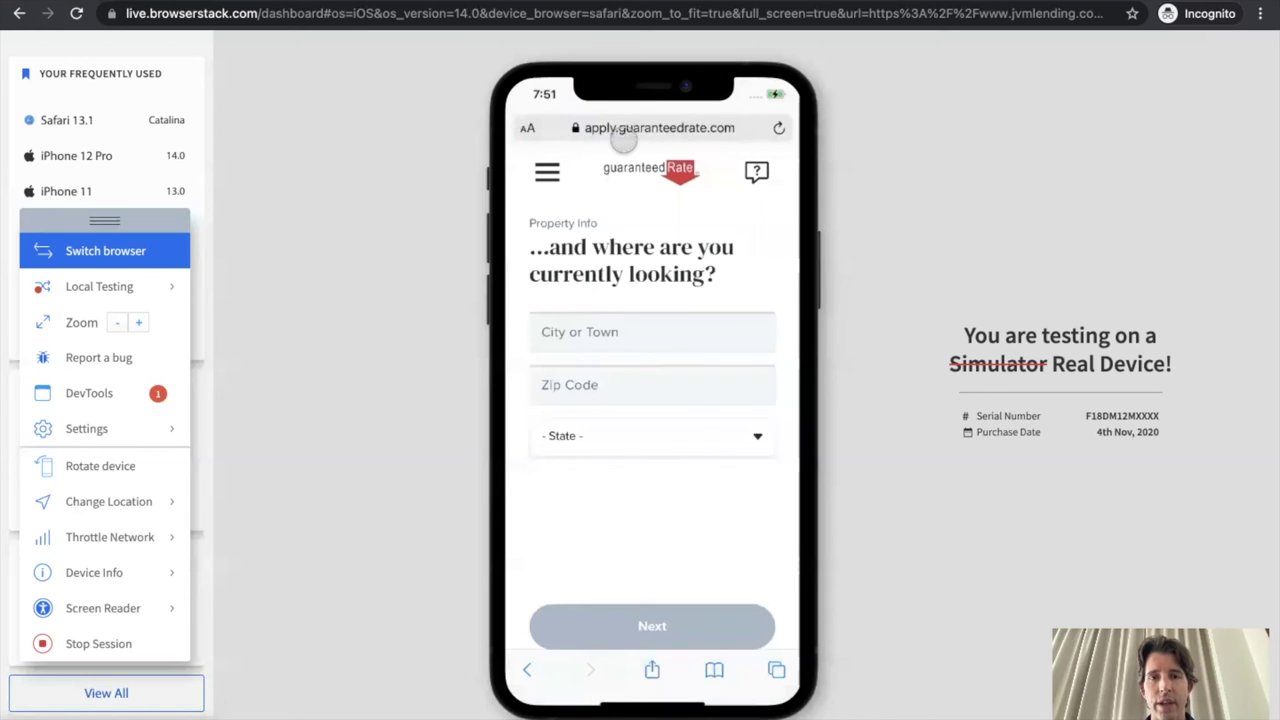
{"action": "left_click", "coordinate": [625, 127]}
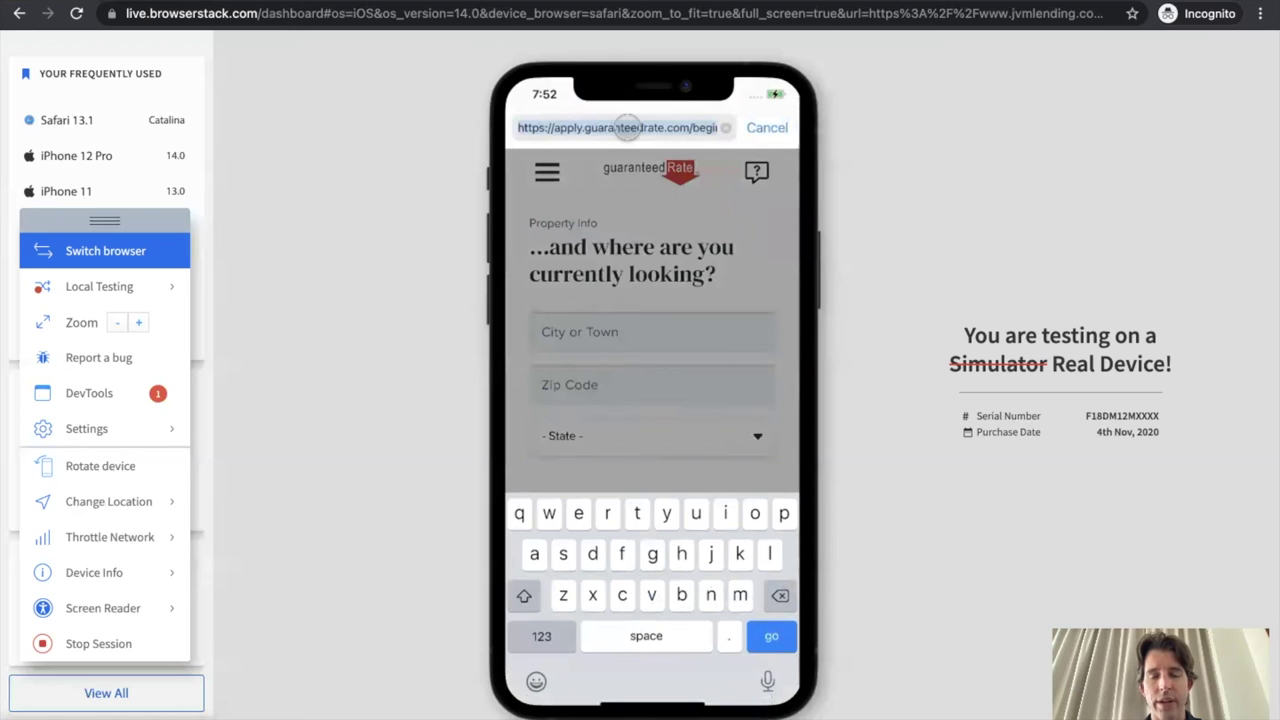
{"action": "type", "text": "guar"}
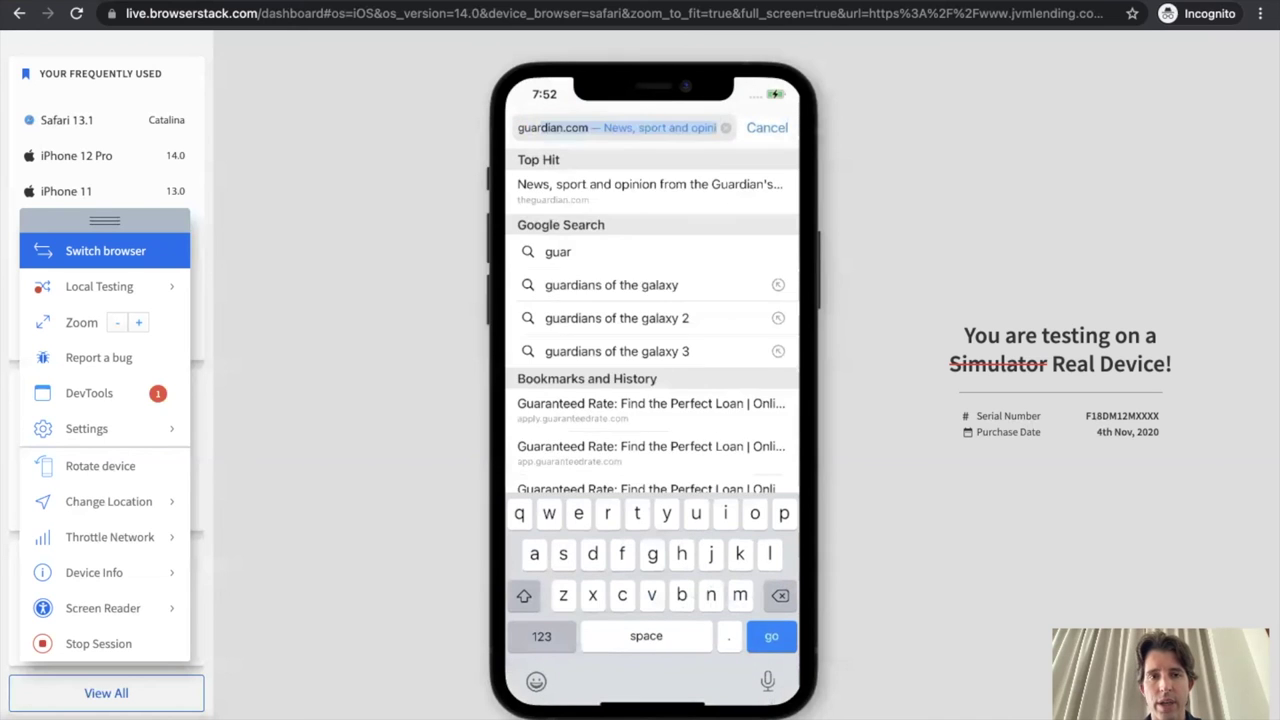
{"action": "type", "text": "ant"}
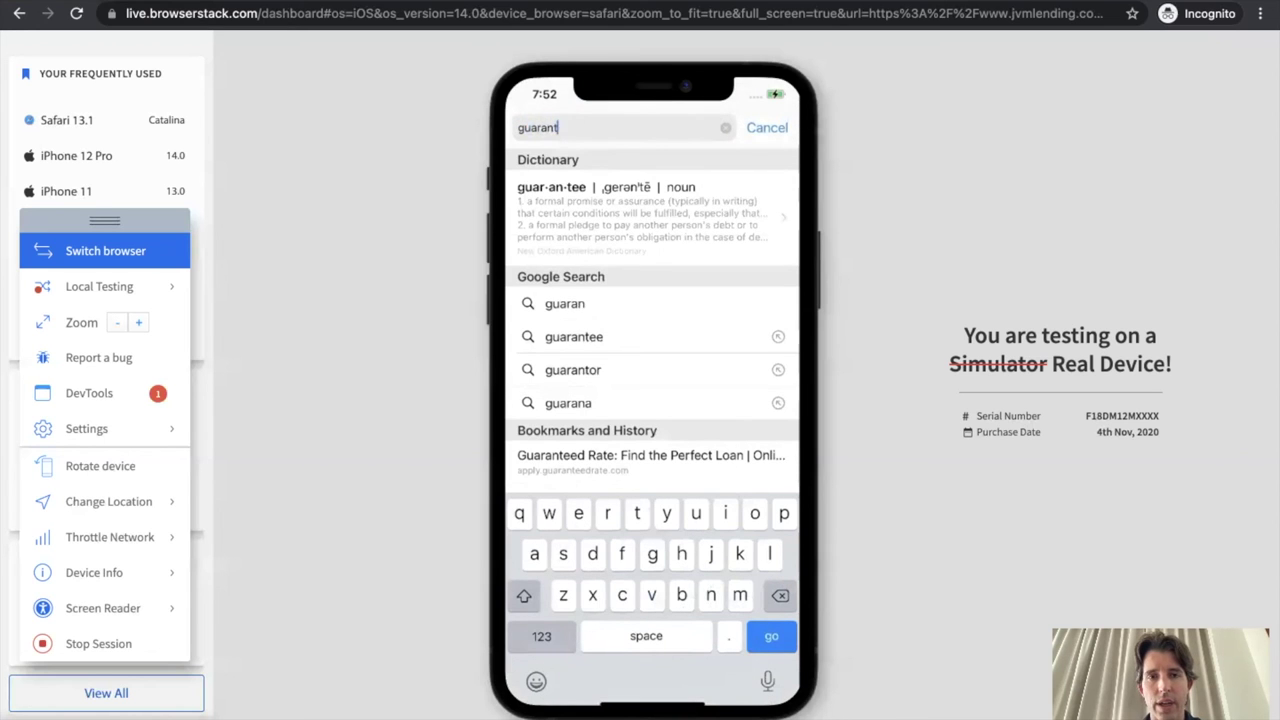
{"action": "type", "text": "eed rates"}
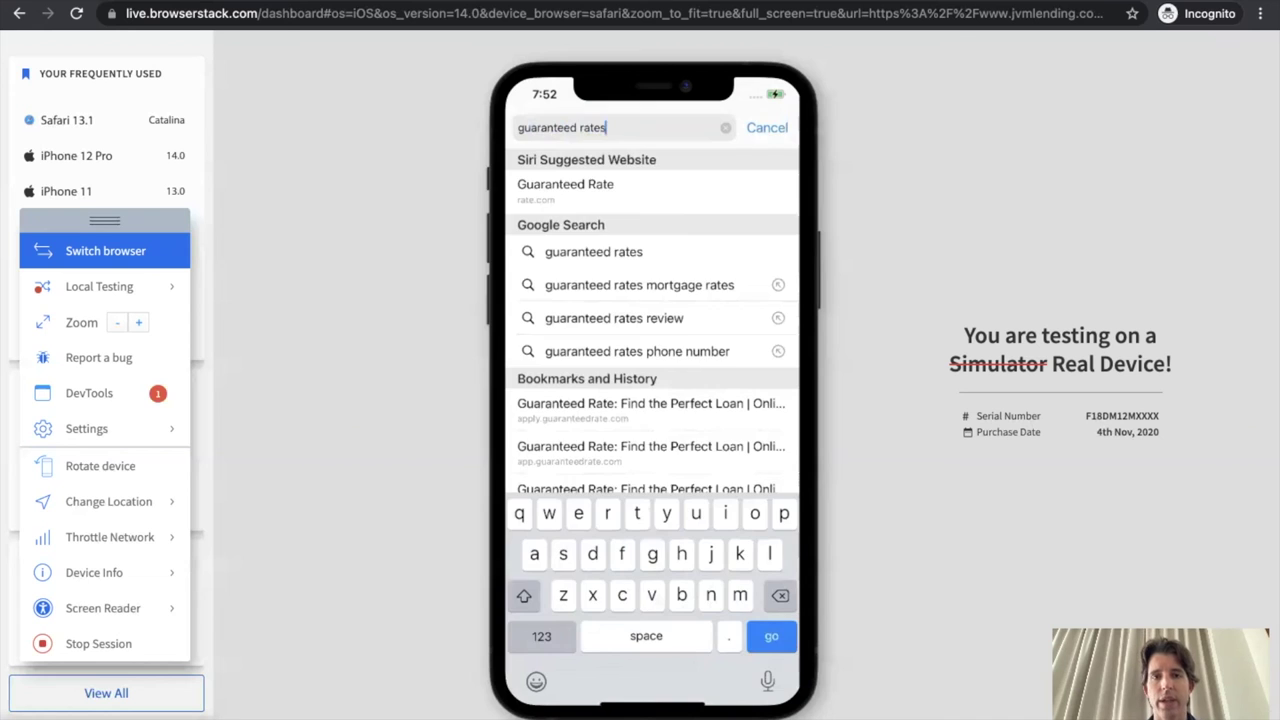
{"action": "key", "text": "Return"}
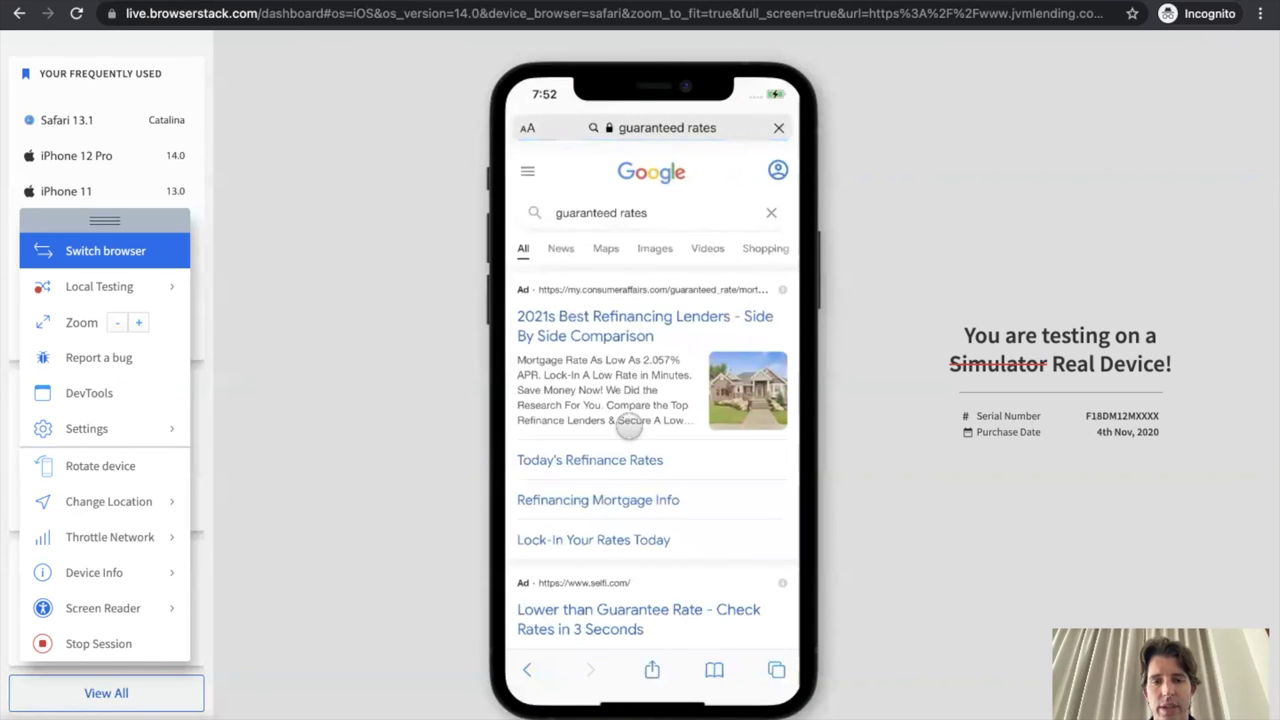
{"action": "scroll", "coordinate": [629, 425], "scroll_direction": "down", "scroll_amount": 1}
{"action": "scroll", "coordinate": [629, 425], "scroll_direction": "down", "scroll_amount": 4}
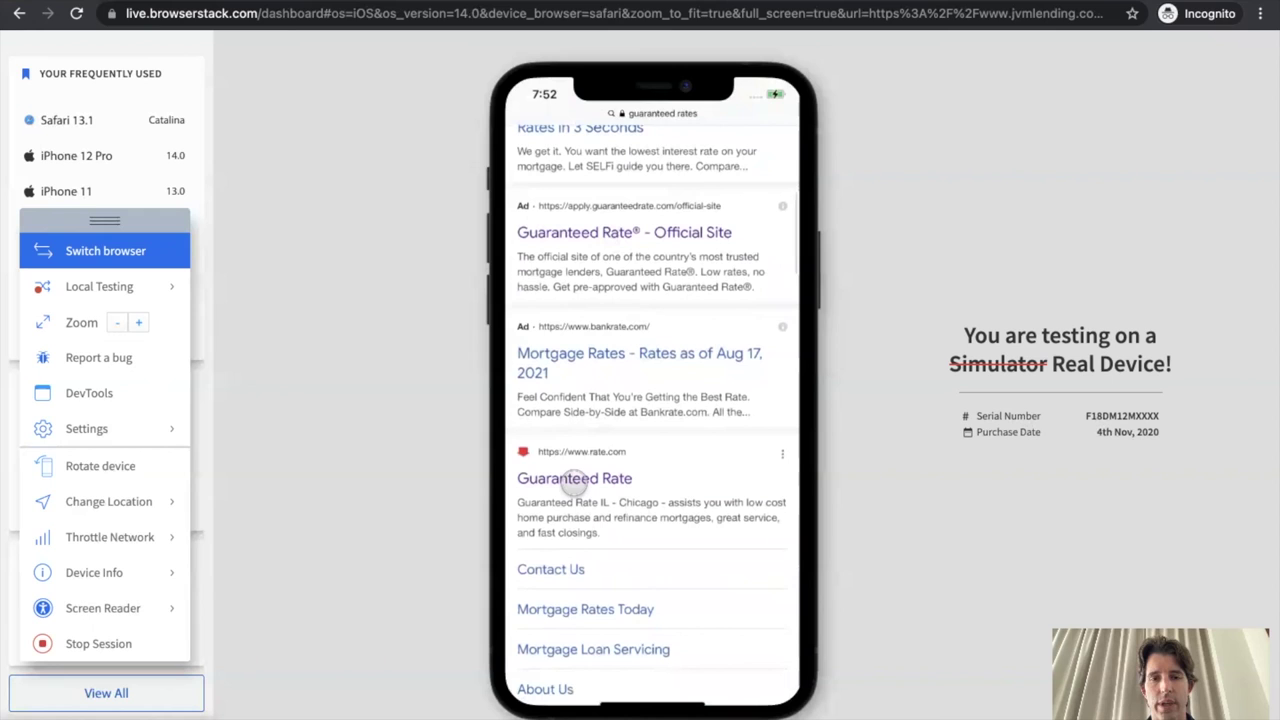
{"action": "left_click", "coordinate": [574, 479]}
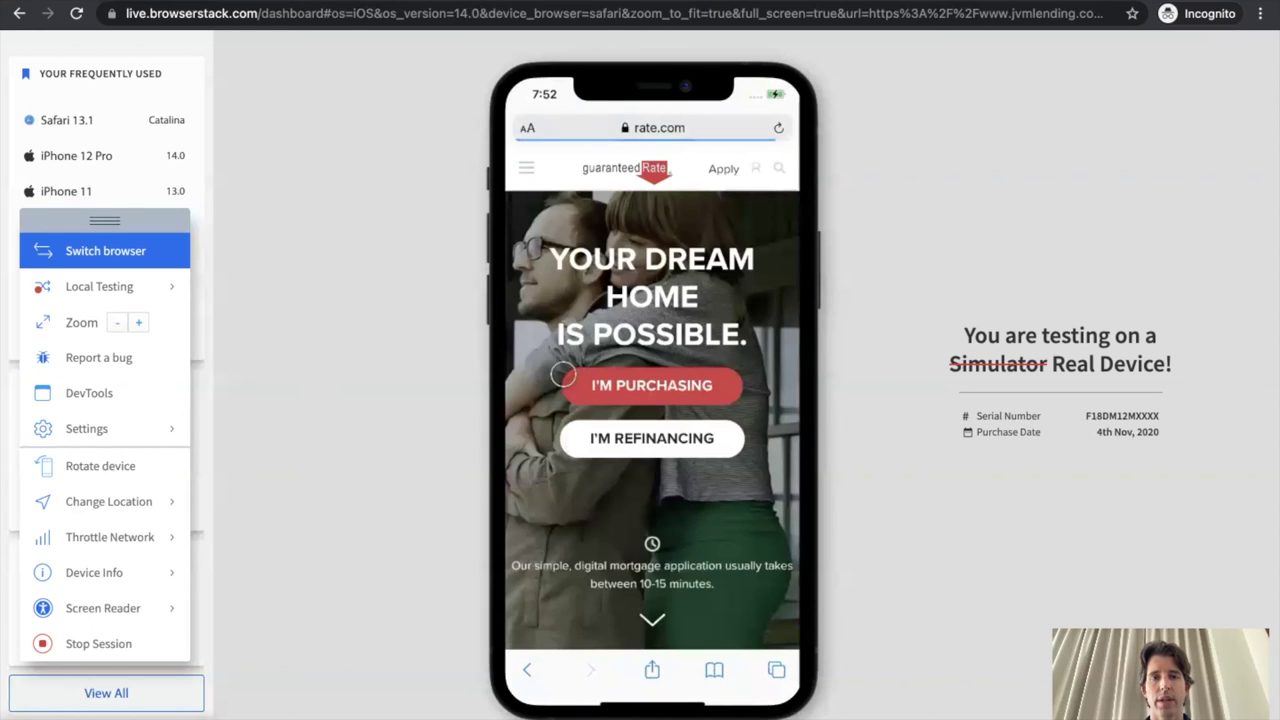
- Go to the Today's rates page through the site menu's Resources section
{"action": "left_click", "coordinate": [526, 172]}
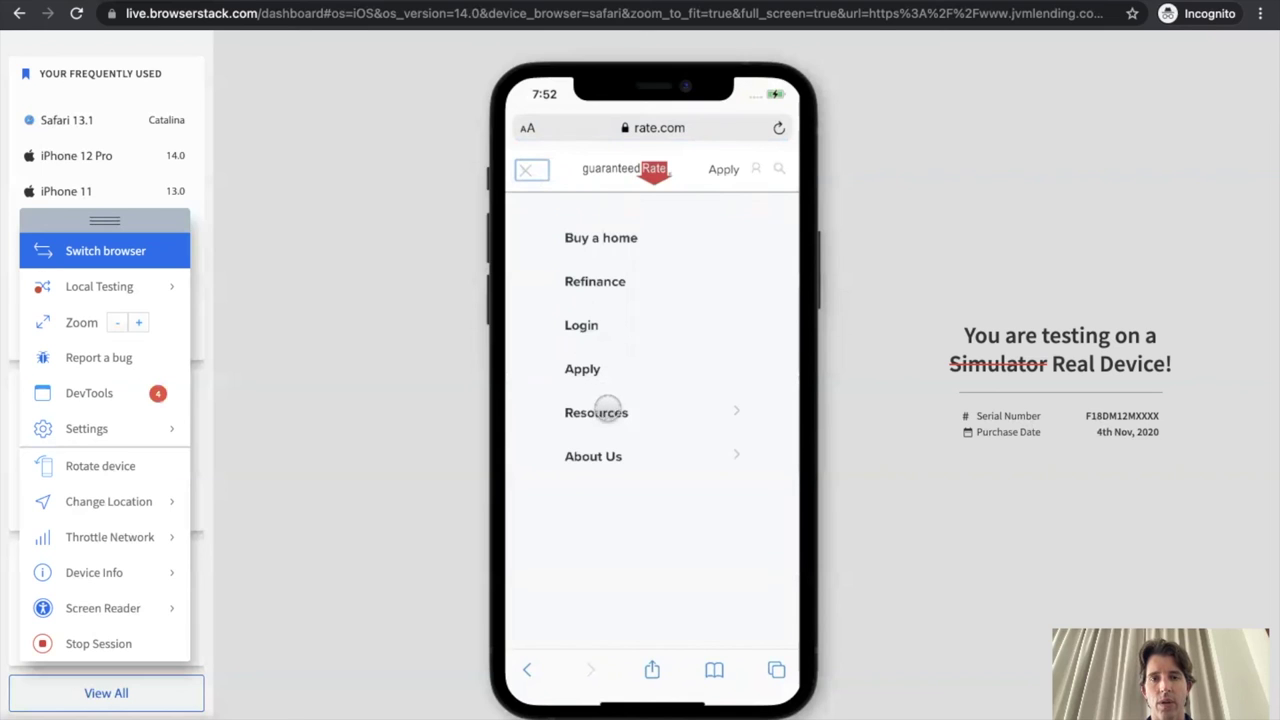
{"action": "left_click", "coordinate": [734, 410]}
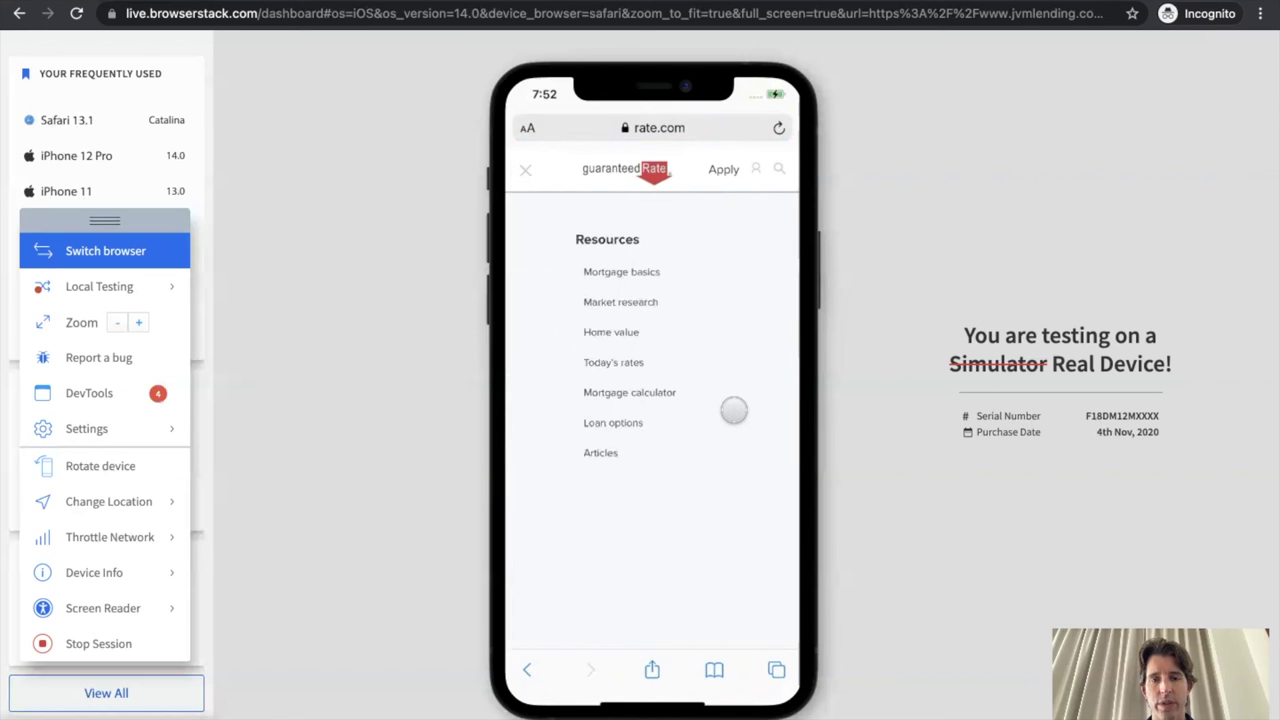
{"action": "left_click", "coordinate": [613, 361]}
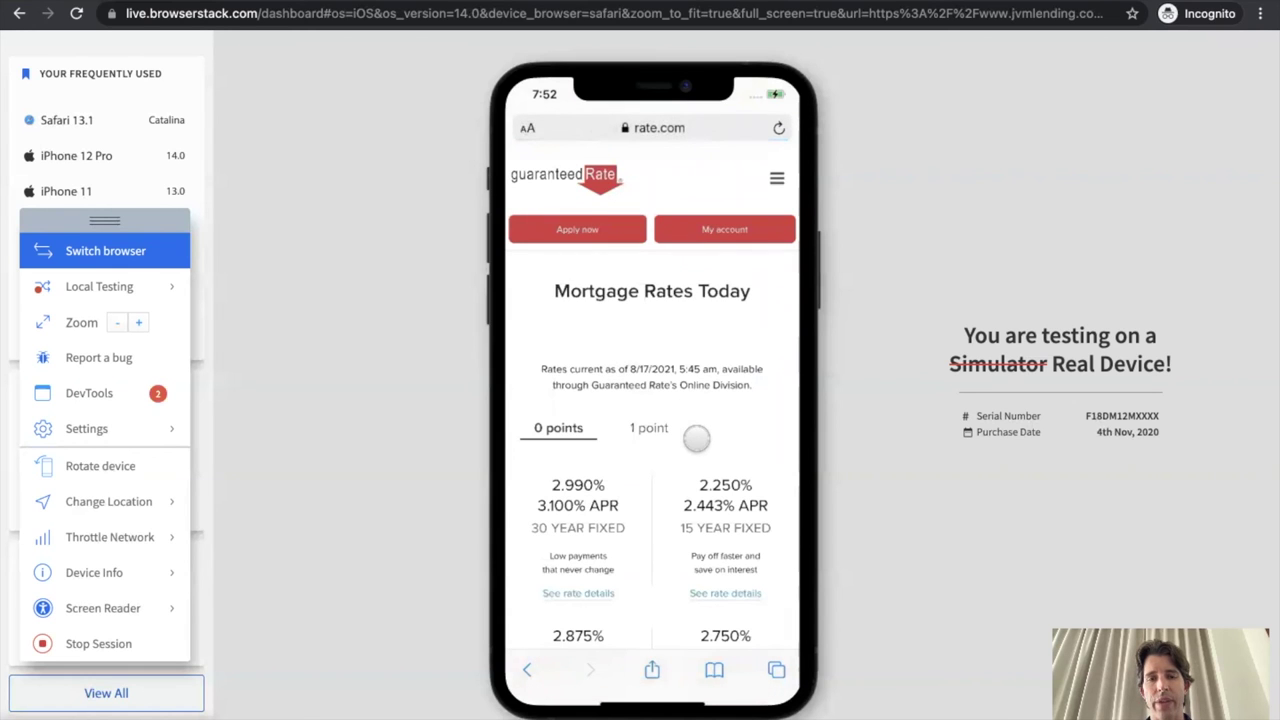
{"action": "scroll", "coordinate": [693, 434], "scroll_direction": "down", "scroll_amount": 5}
{"action": "scroll", "coordinate": [697, 438], "scroll_direction": "up", "scroll_amount": 5}
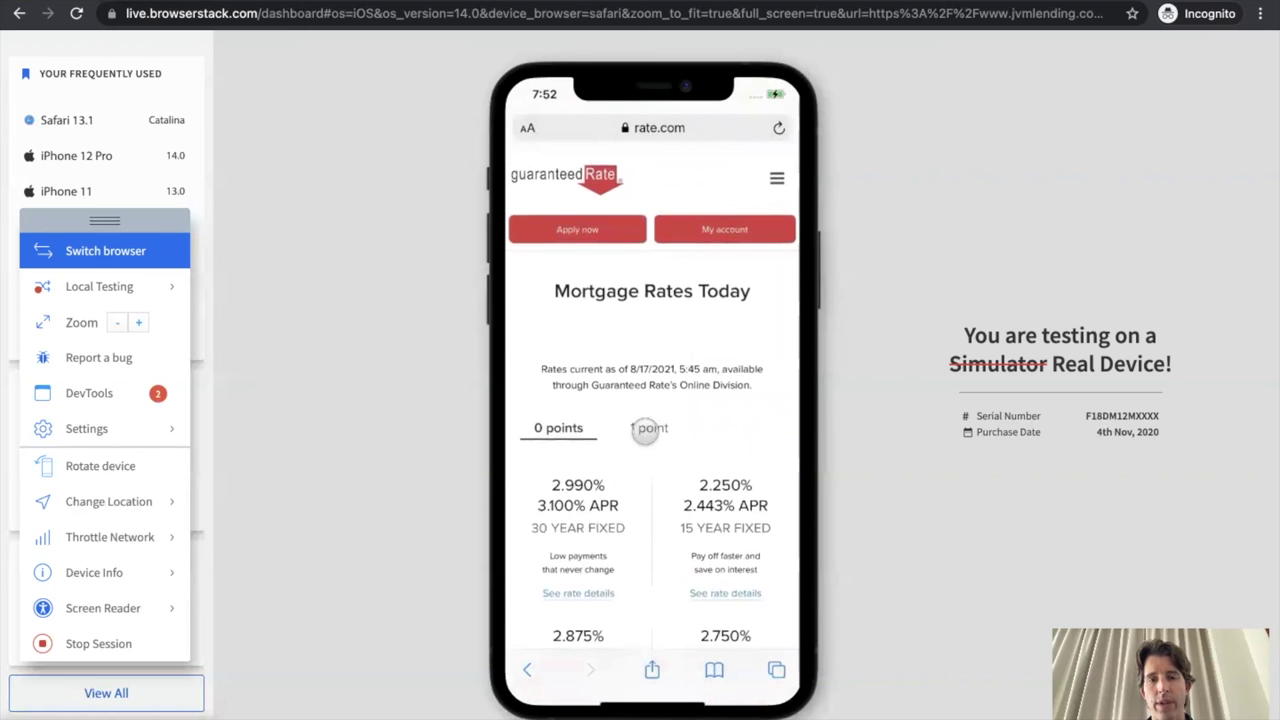
- View the 1 point rates, then switch back to 0 points rates (2.990% 30-year fixed)
{"action": "left_click", "coordinate": [645, 430]}
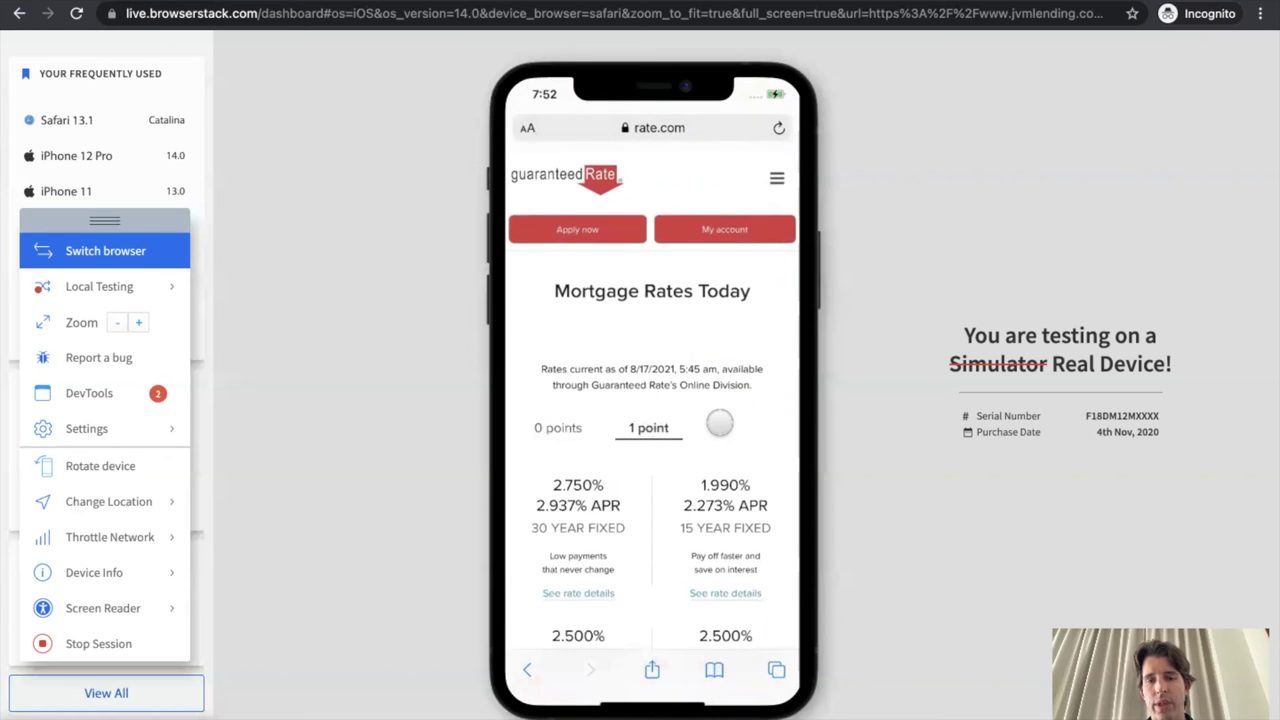
{"action": "scroll", "coordinate": [719, 423], "scroll_direction": "down", "scroll_amount": 5}
{"action": "scroll", "coordinate": [720, 420], "scroll_direction": "up", "scroll_amount": 4}
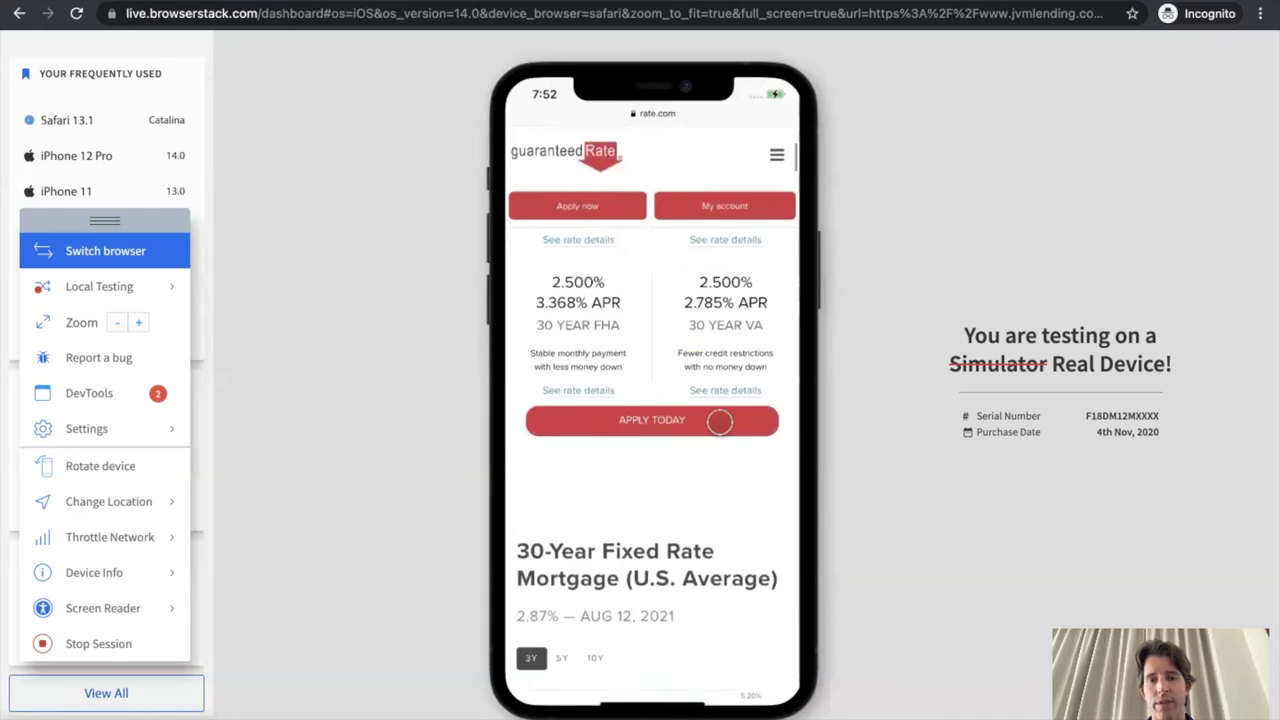
{"action": "left_click_drag", "start_coordinate": [717, 423], "coordinate": [714, 505]}
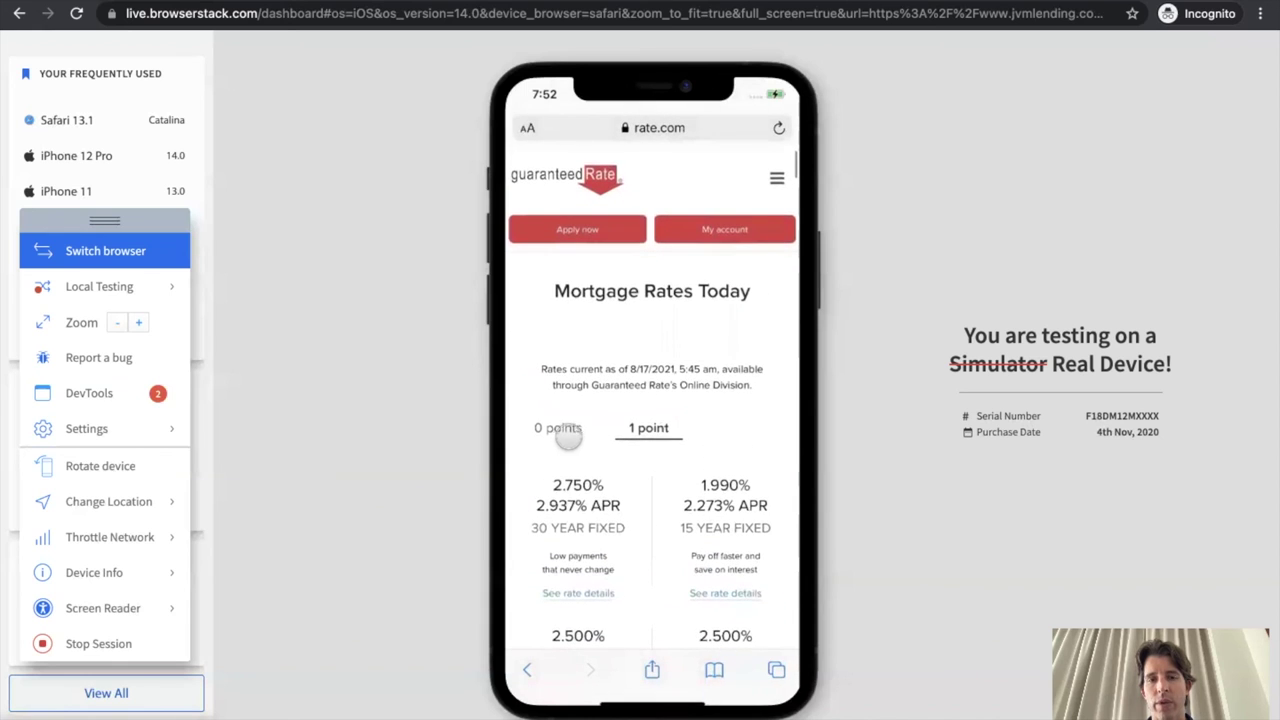
{"action": "left_click", "coordinate": [557, 430]}
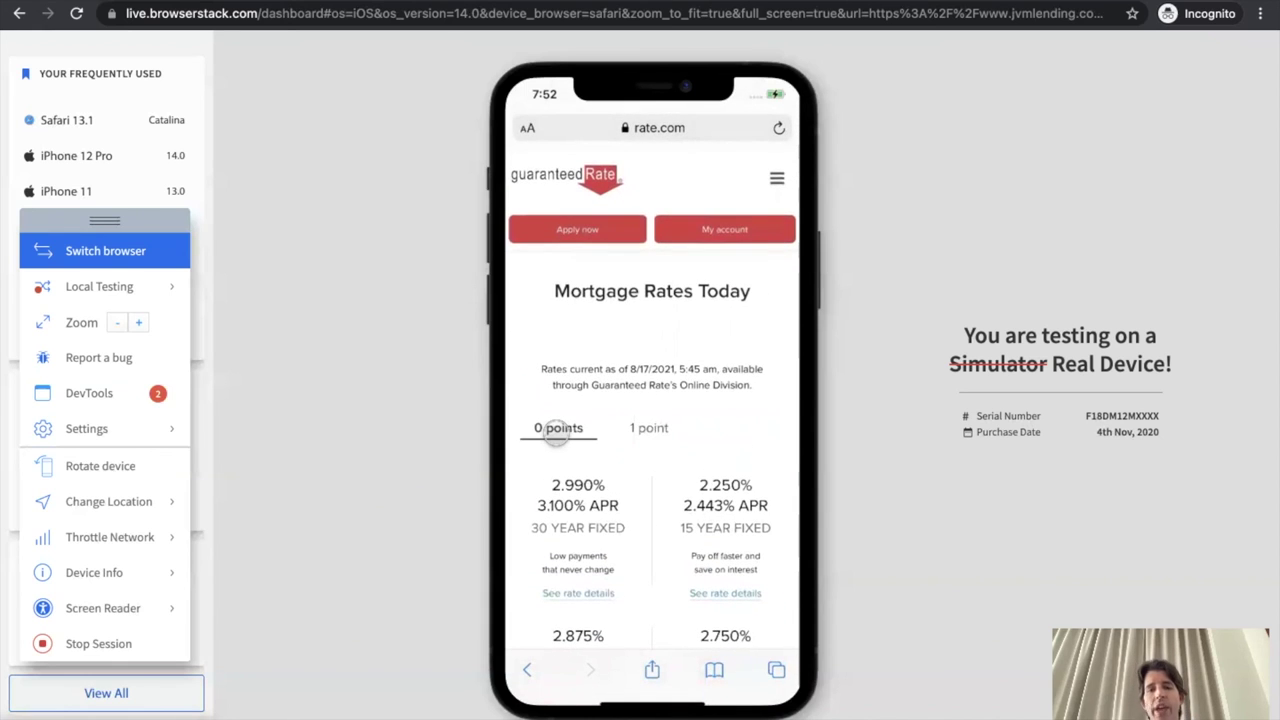